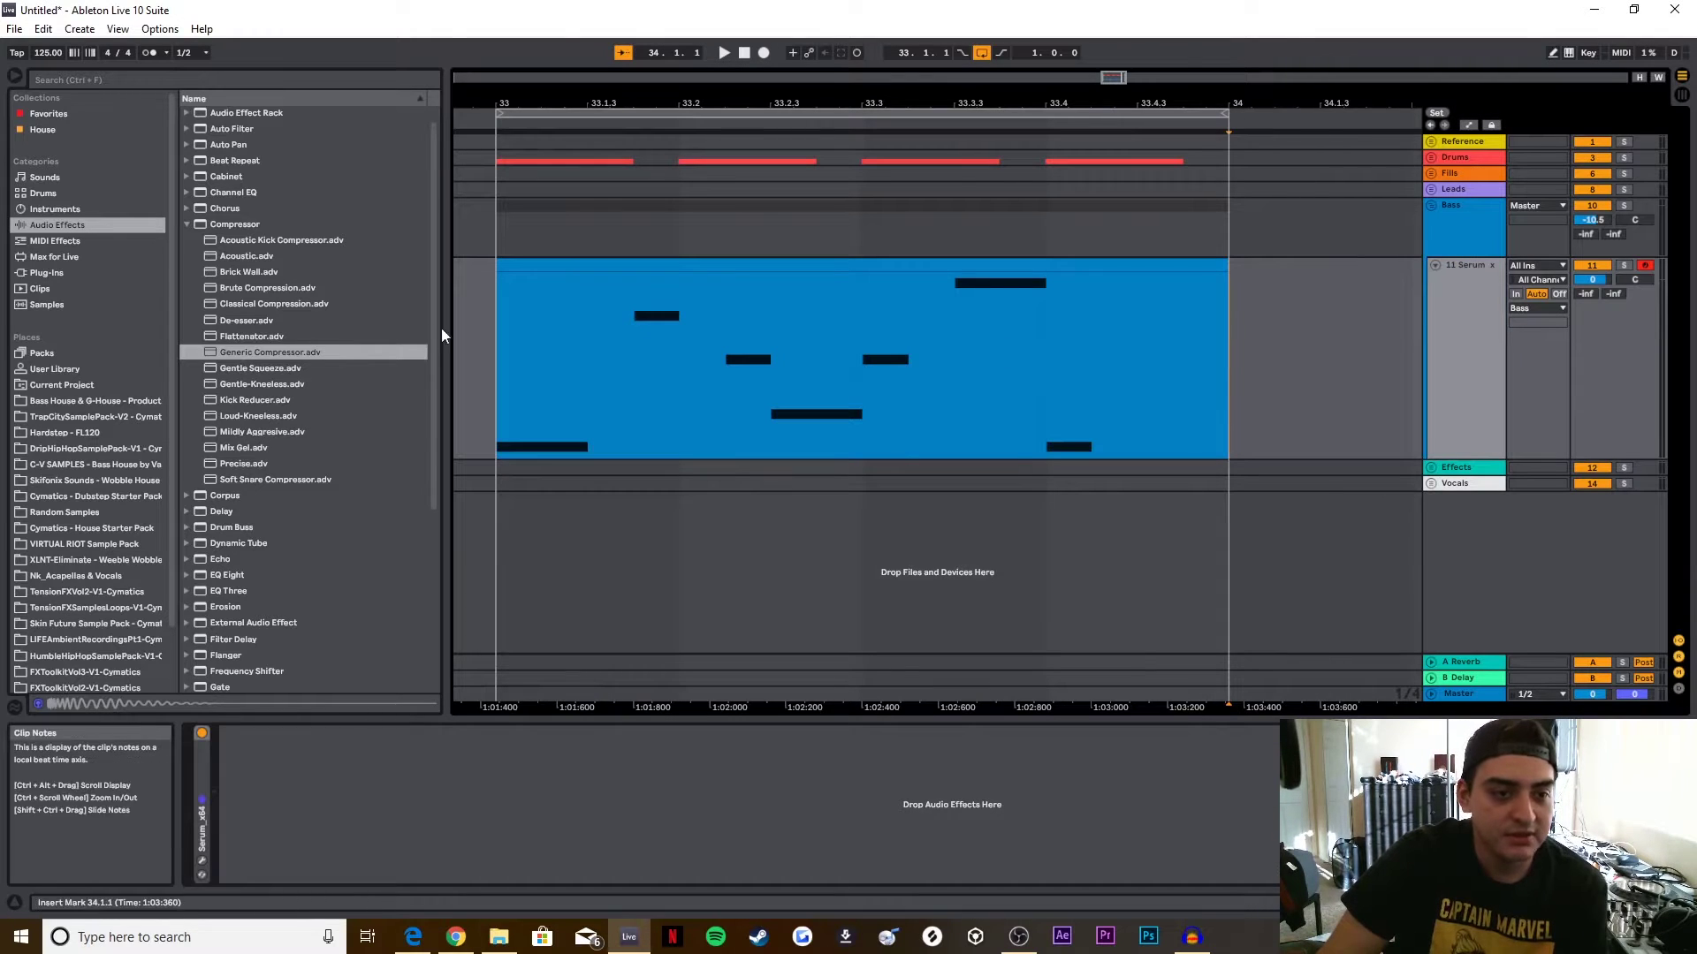
Step: Add the Generic Compressor preset after Serum, with attack at 0.01 ms and release at about 205 ms
{"action": "left_click_drag", "start_coordinate": [268, 353], "coordinate": [260, 805]}
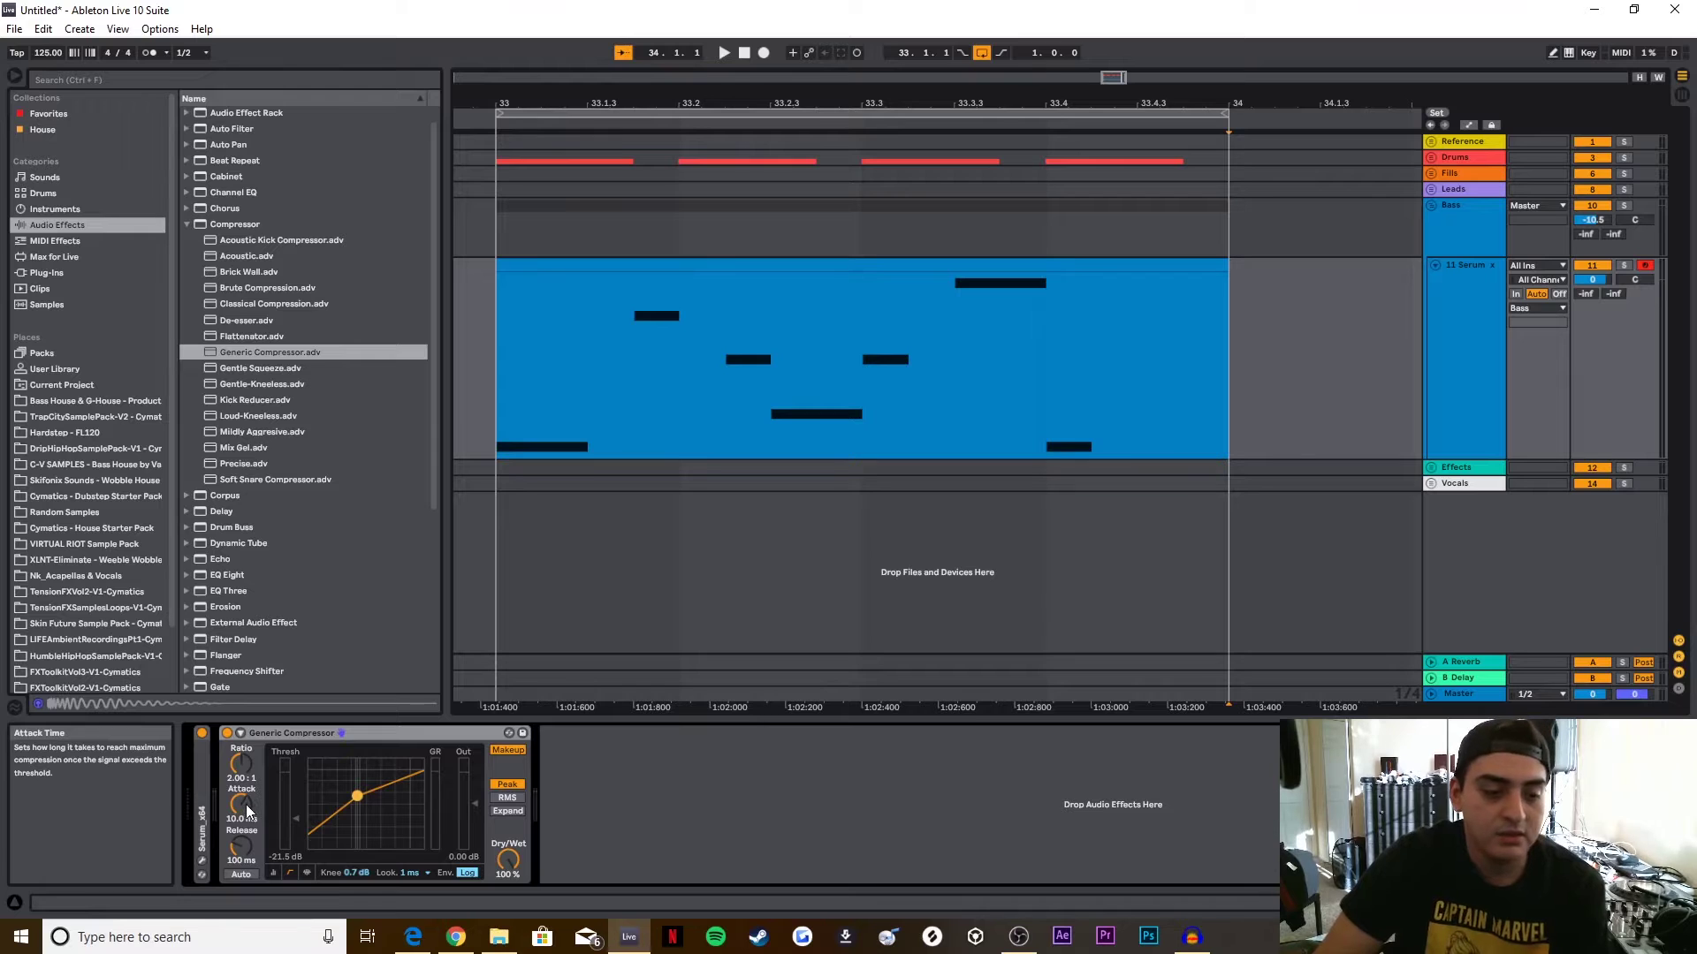
{"action": "left_click_drag", "start_coordinate": [243, 817], "coordinate": [243, 893]}
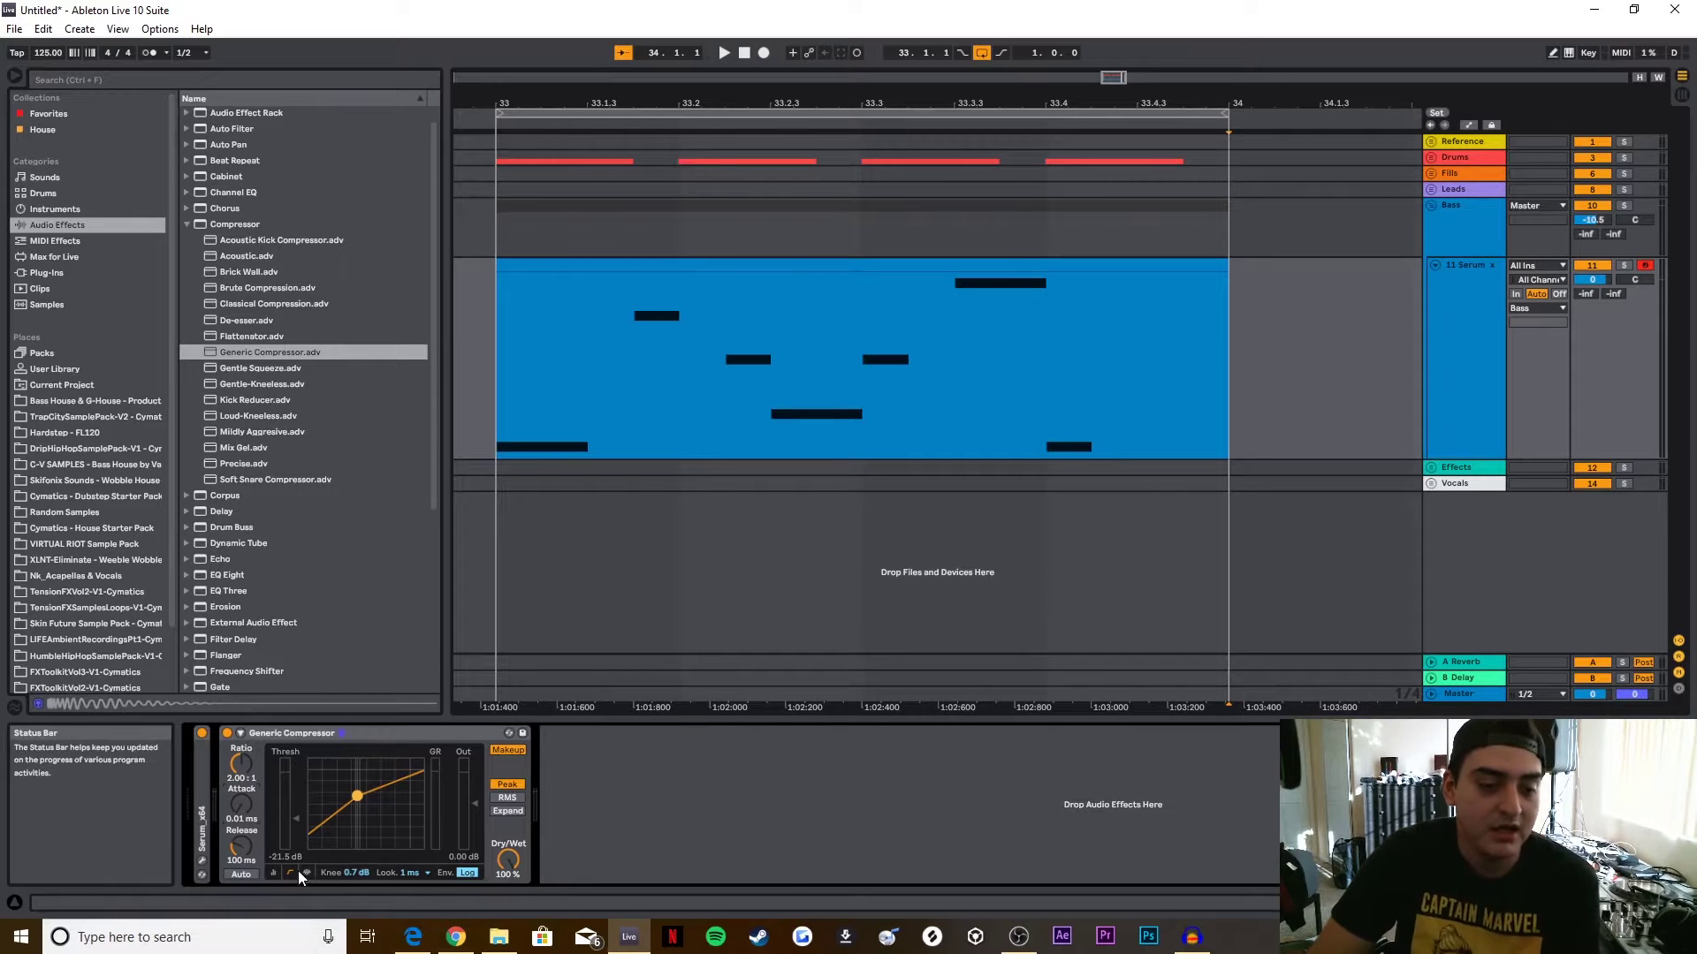
{"action": "left_click_drag", "start_coordinate": [241, 847], "coordinate": [292, 848]}
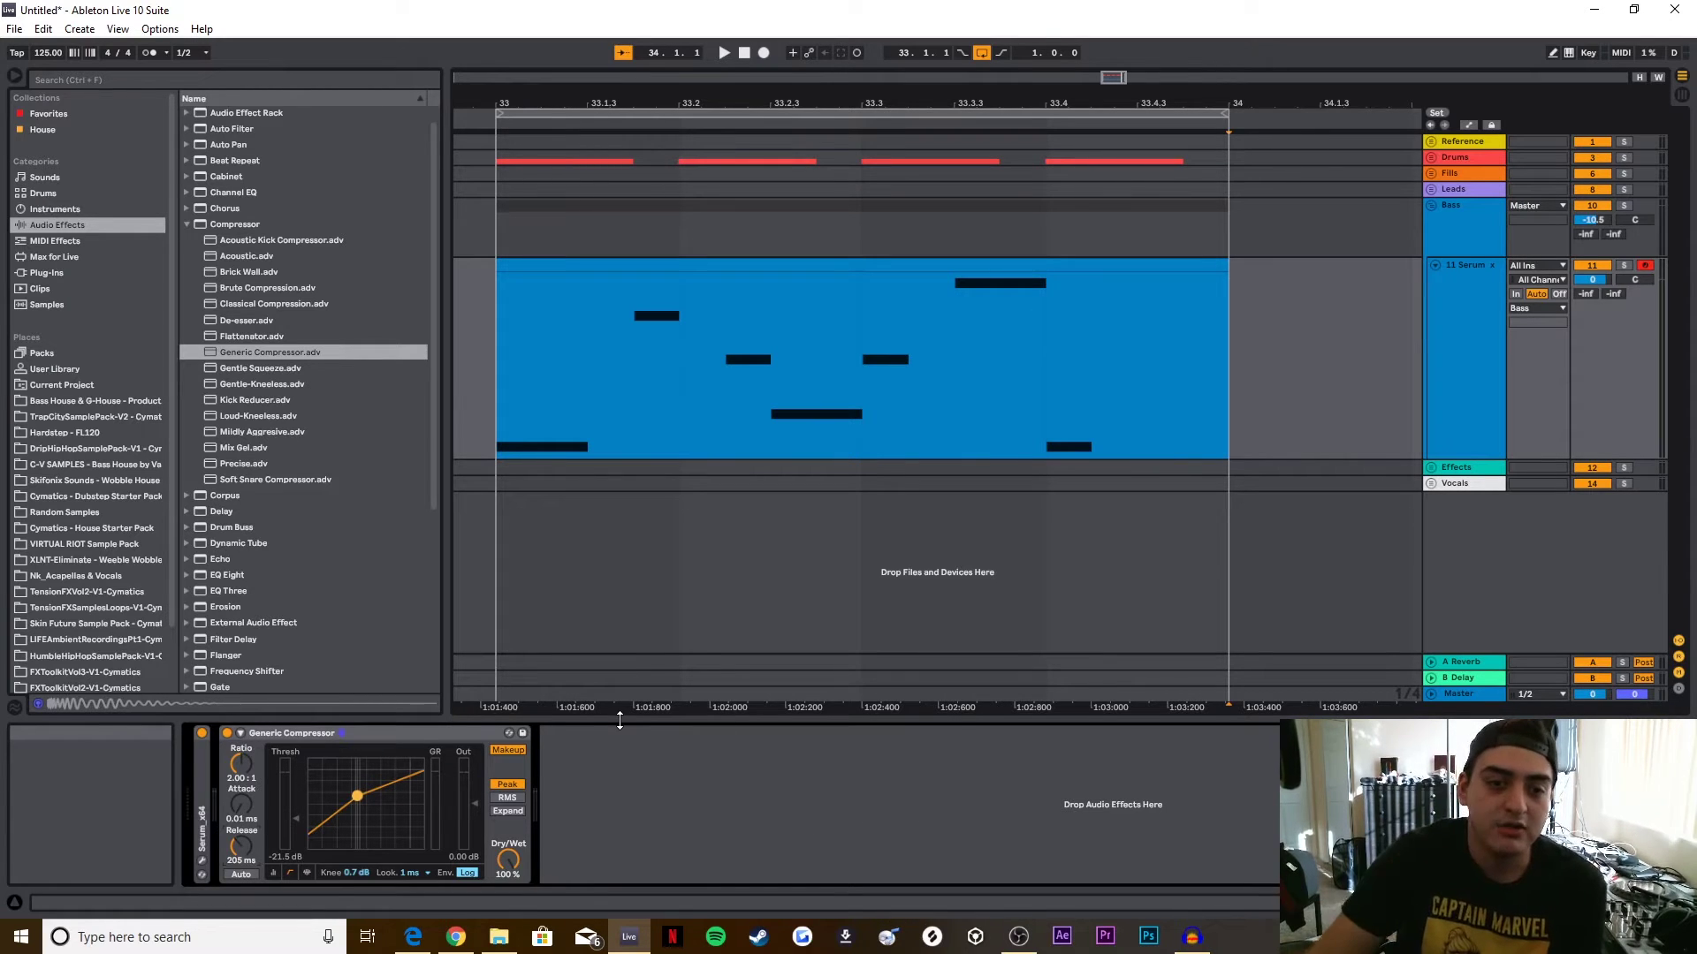
Step: Inspect the Serum clip's MIDI notes while auditioning the loop, picking out the high D2 and F2 notes, and return to the device chain
{"action": "double_click", "coordinate": [818, 265]}
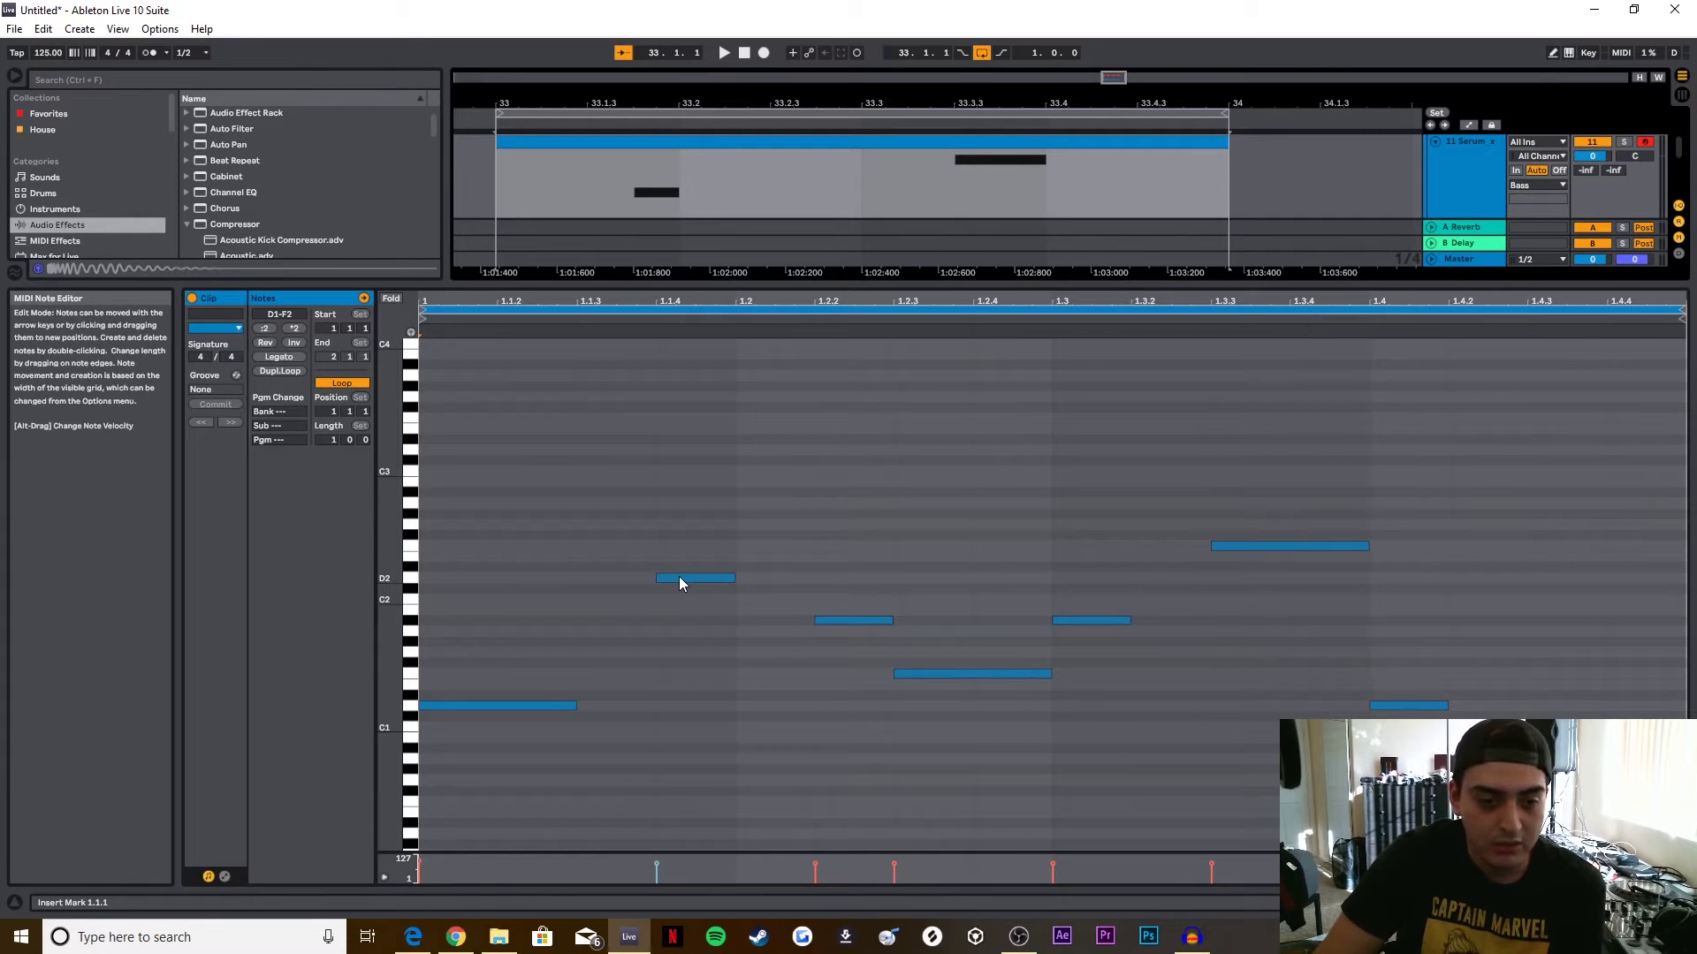
{"action": "left_click_drag", "start_coordinate": [1308, 486], "coordinate": [1255, 581]}
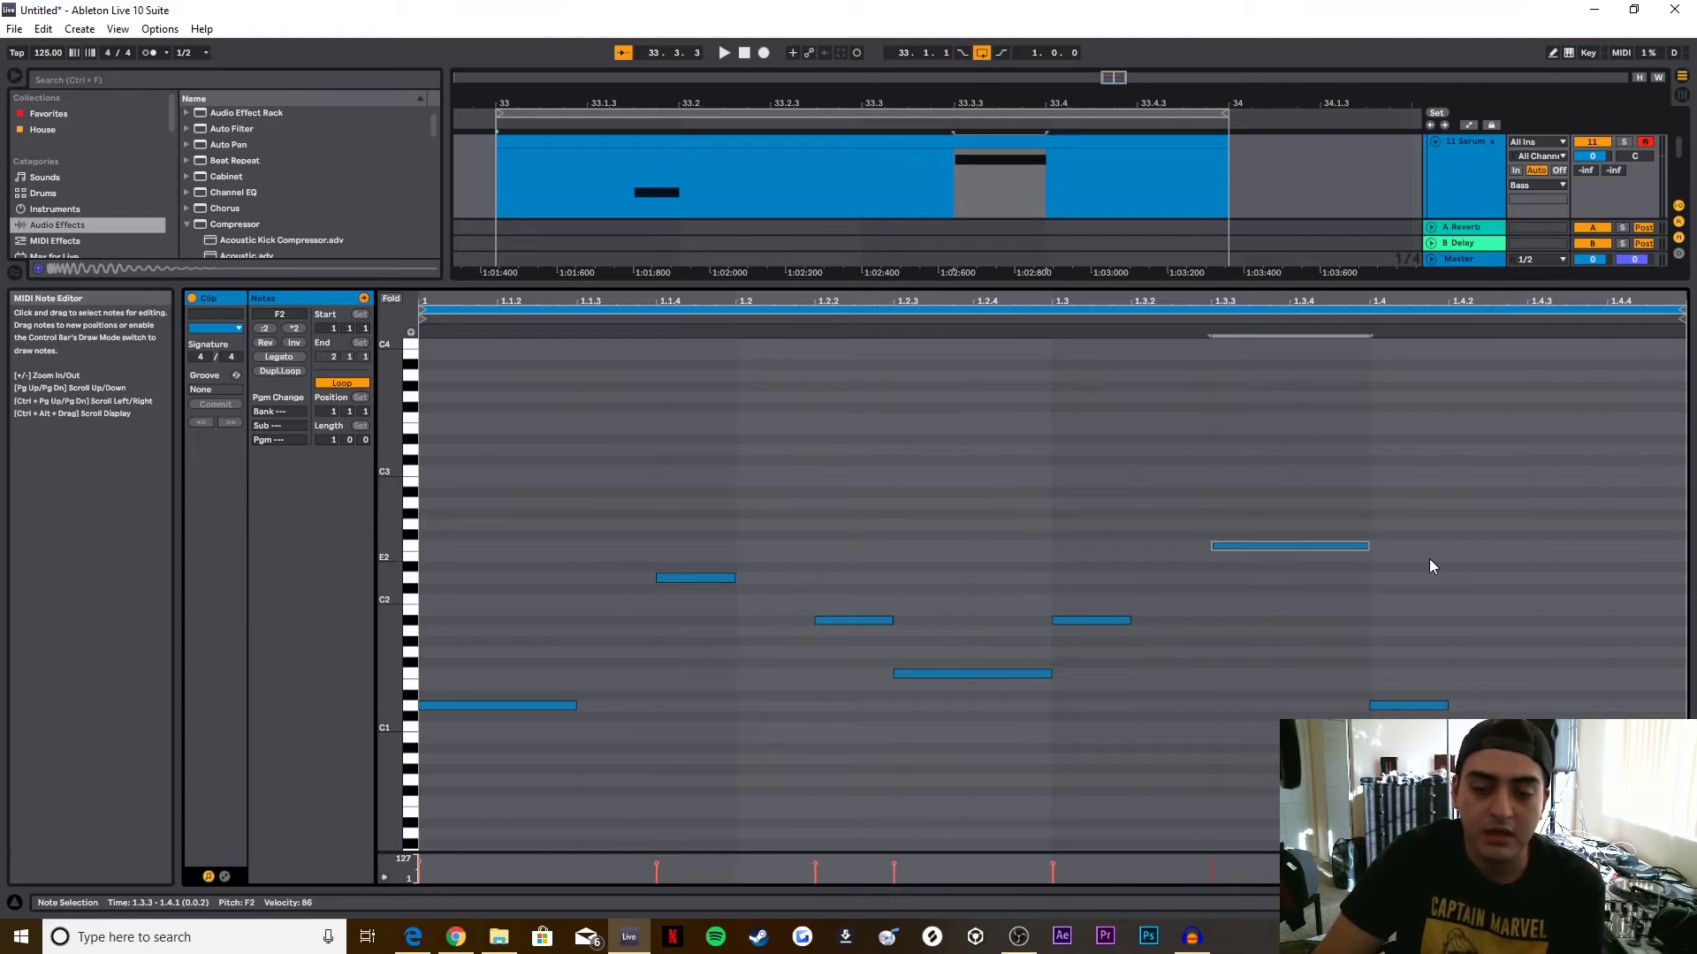
{"action": "key", "text": "space"}
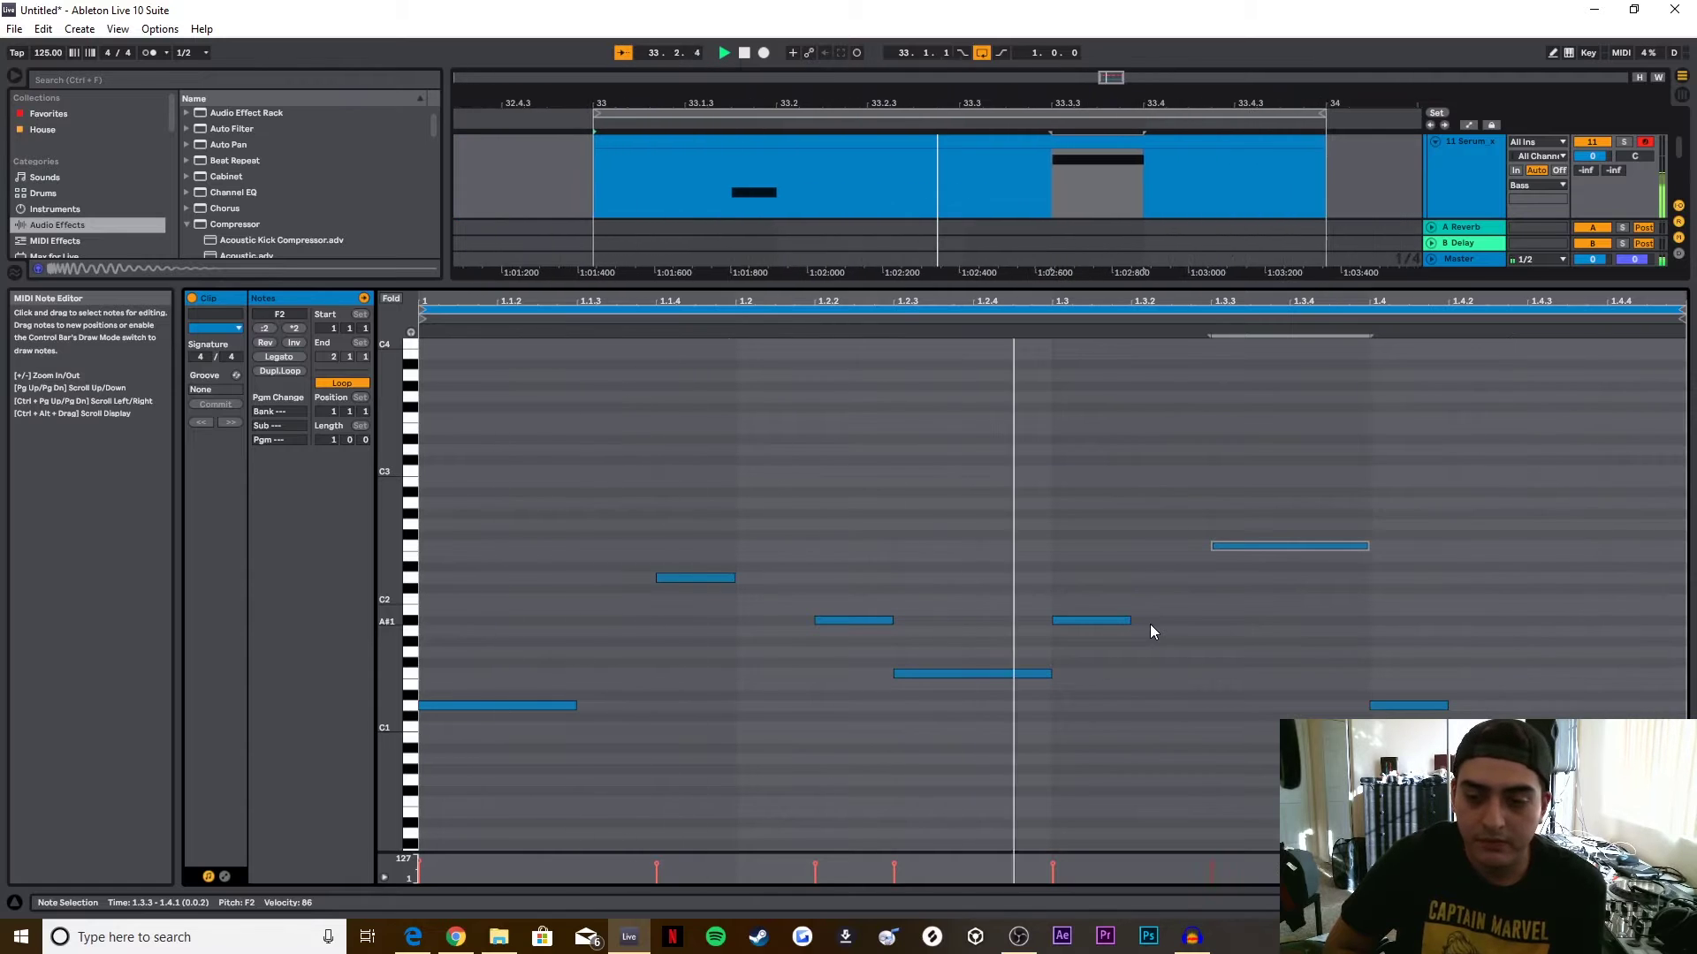
{"action": "key", "text": "space"}
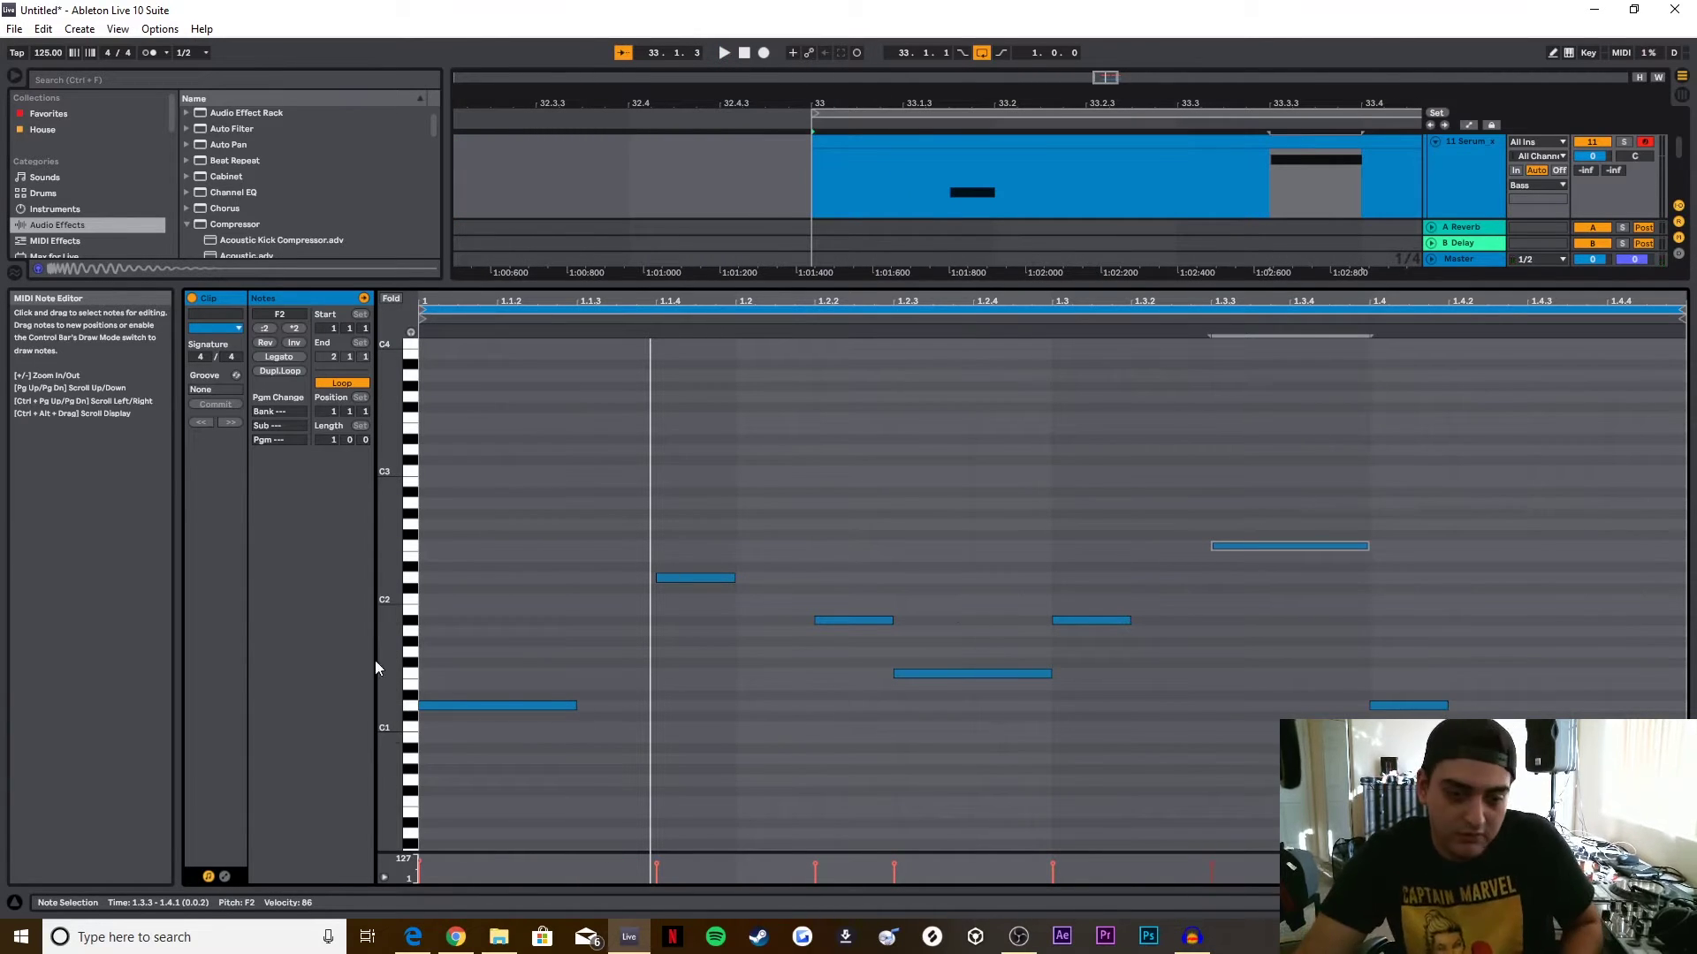
{"action": "left_click", "coordinate": [708, 579]}
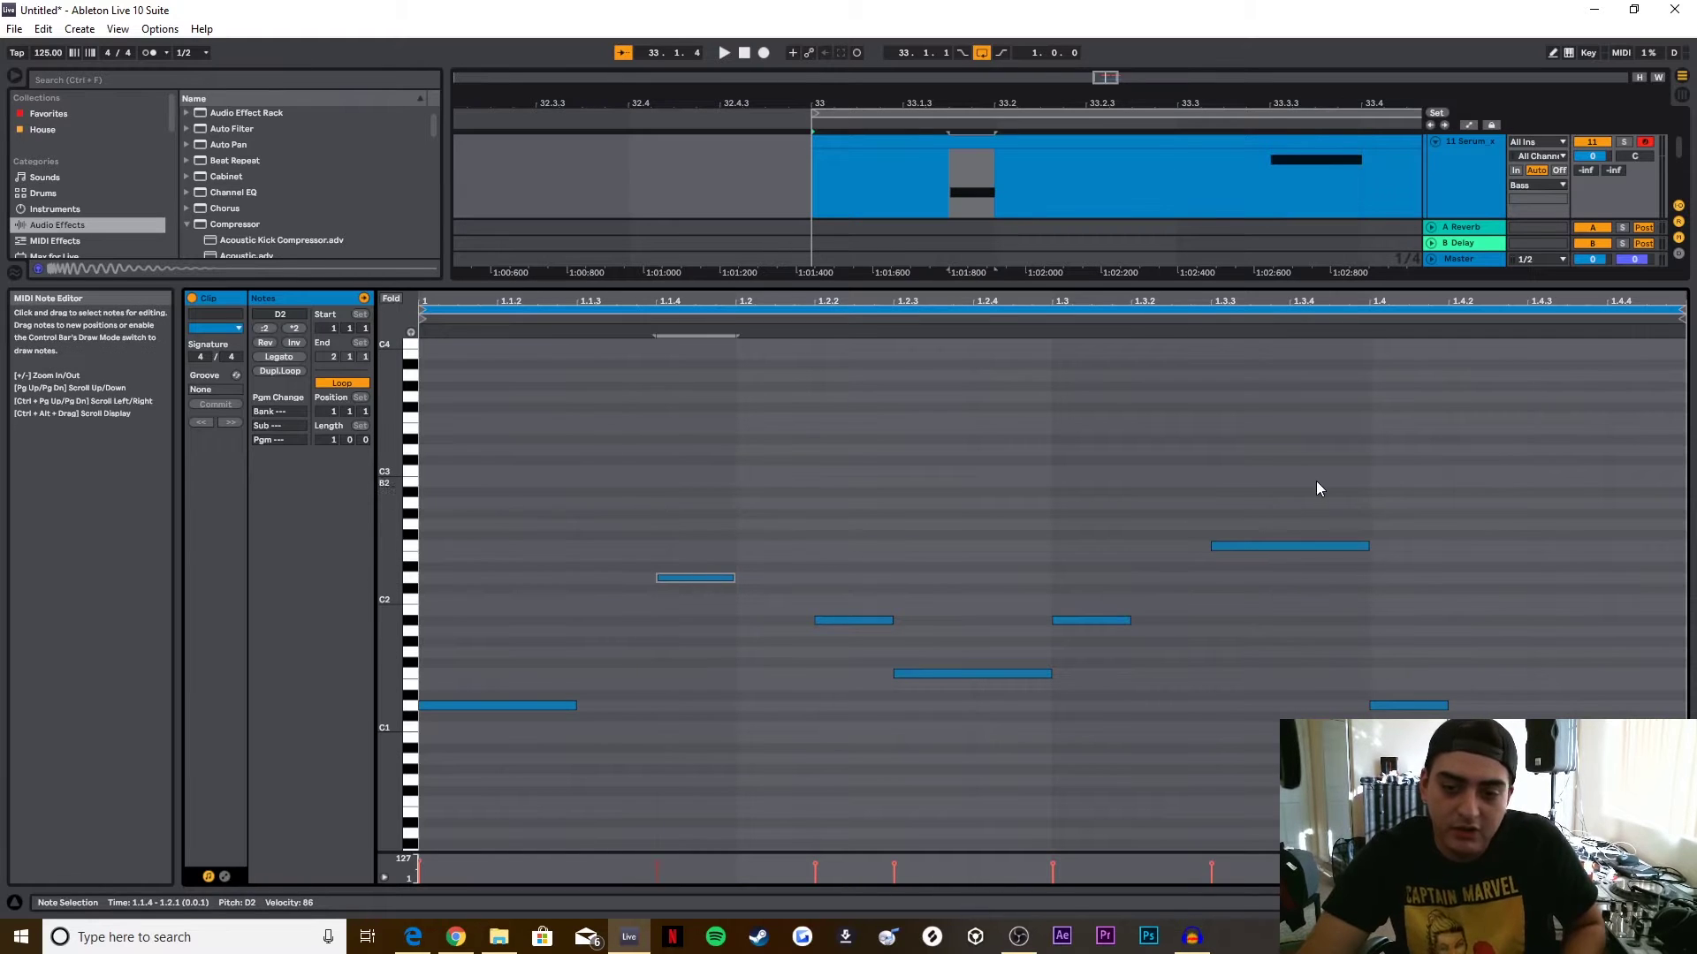
{"action": "left_click_drag", "start_coordinate": [1326, 474], "coordinate": [664, 585]}
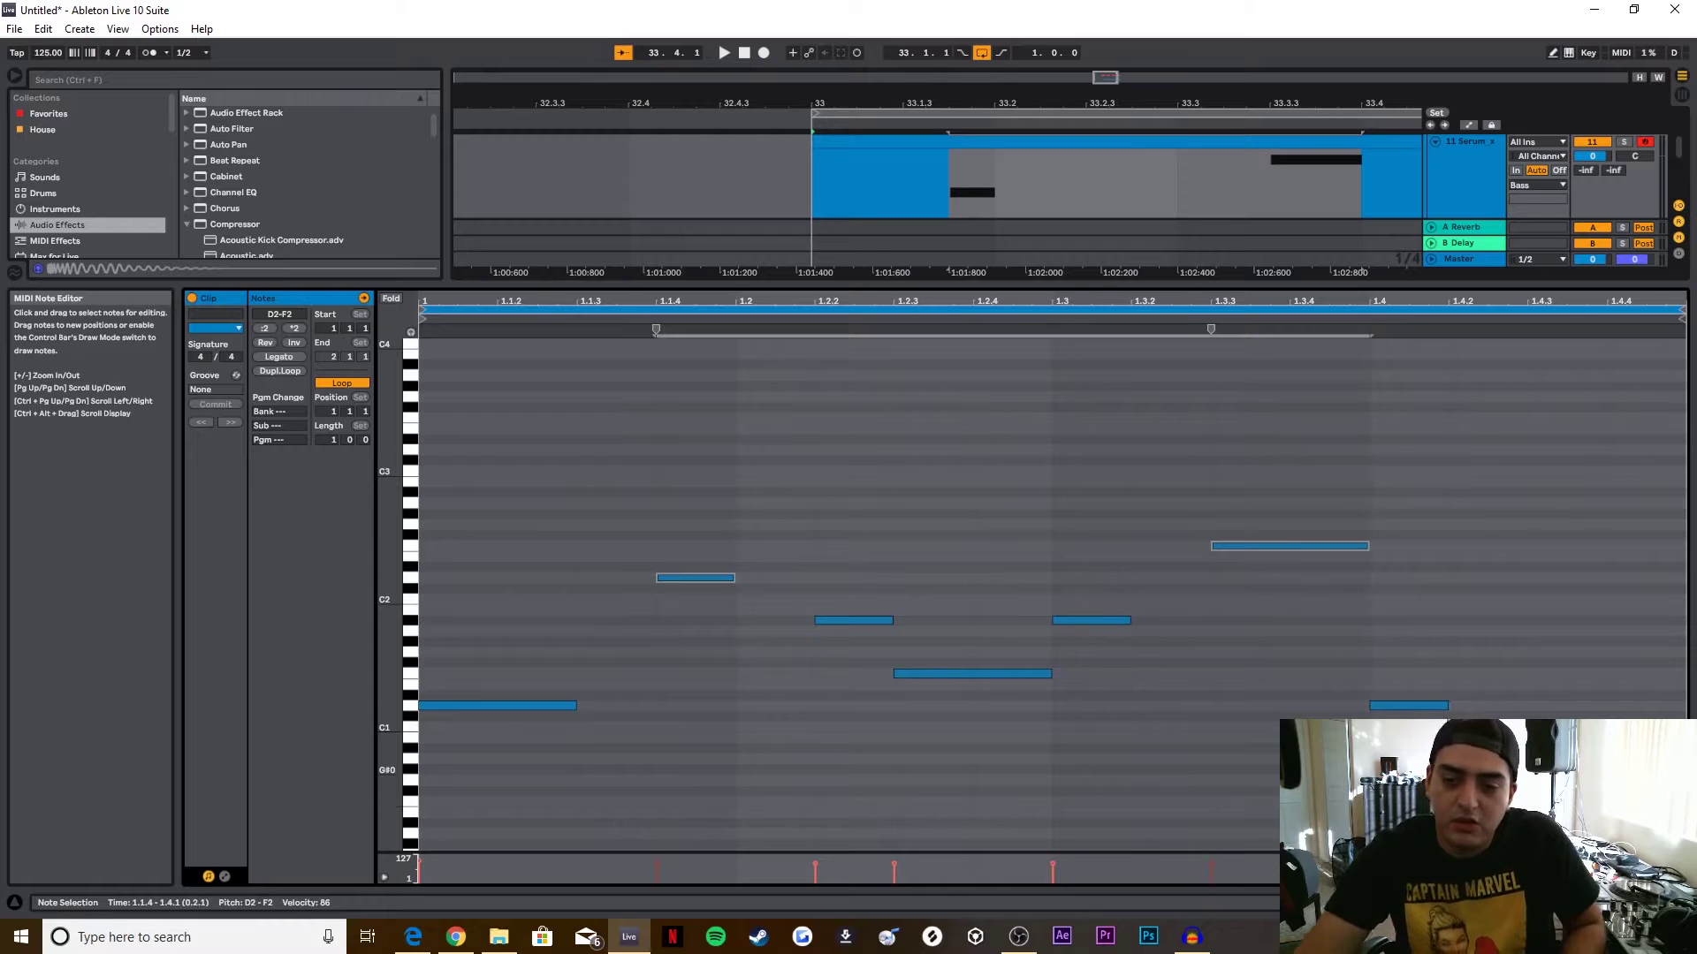
{"action": "key", "text": "shift+Tab"}
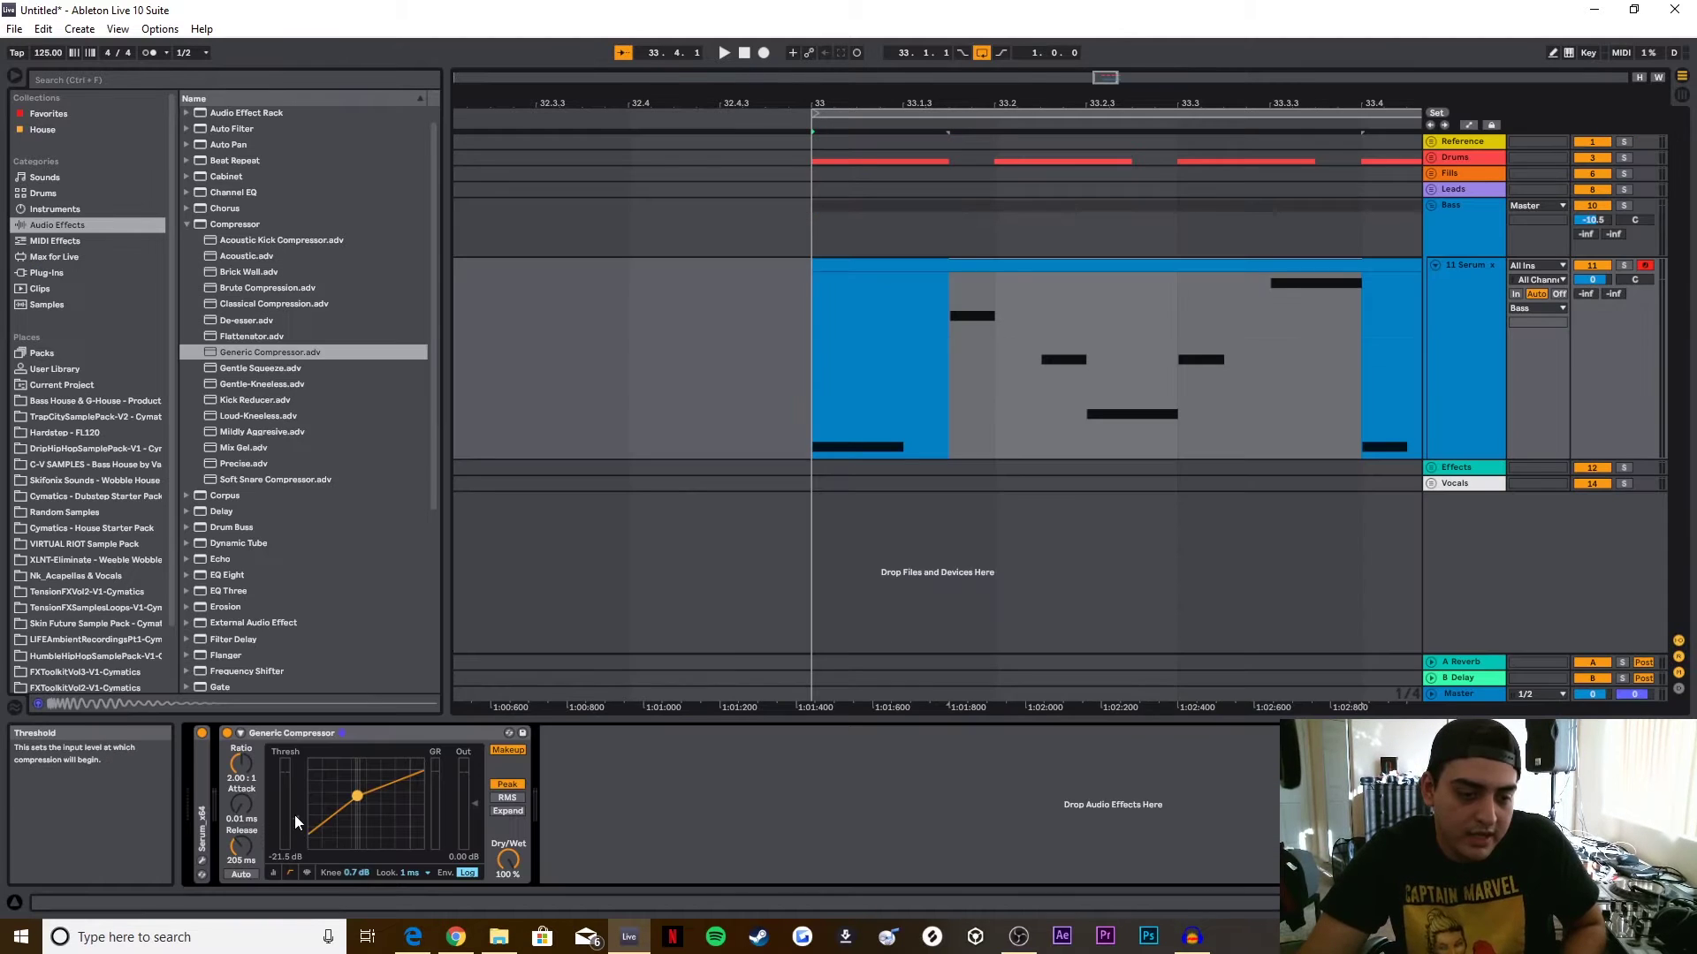
Step: Set the compressor's threshold to -27.2 dB, knee to 11 dB and lookahead to 10 ms, auditioning the loop
{"action": "key", "text": "space"}
{"action": "left_click_drag", "start_coordinate": [297, 820], "coordinate": [296, 821]}
{"action": "key", "text": "space"}
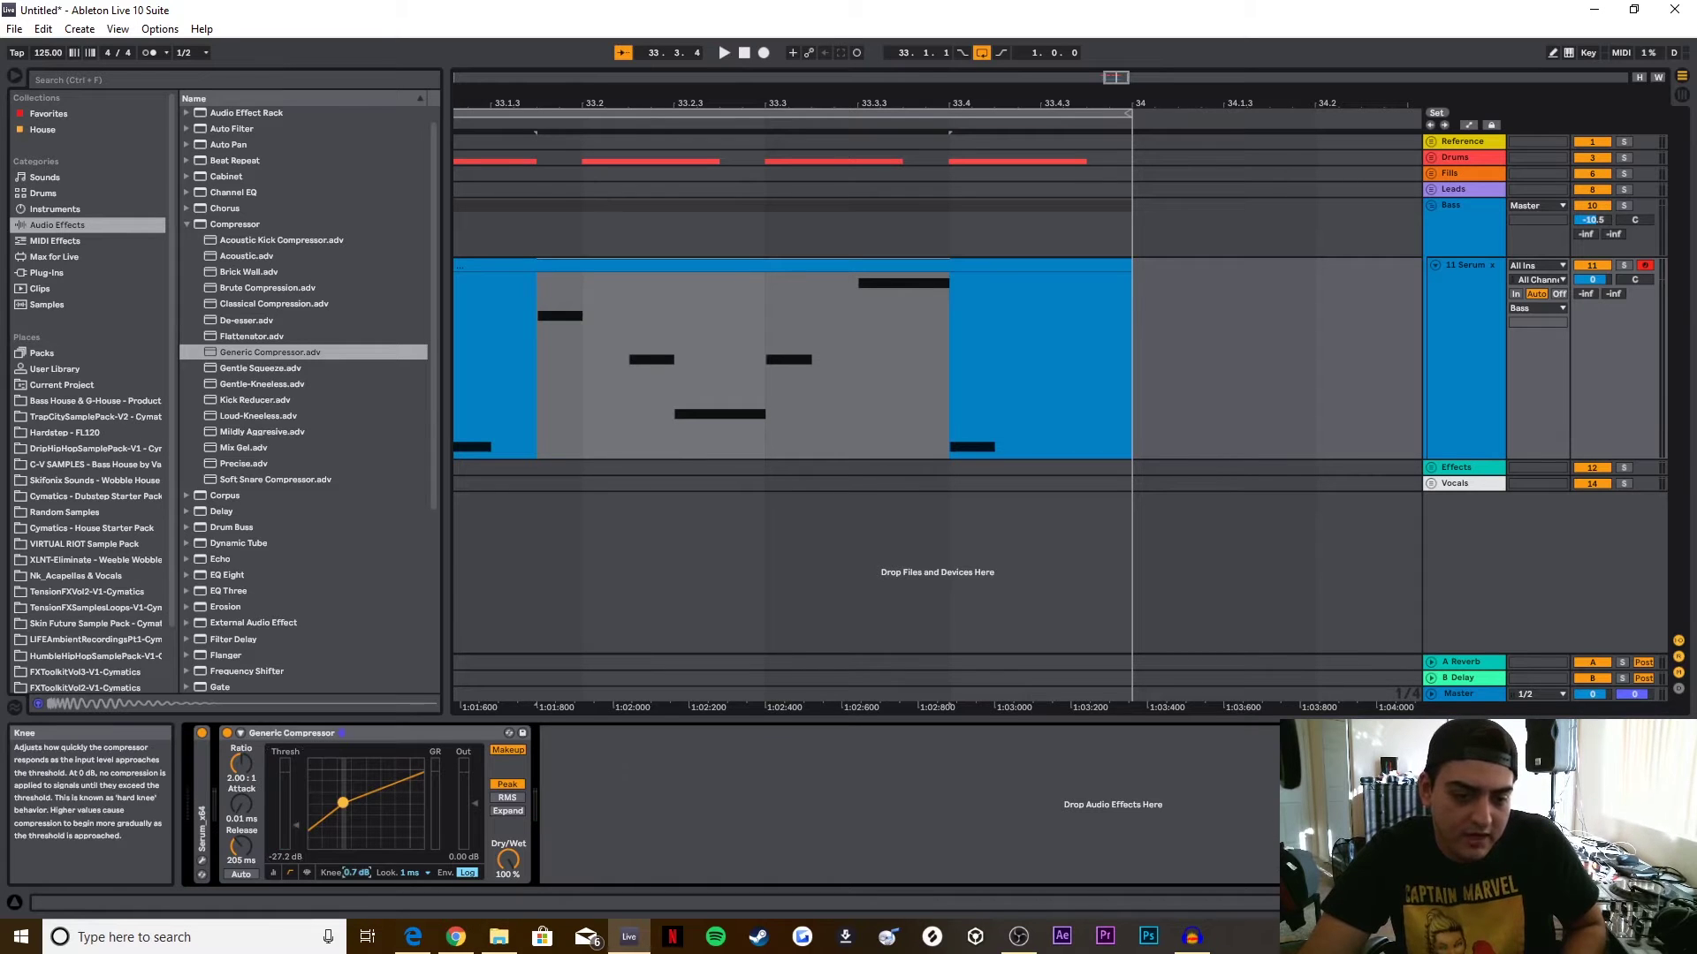
{"action": "left_click_drag", "start_coordinate": [344, 872], "coordinate": [345, 807]}
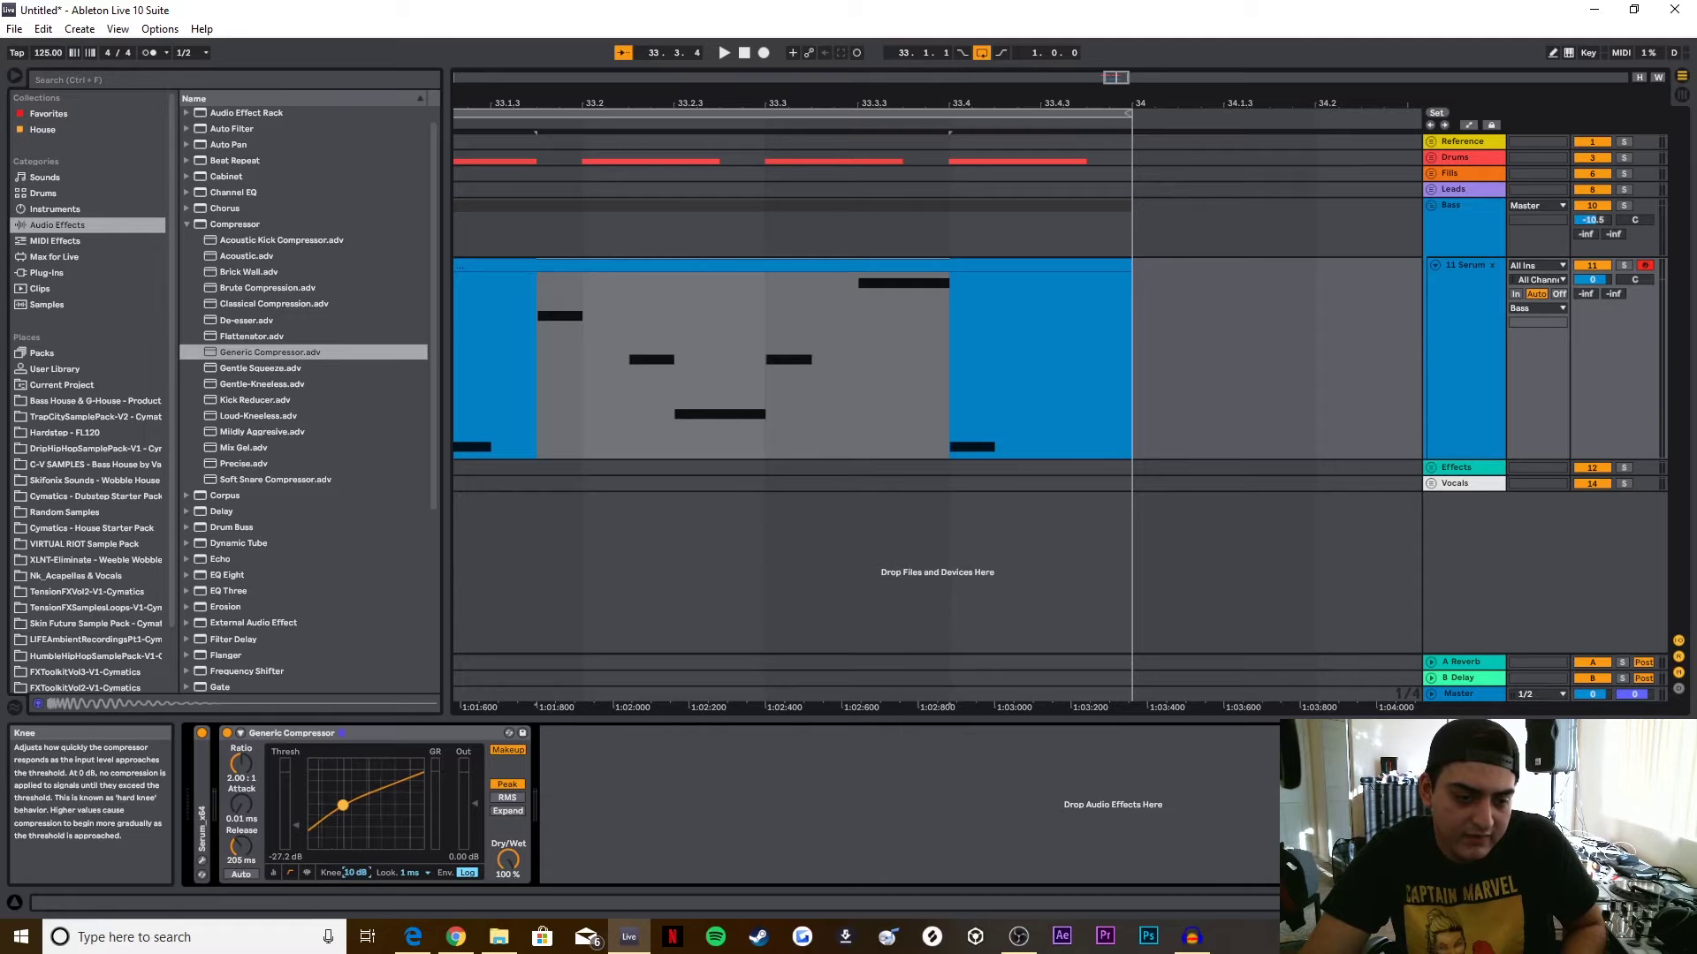
{"action": "left_click", "coordinate": [411, 872]}
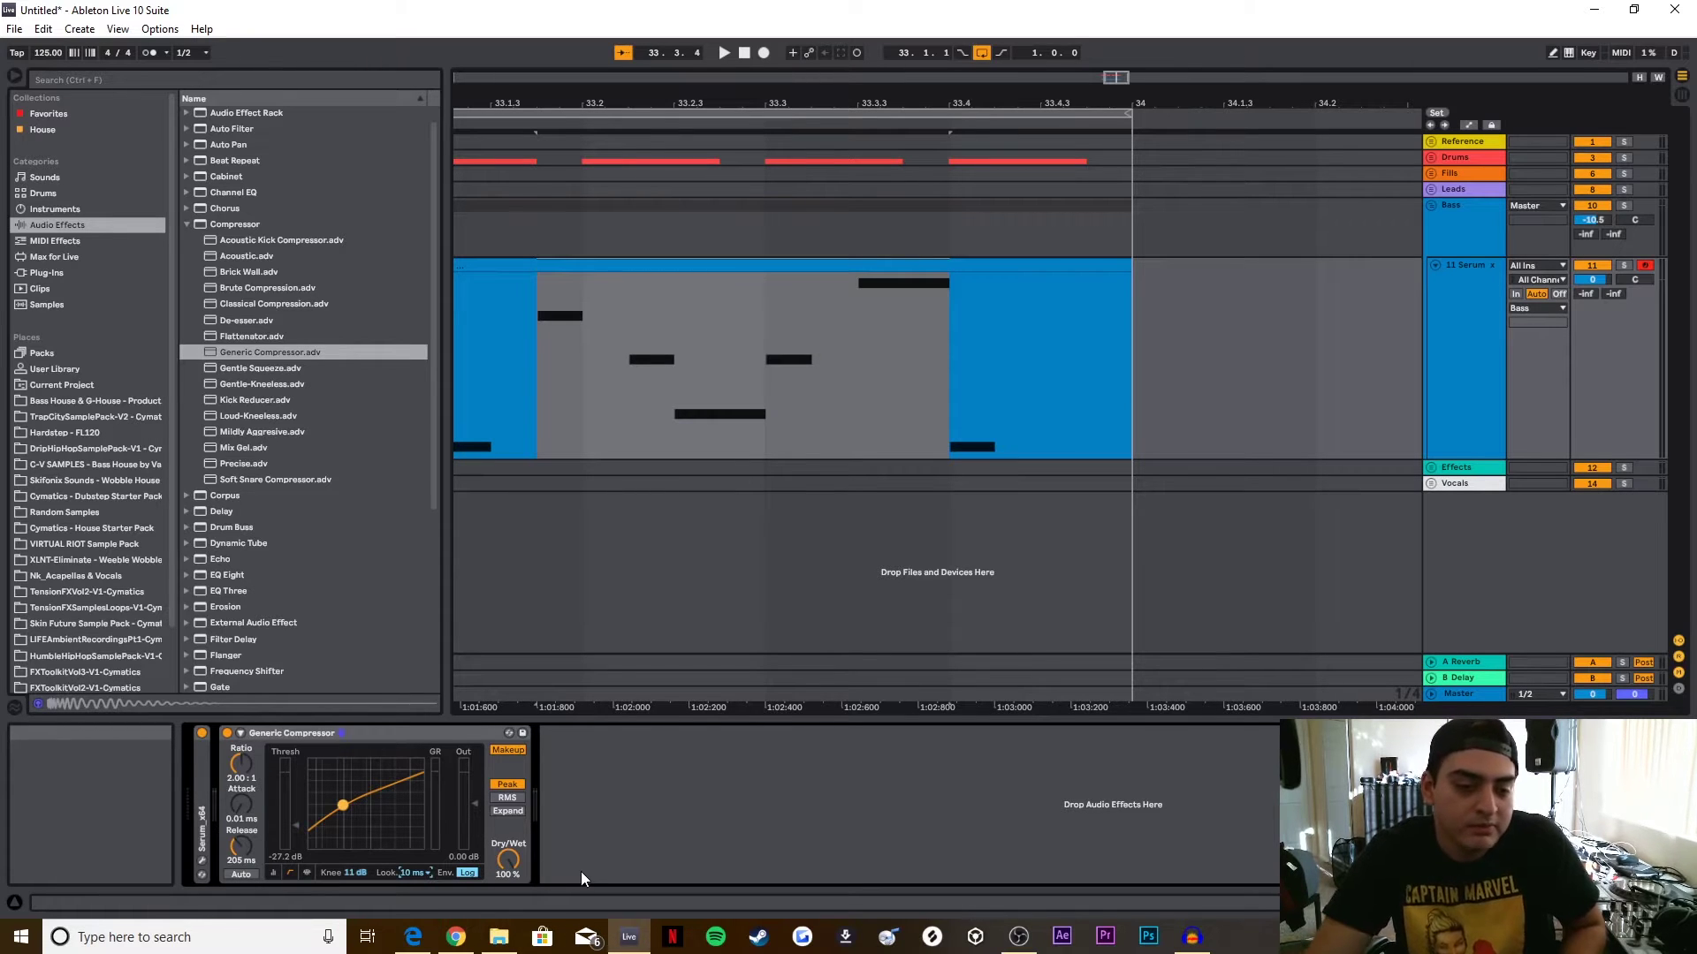
{"action": "key", "text": "space"}
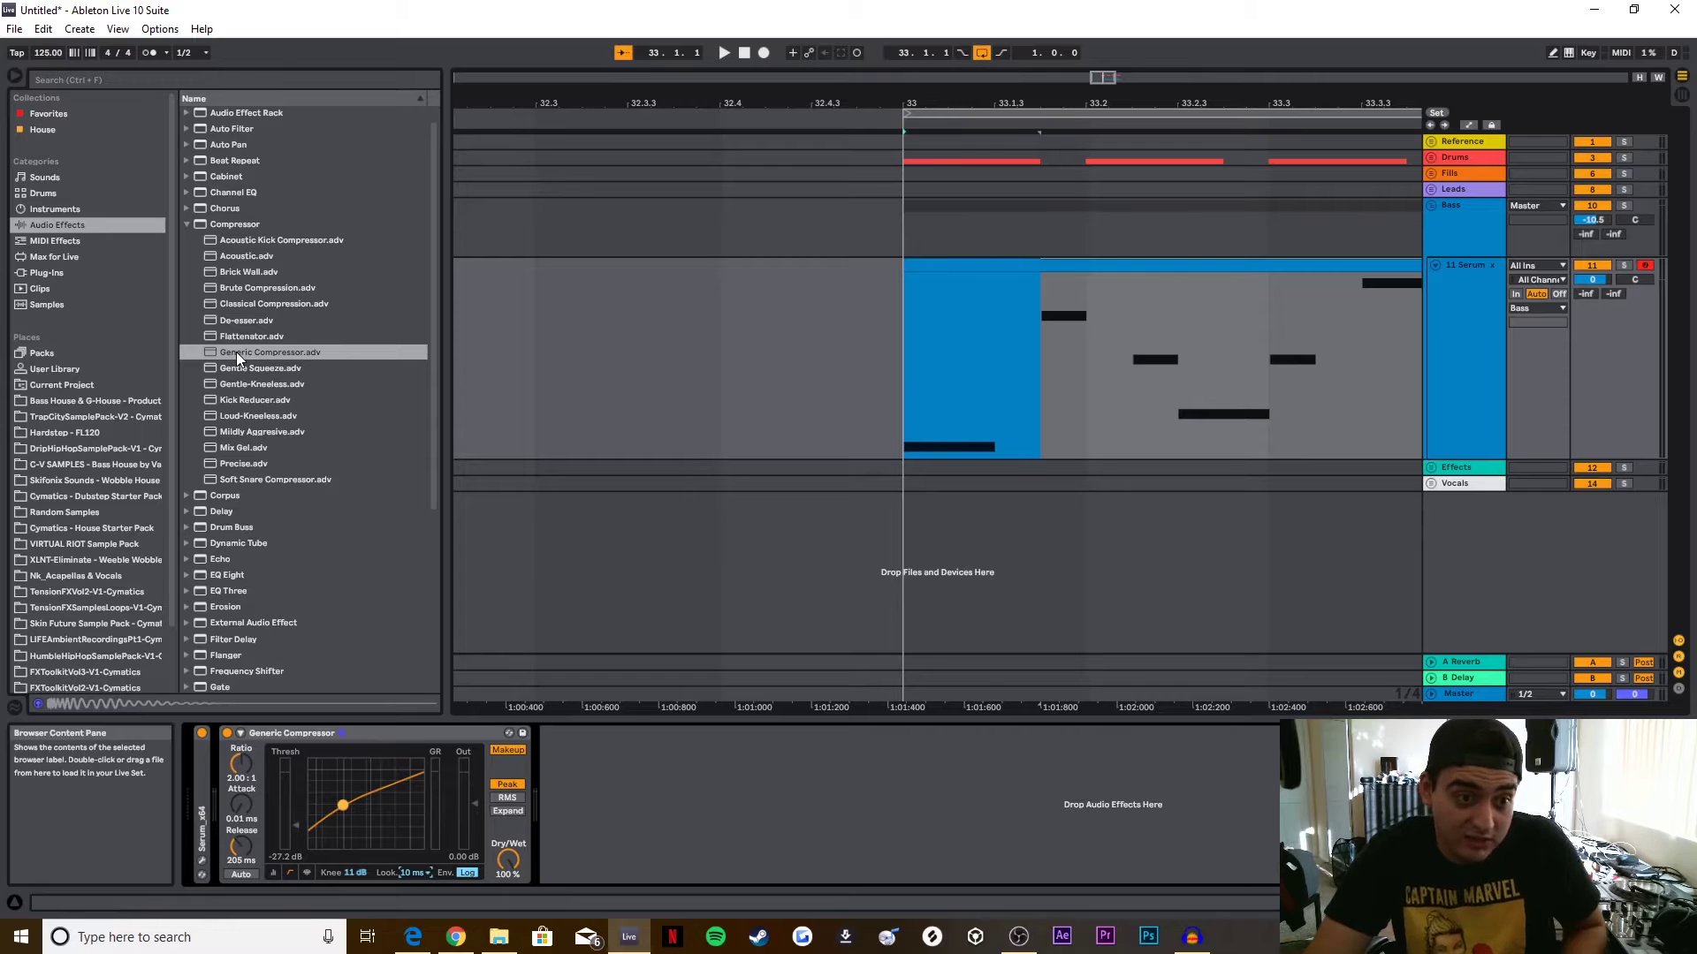
Step: Add a second Generic Compressor after the first, with attack at 0.01 ms and release at about 205 ms
{"action": "left_click_drag", "start_coordinate": [236, 352], "coordinate": [1089, 808]}
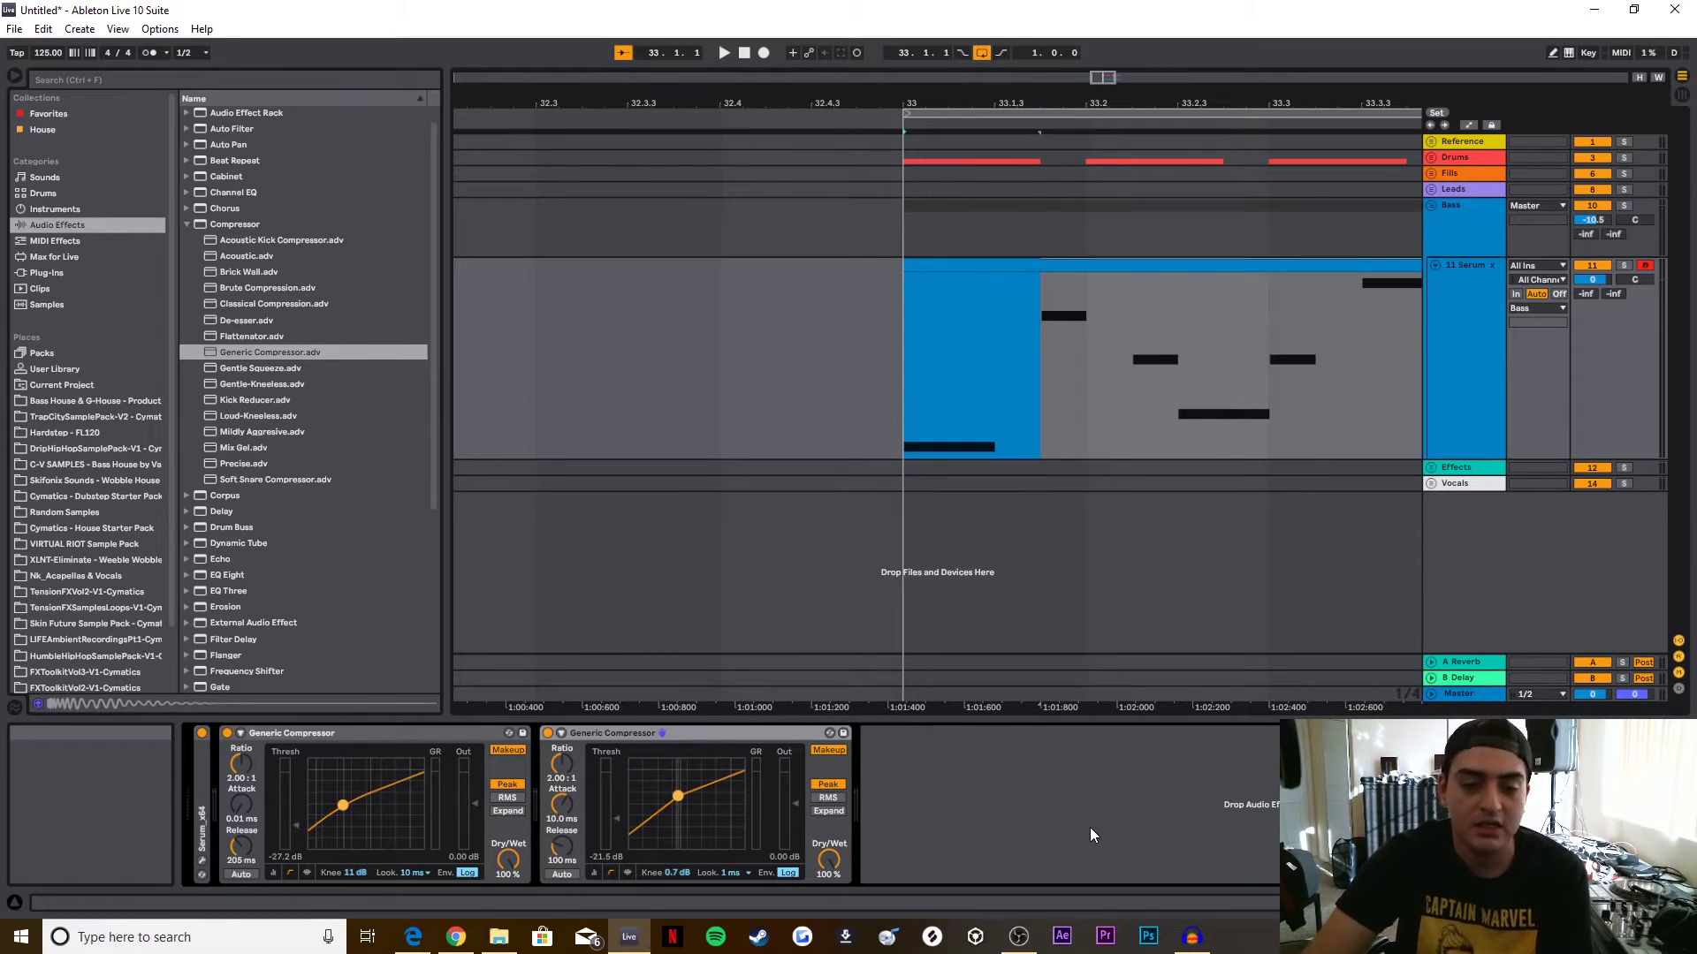
{"action": "left_click", "coordinate": [394, 738]}
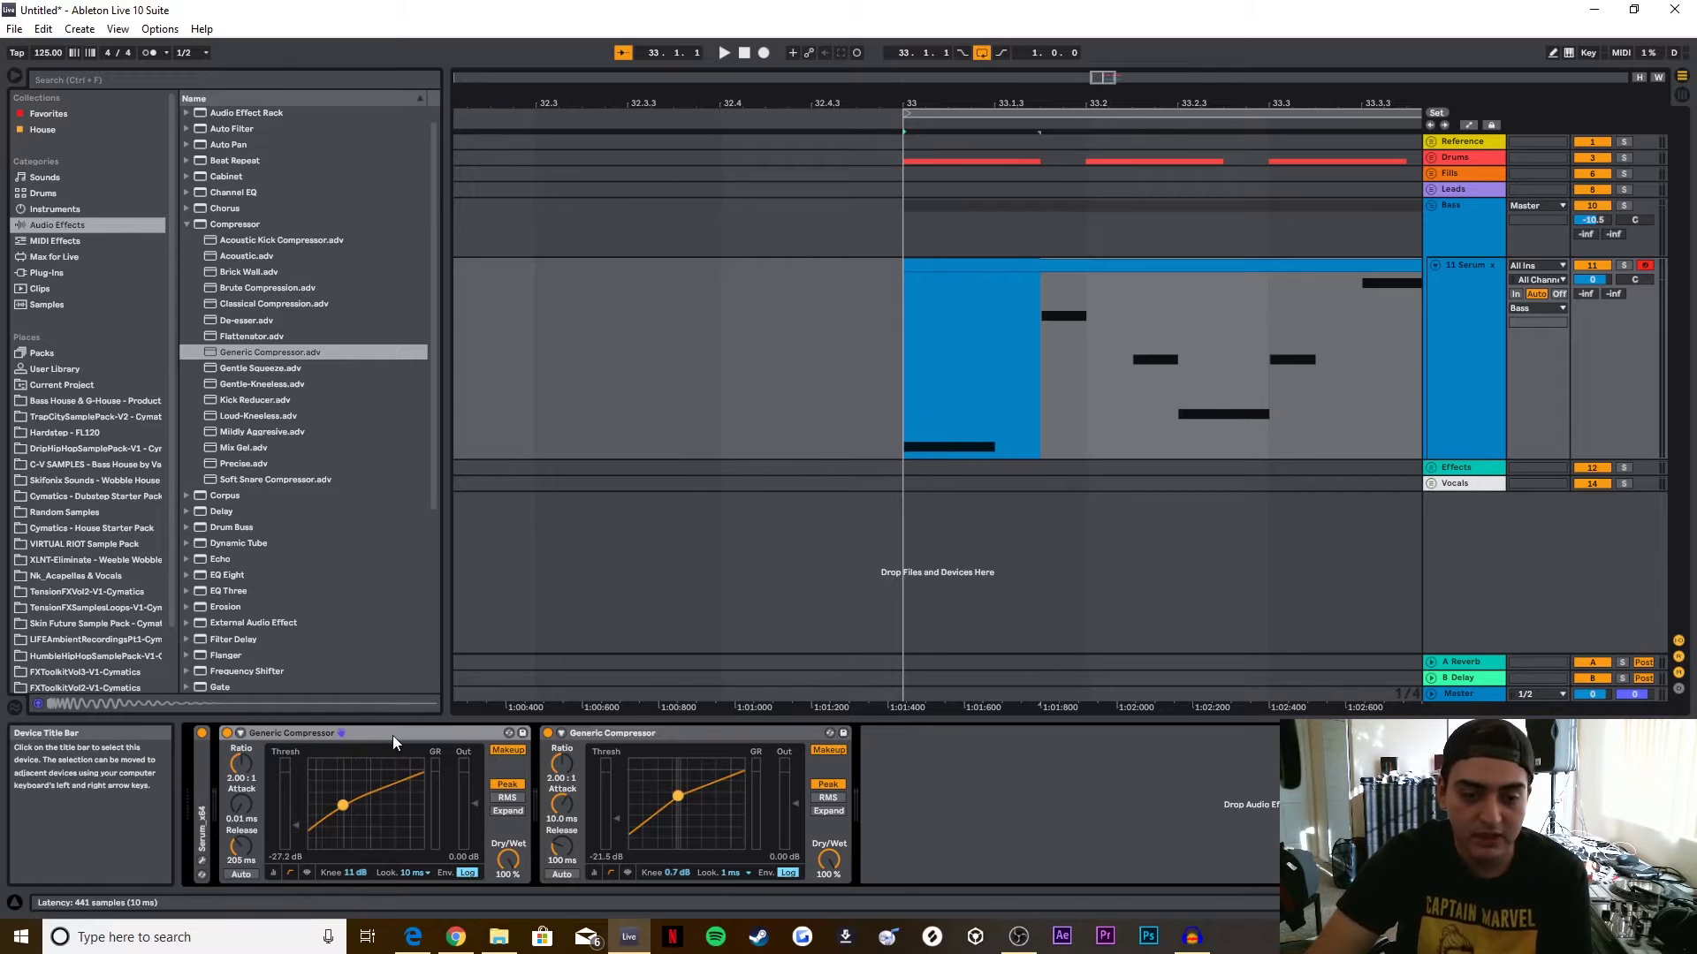
{"action": "left_click", "coordinate": [689, 734]}
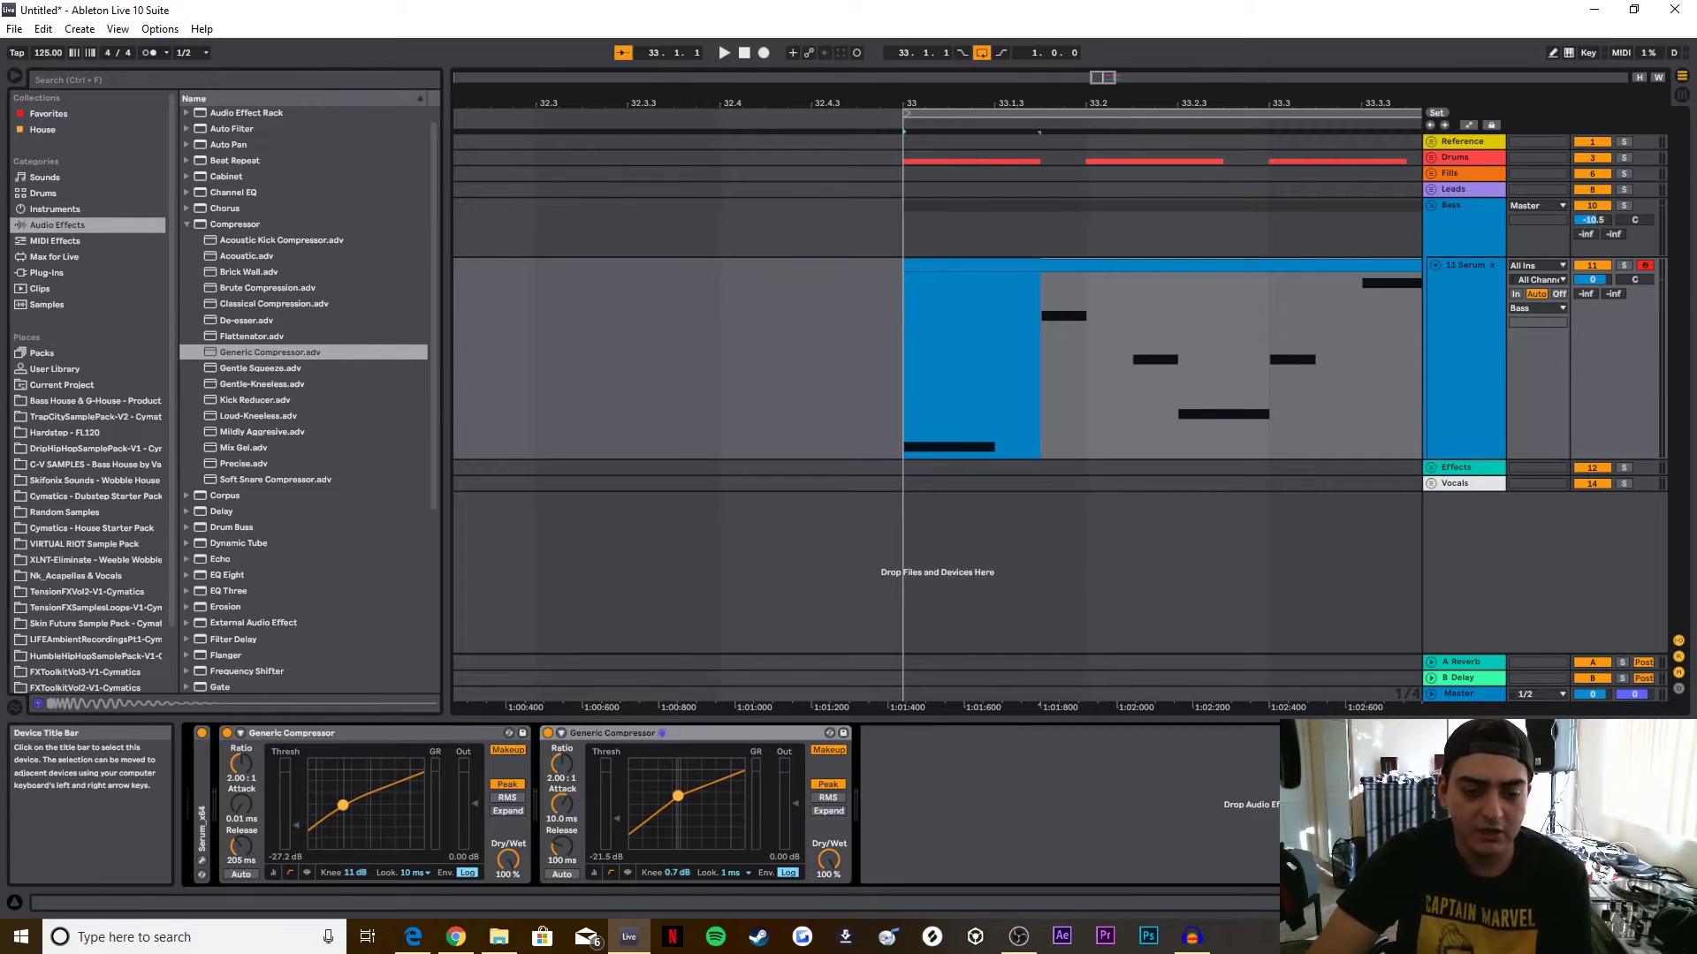
{"action": "left_click_drag", "start_coordinate": [566, 804], "coordinate": [566, 866]}
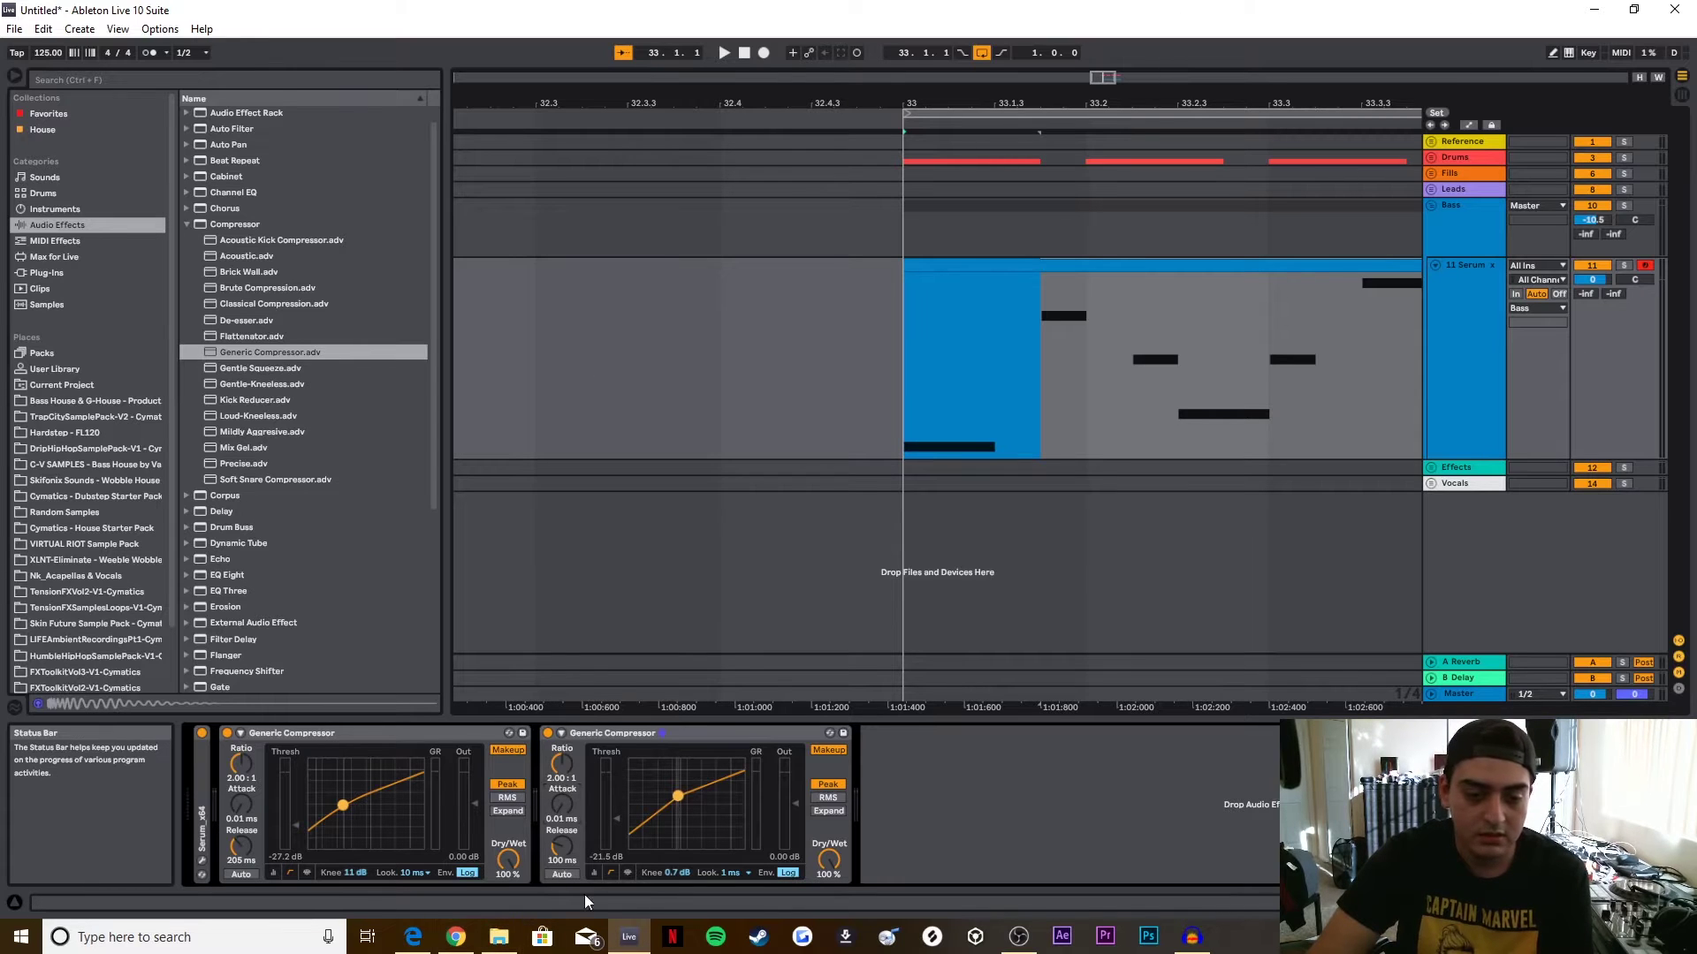
{"action": "left_click_drag", "start_coordinate": [570, 840], "coordinate": [569, 821]}
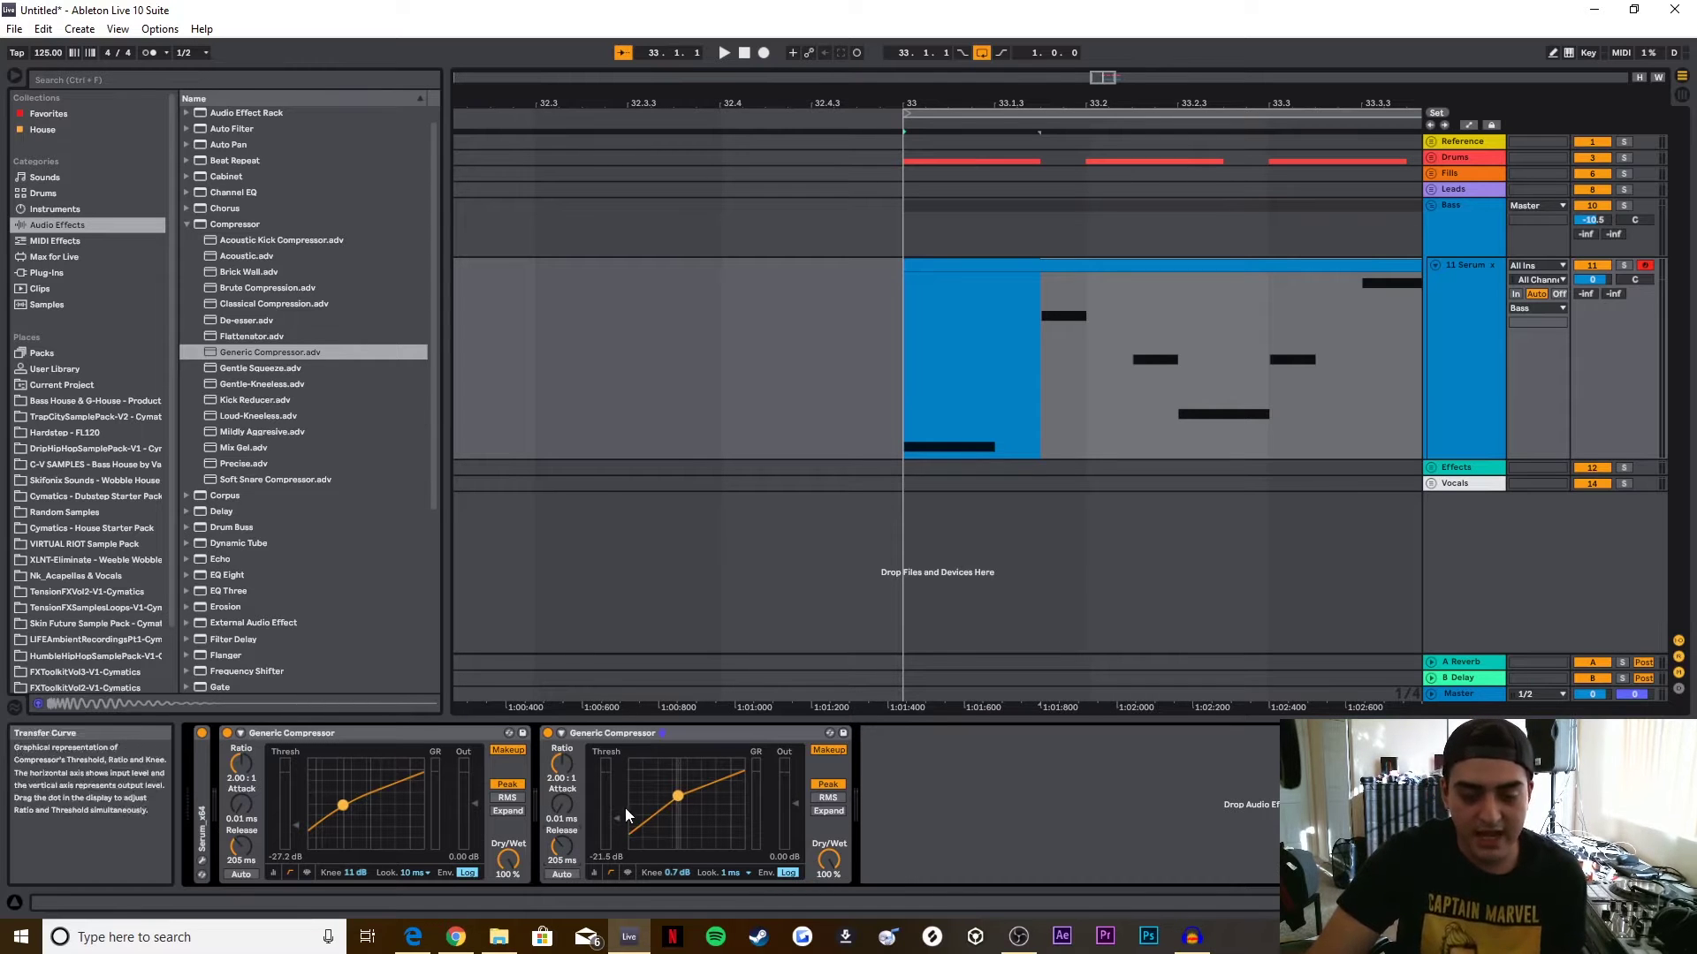
Step: Set the second compressor's threshold to -13.4 dB, knee to 11 dB and lookahead to 10 ms
{"action": "key", "text": "space"}
{"action": "left_click_drag", "start_coordinate": [618, 819], "coordinate": [616, 809]}
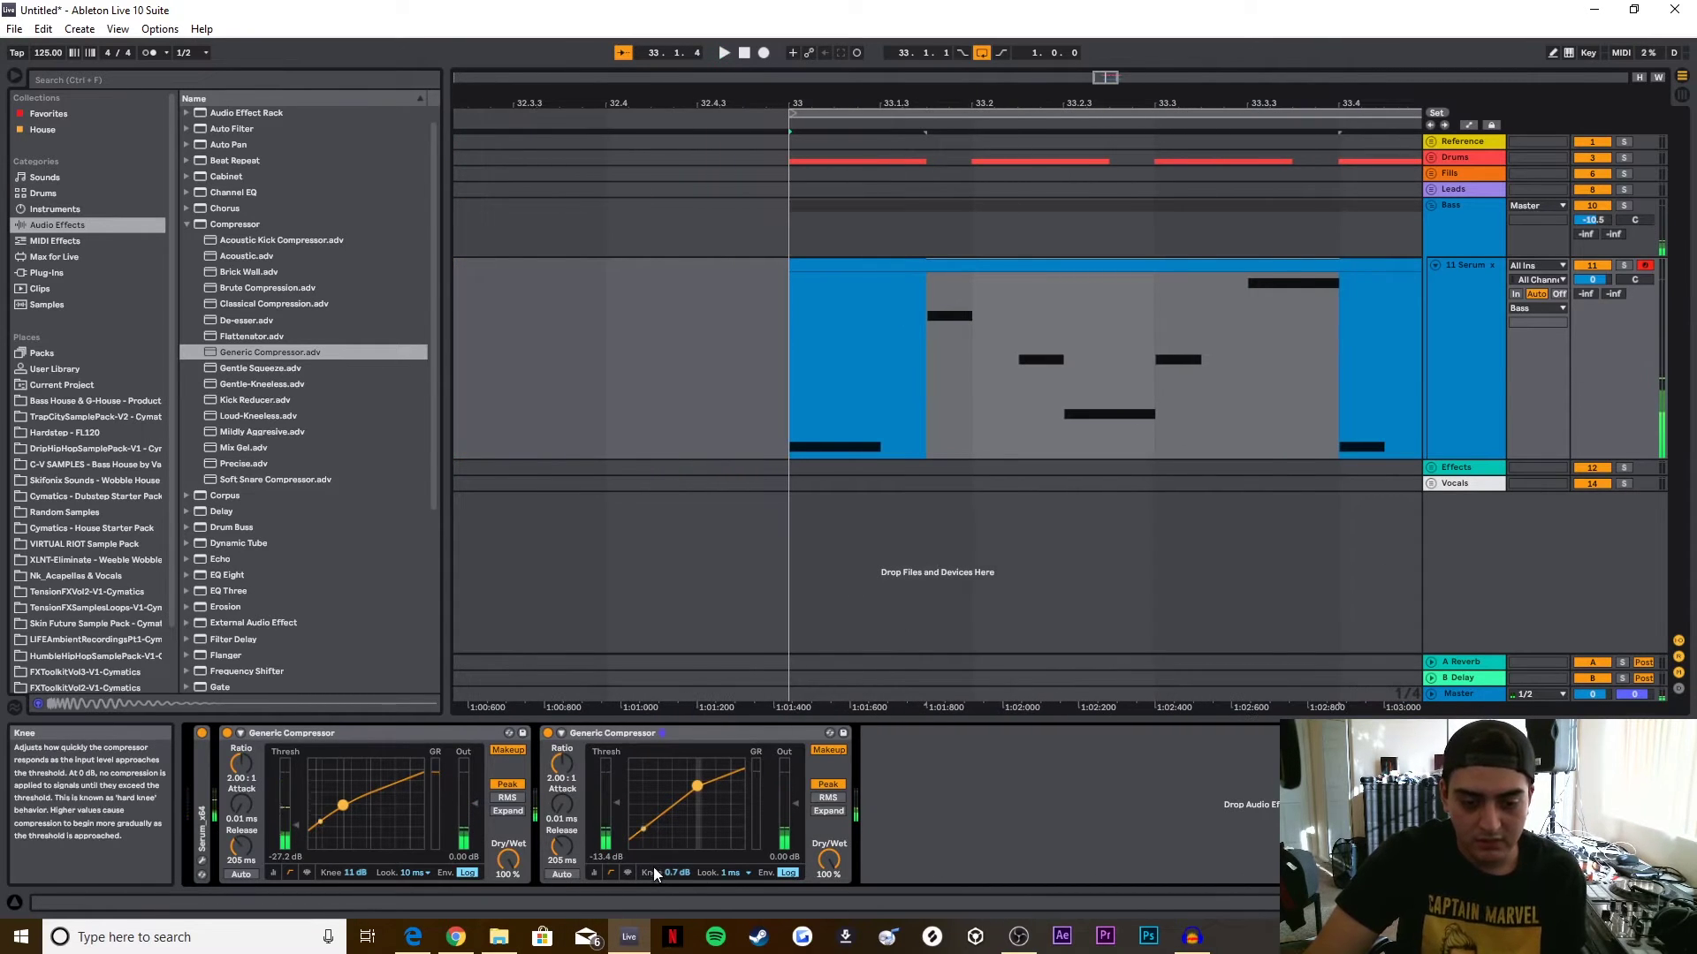
{"action": "left_click_drag", "start_coordinate": [653, 867], "coordinate": [654, 808]}
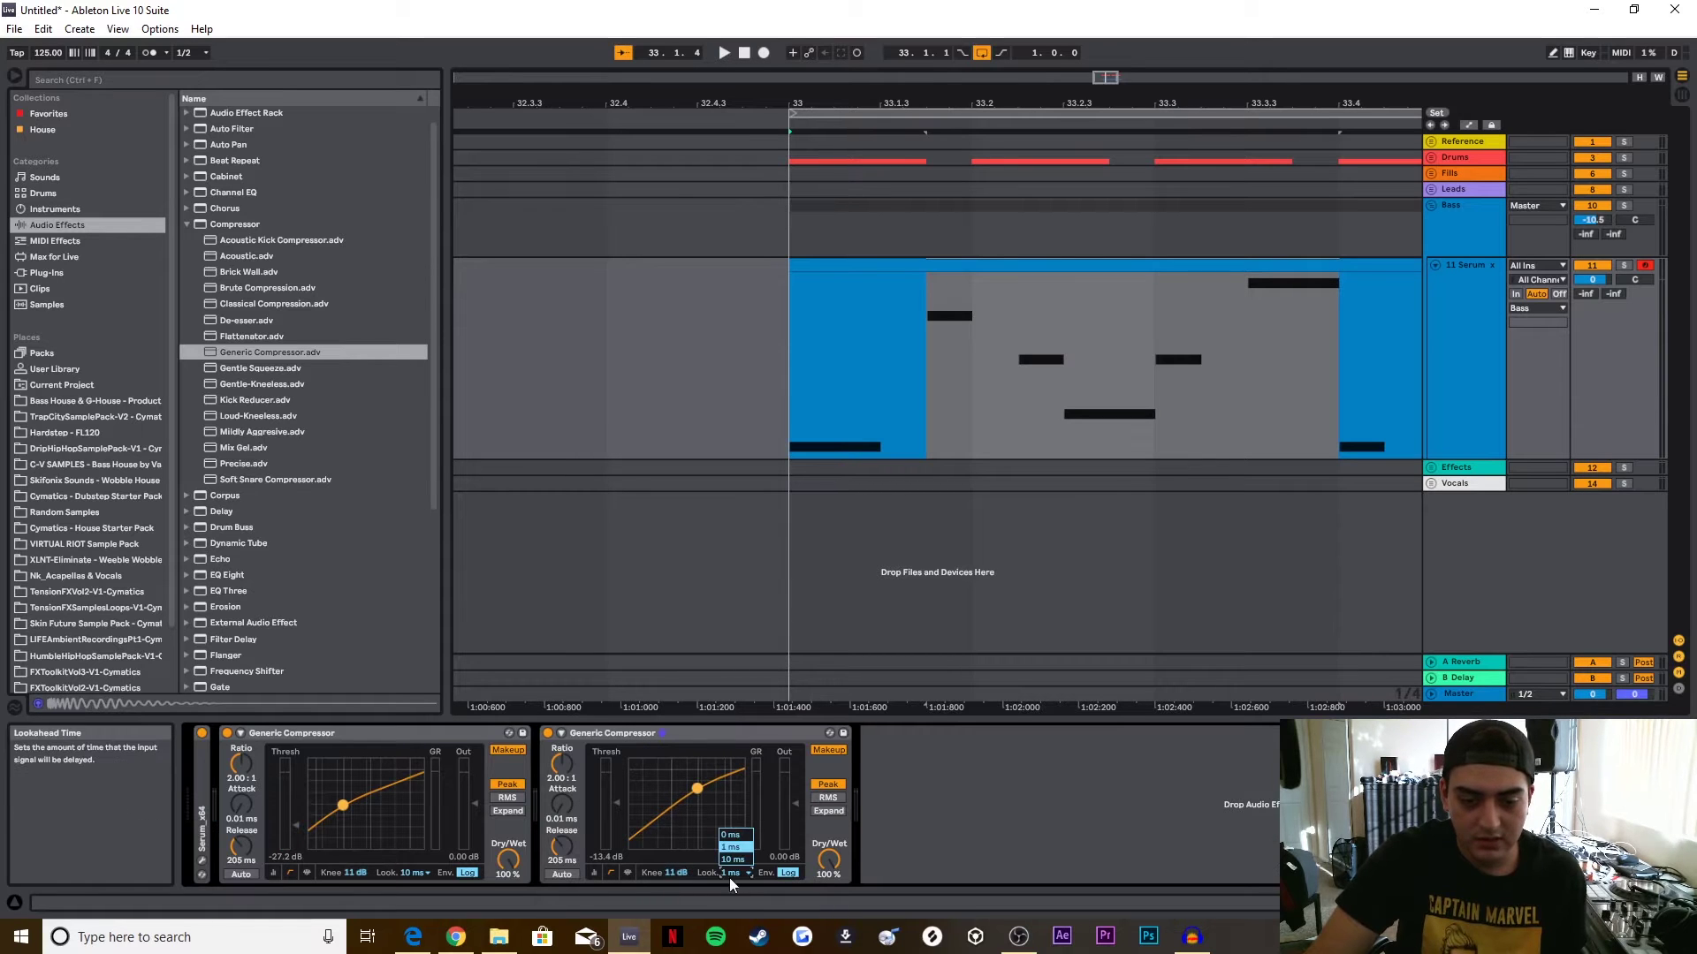
{"action": "left_click", "coordinate": [727, 857]}
Step: Play the loop and check the Serum track's output level in the Session View mixer, then return to the arrangement
{"action": "key", "text": "space"}
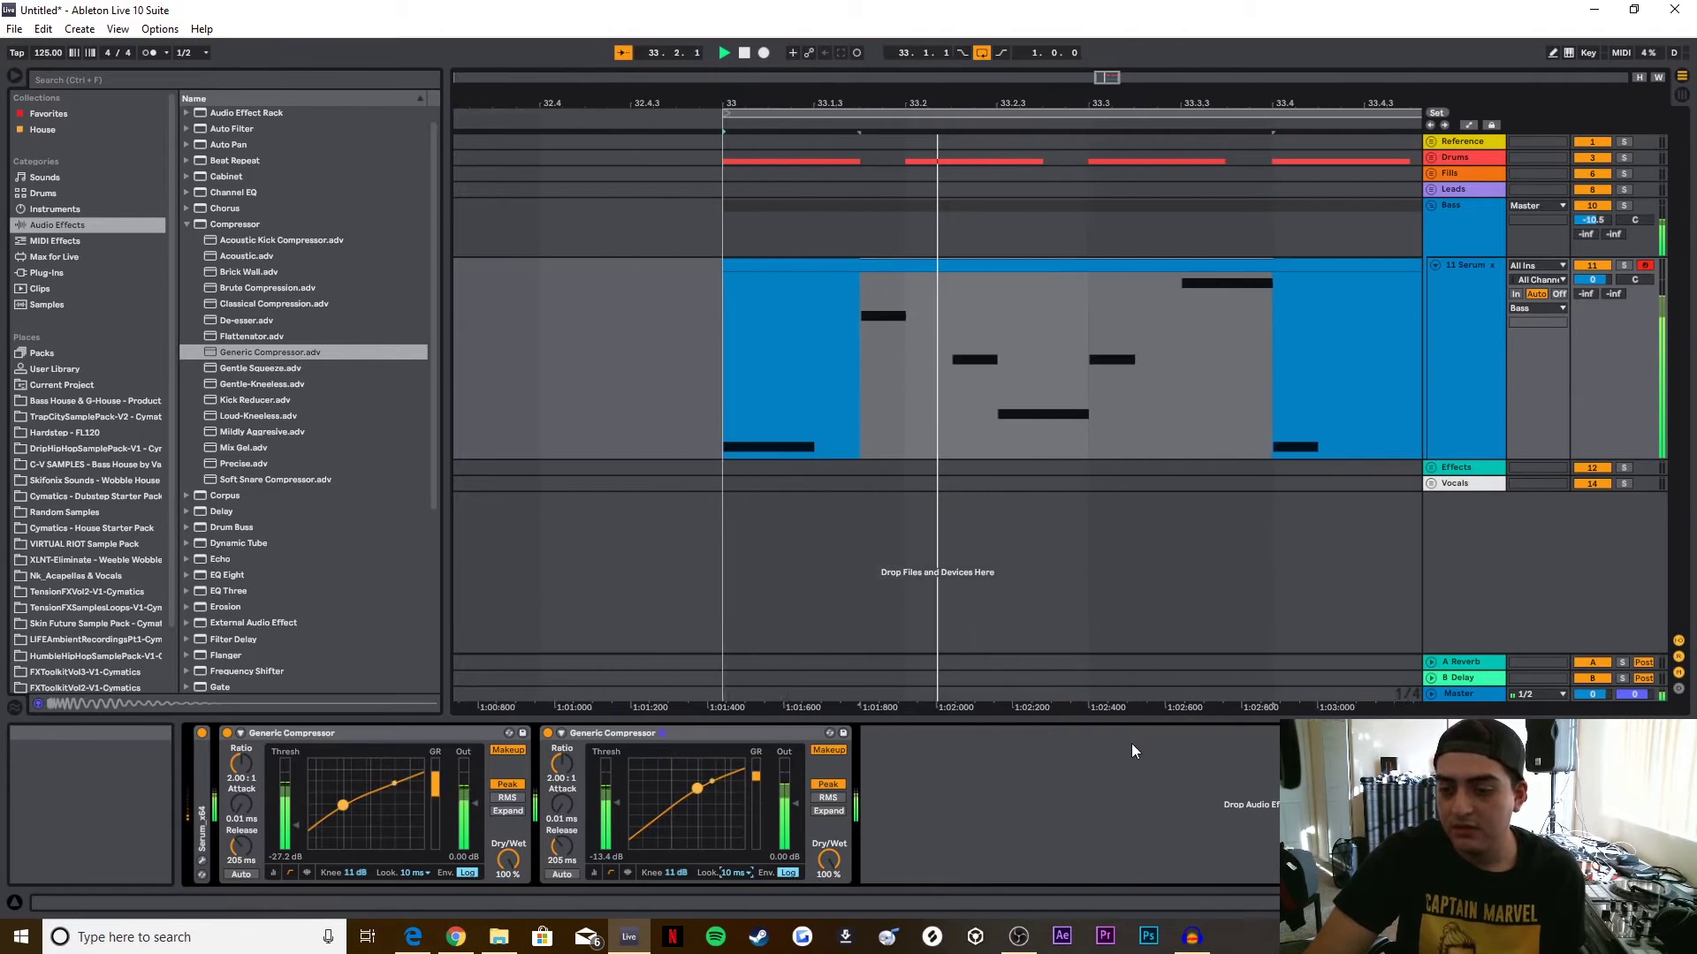
{"action": "key", "text": "Tab"}
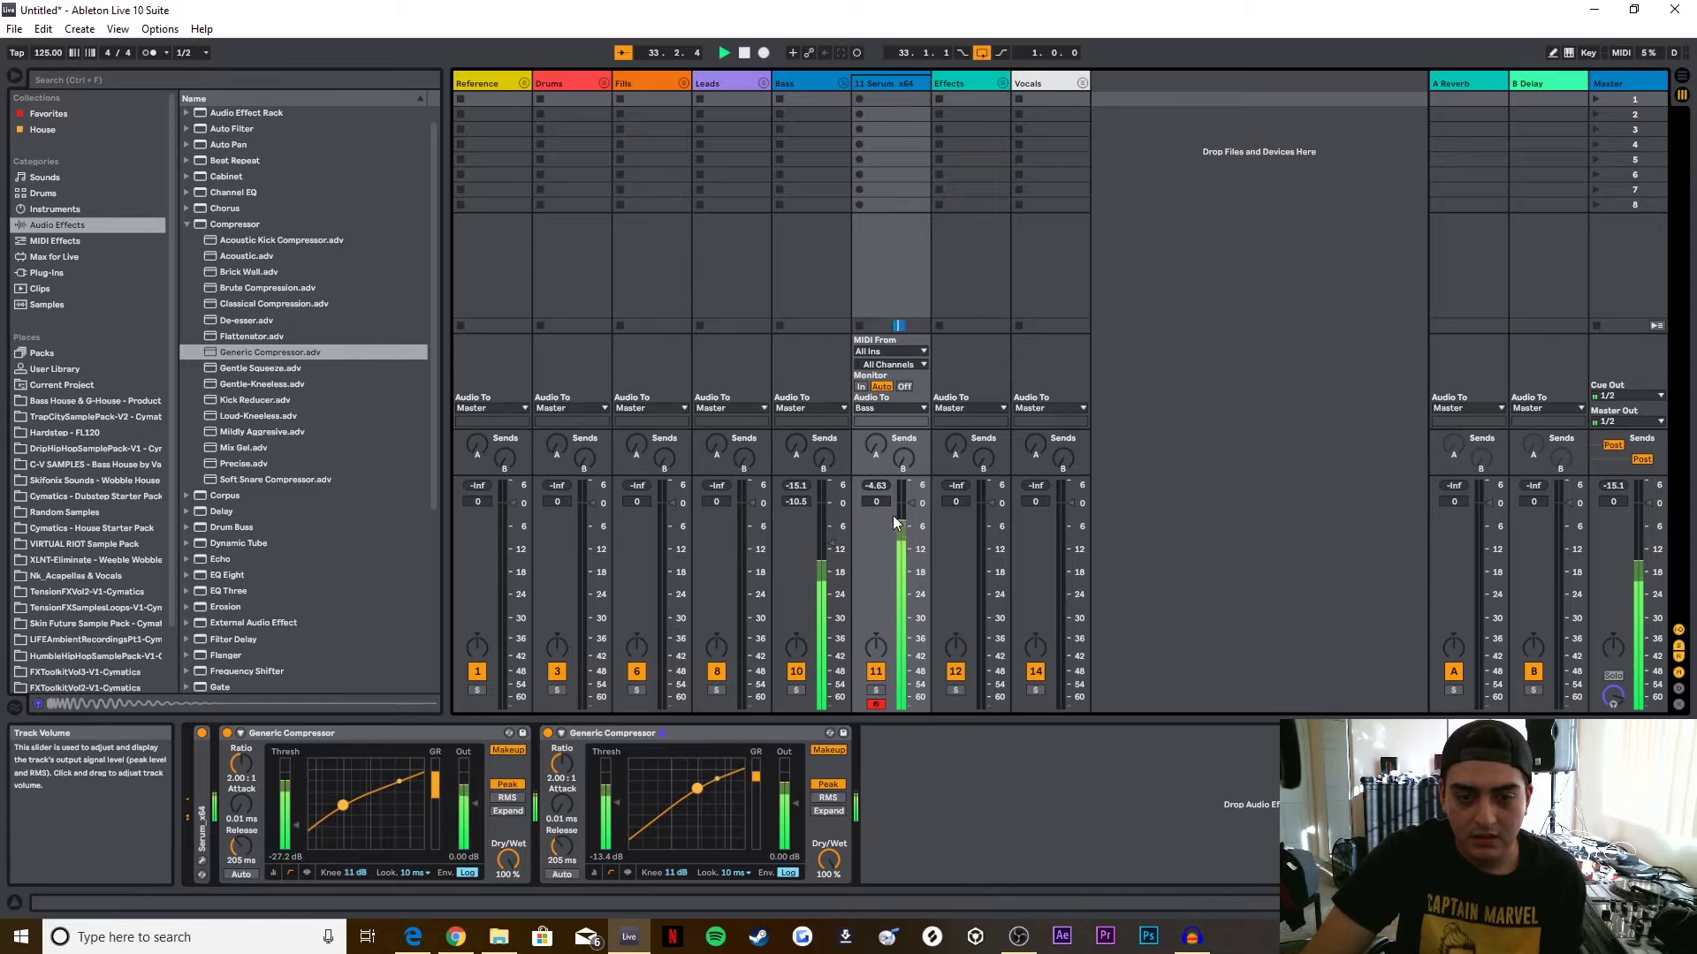
{"action": "key", "text": "space"}
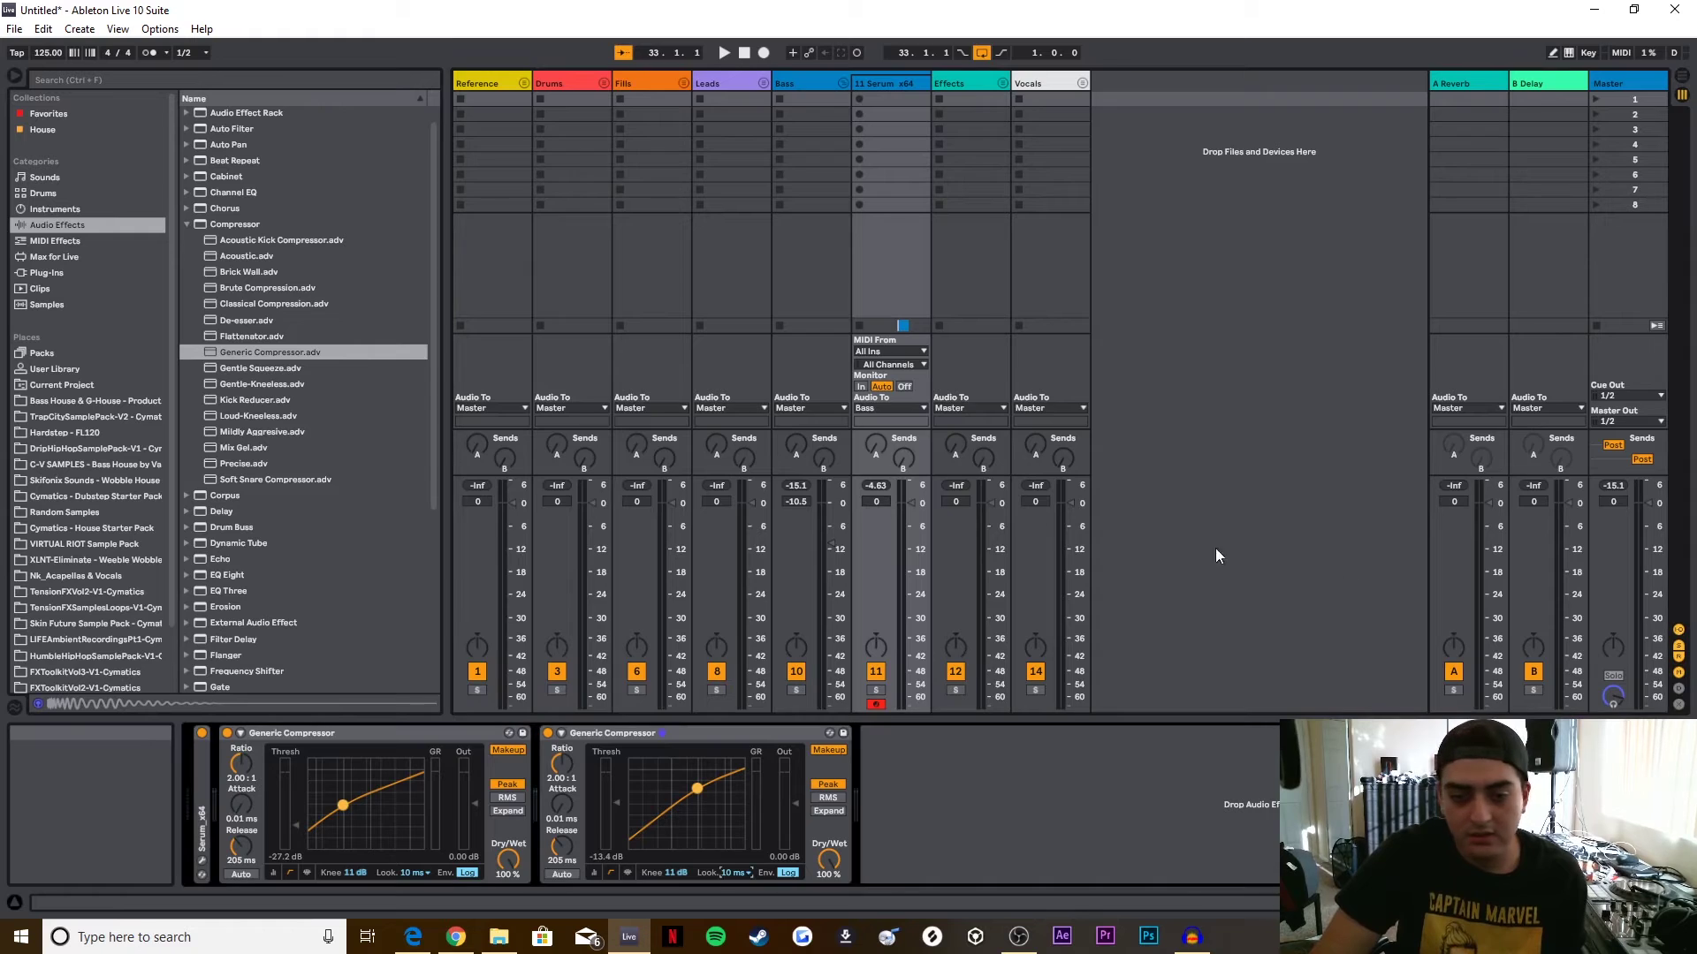
{"action": "key", "text": "Tab"}
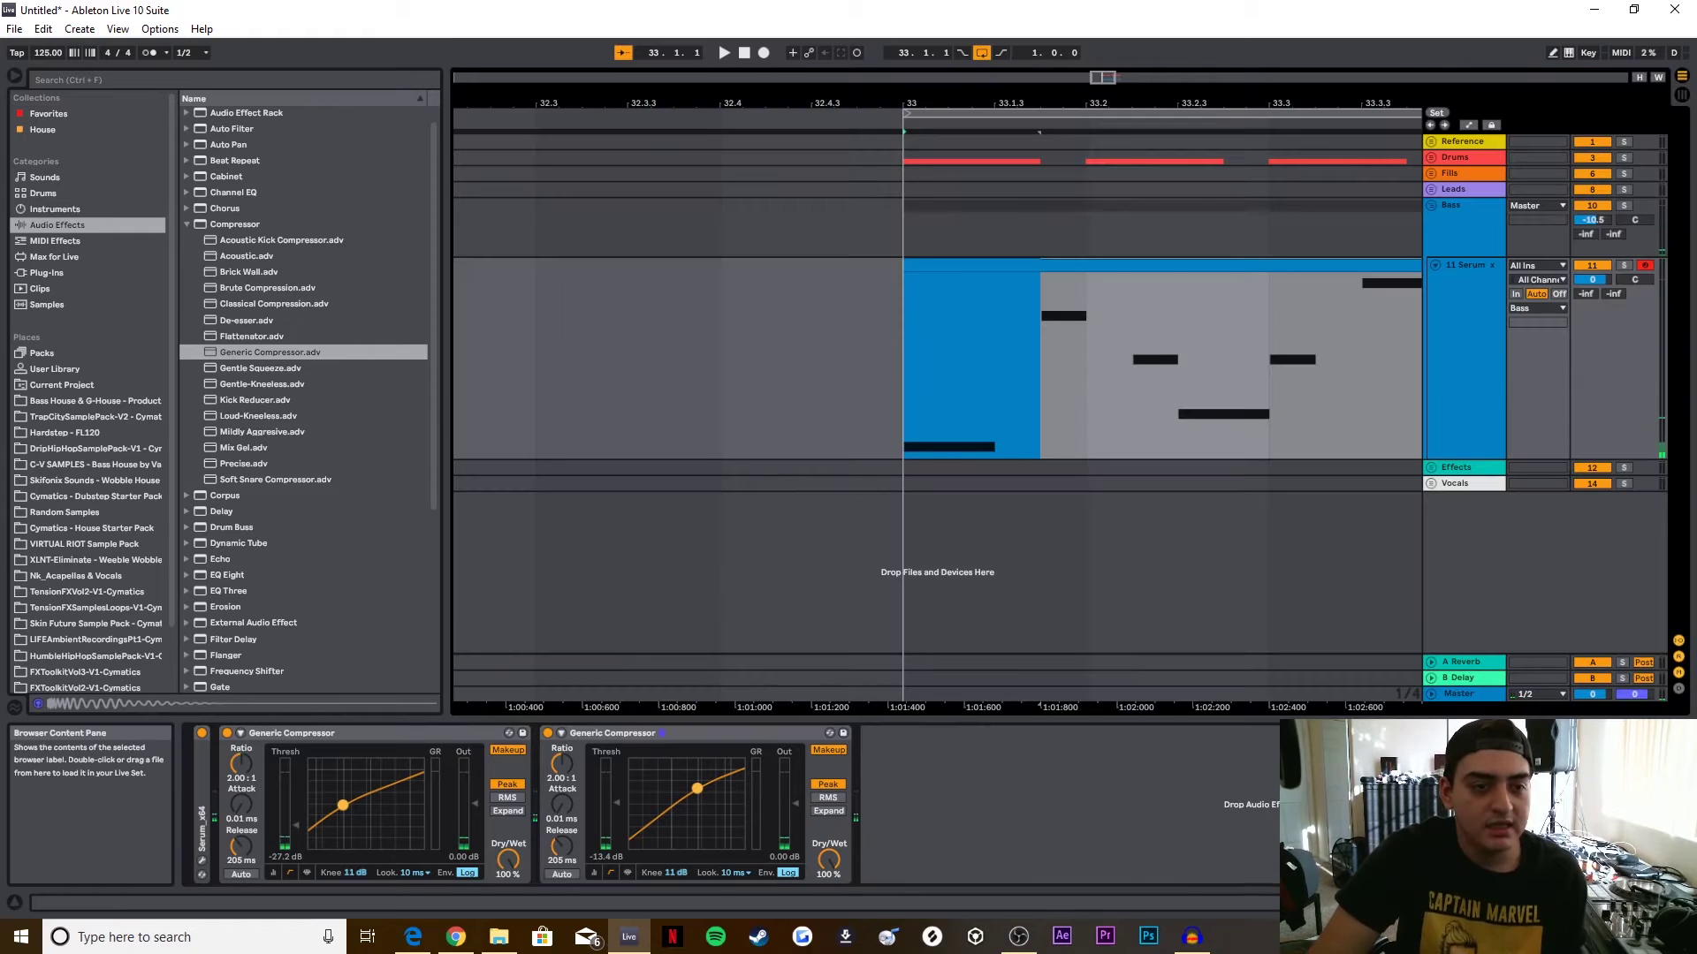
Step: Add the Saturator preset A Bit Warmer after the second compressor and audition the loop
{"action": "left_click", "coordinate": [188, 223]}
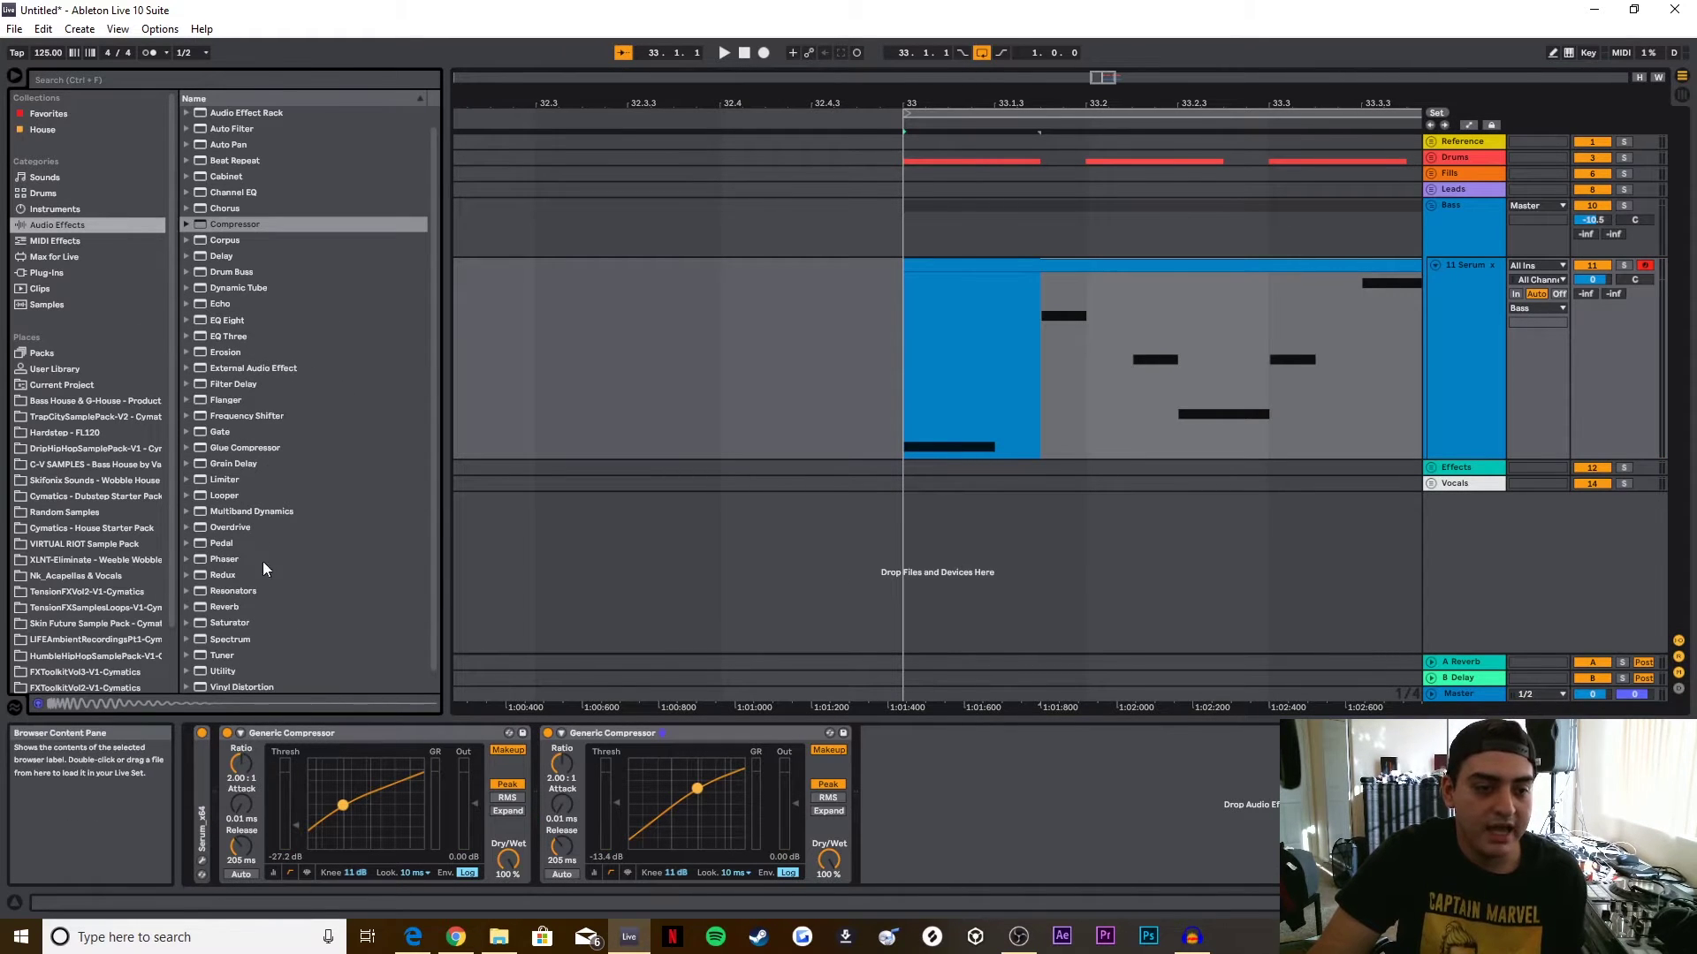
{"action": "double_click", "coordinate": [205, 622]}
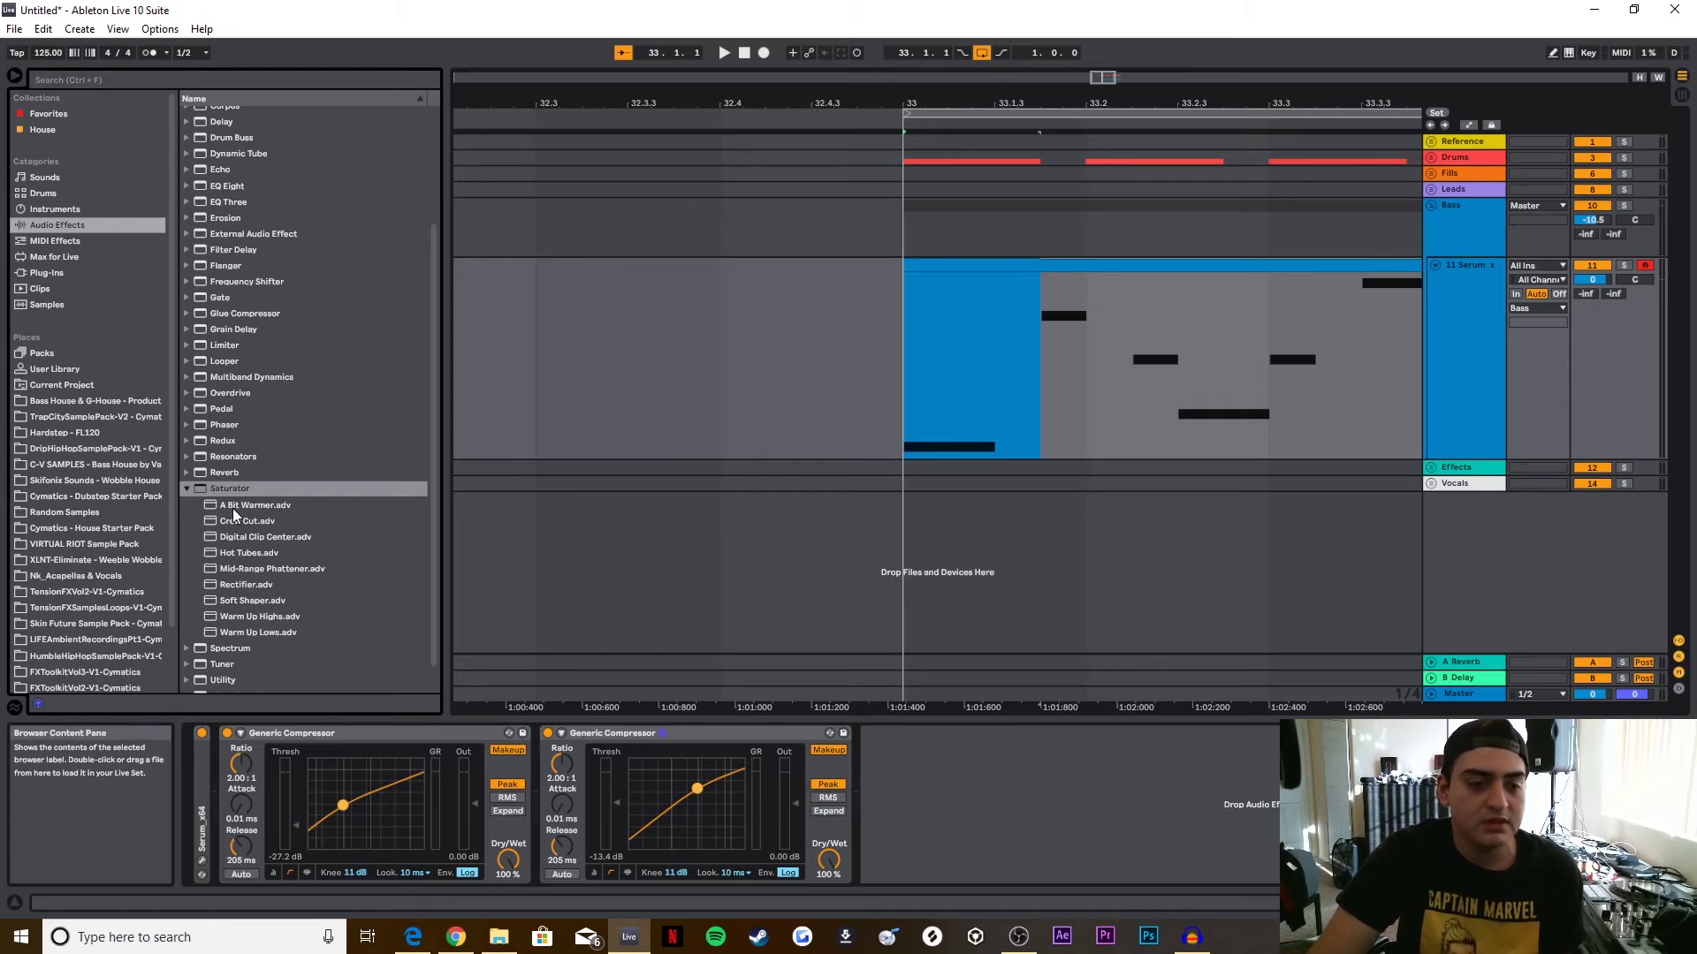
{"action": "left_click_drag", "start_coordinate": [231, 507], "coordinate": [875, 767]}
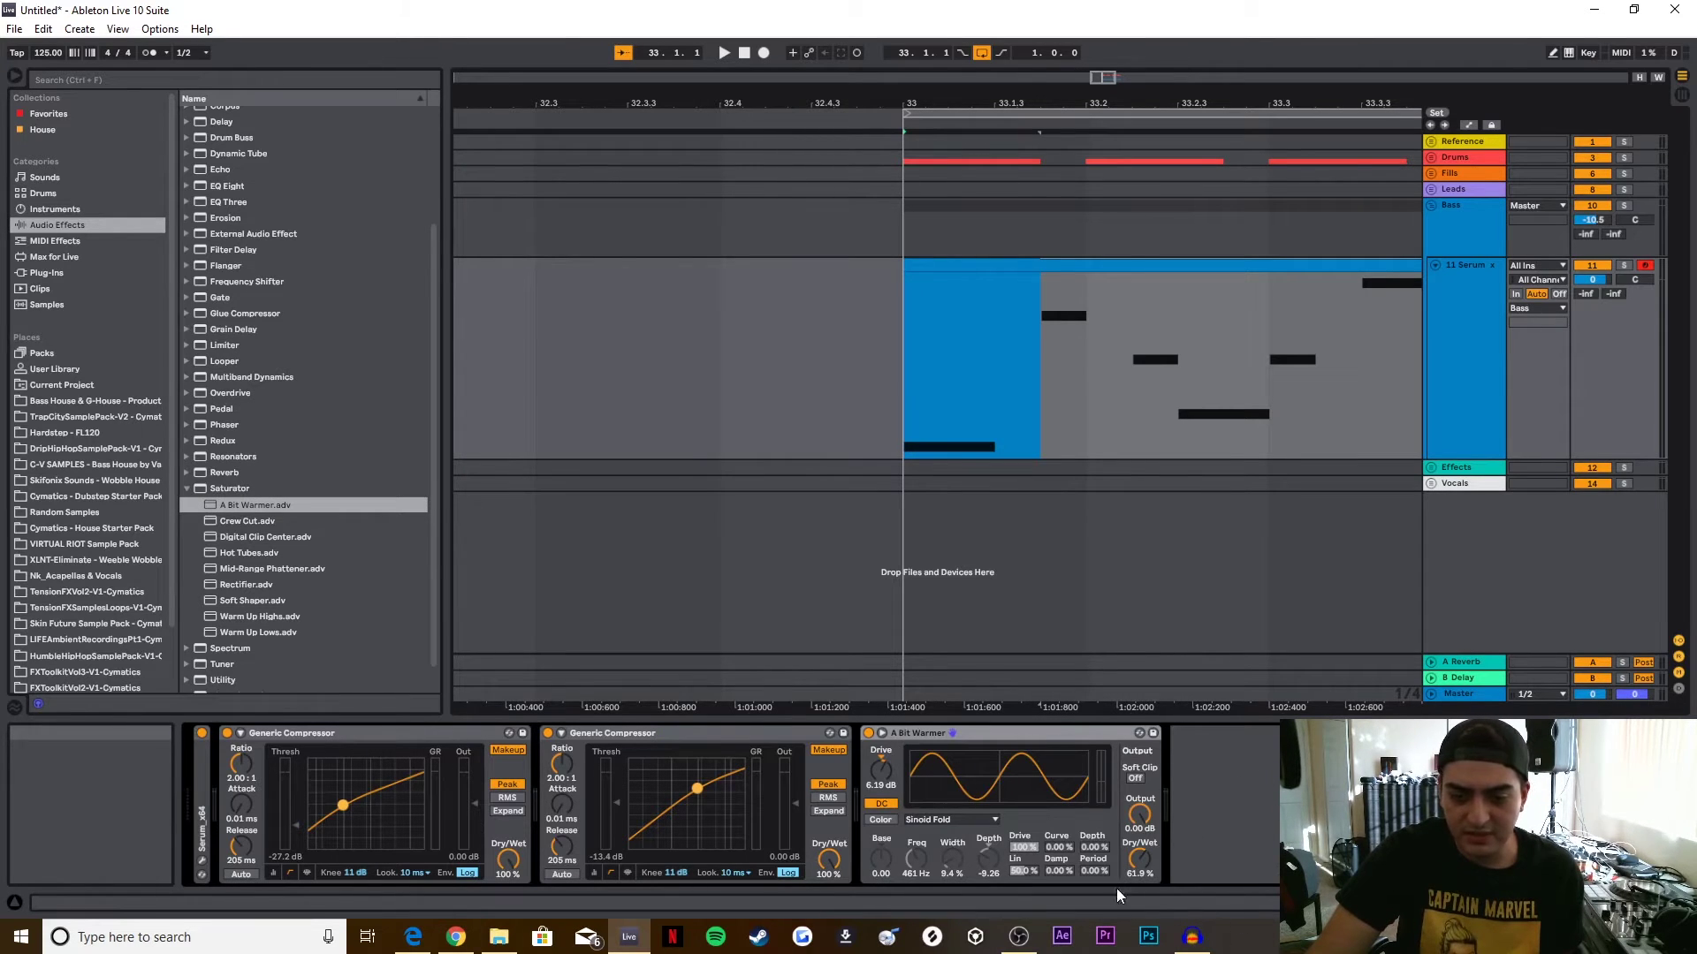
{"action": "key", "text": "space"}
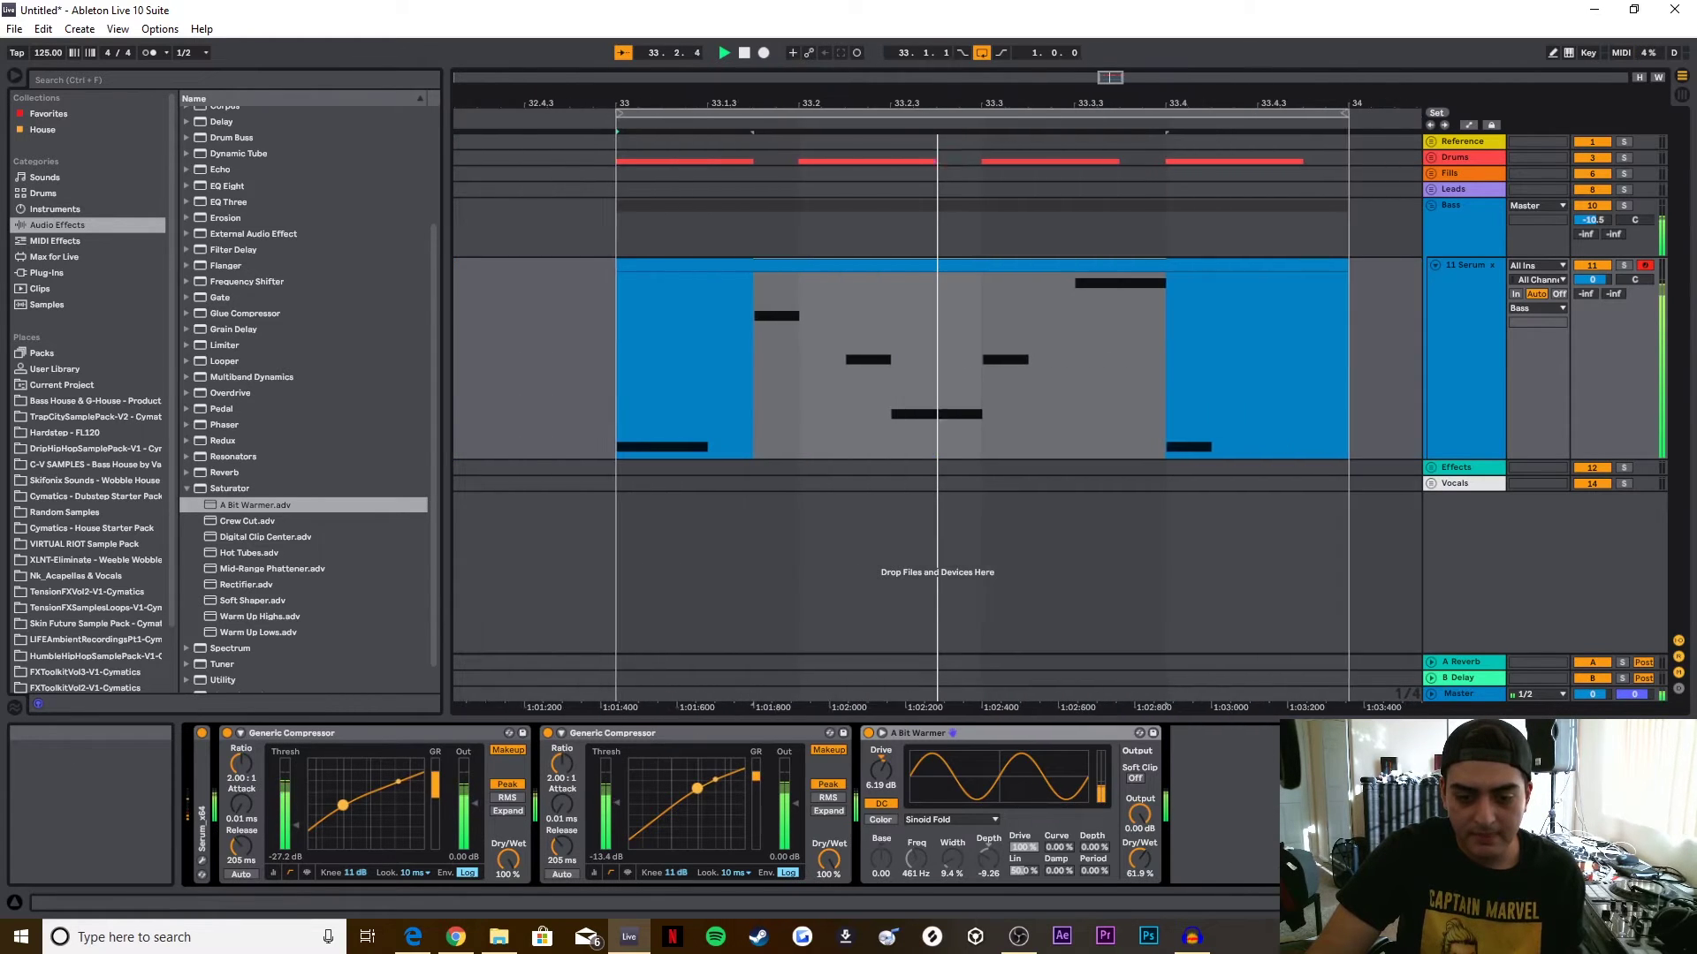
{"action": "key", "text": "space"}
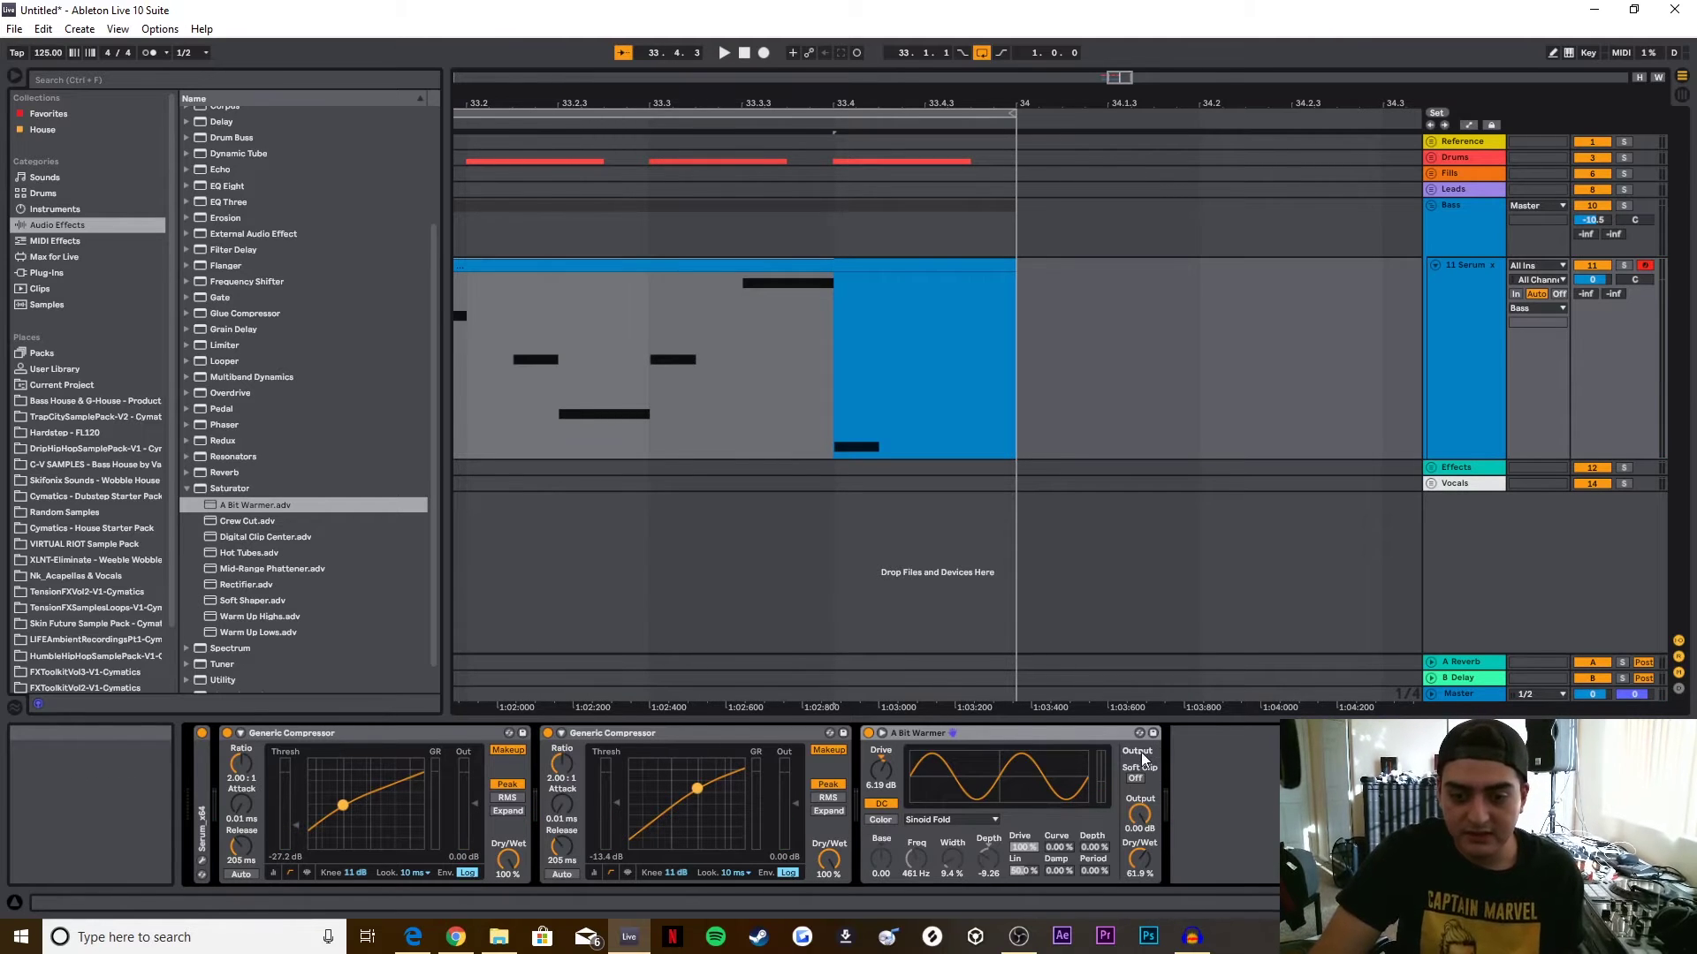
Step: Raise the first compressor's threshold to -24.0 dB while auditioning the loop with the saturator
{"action": "key", "text": "space"}
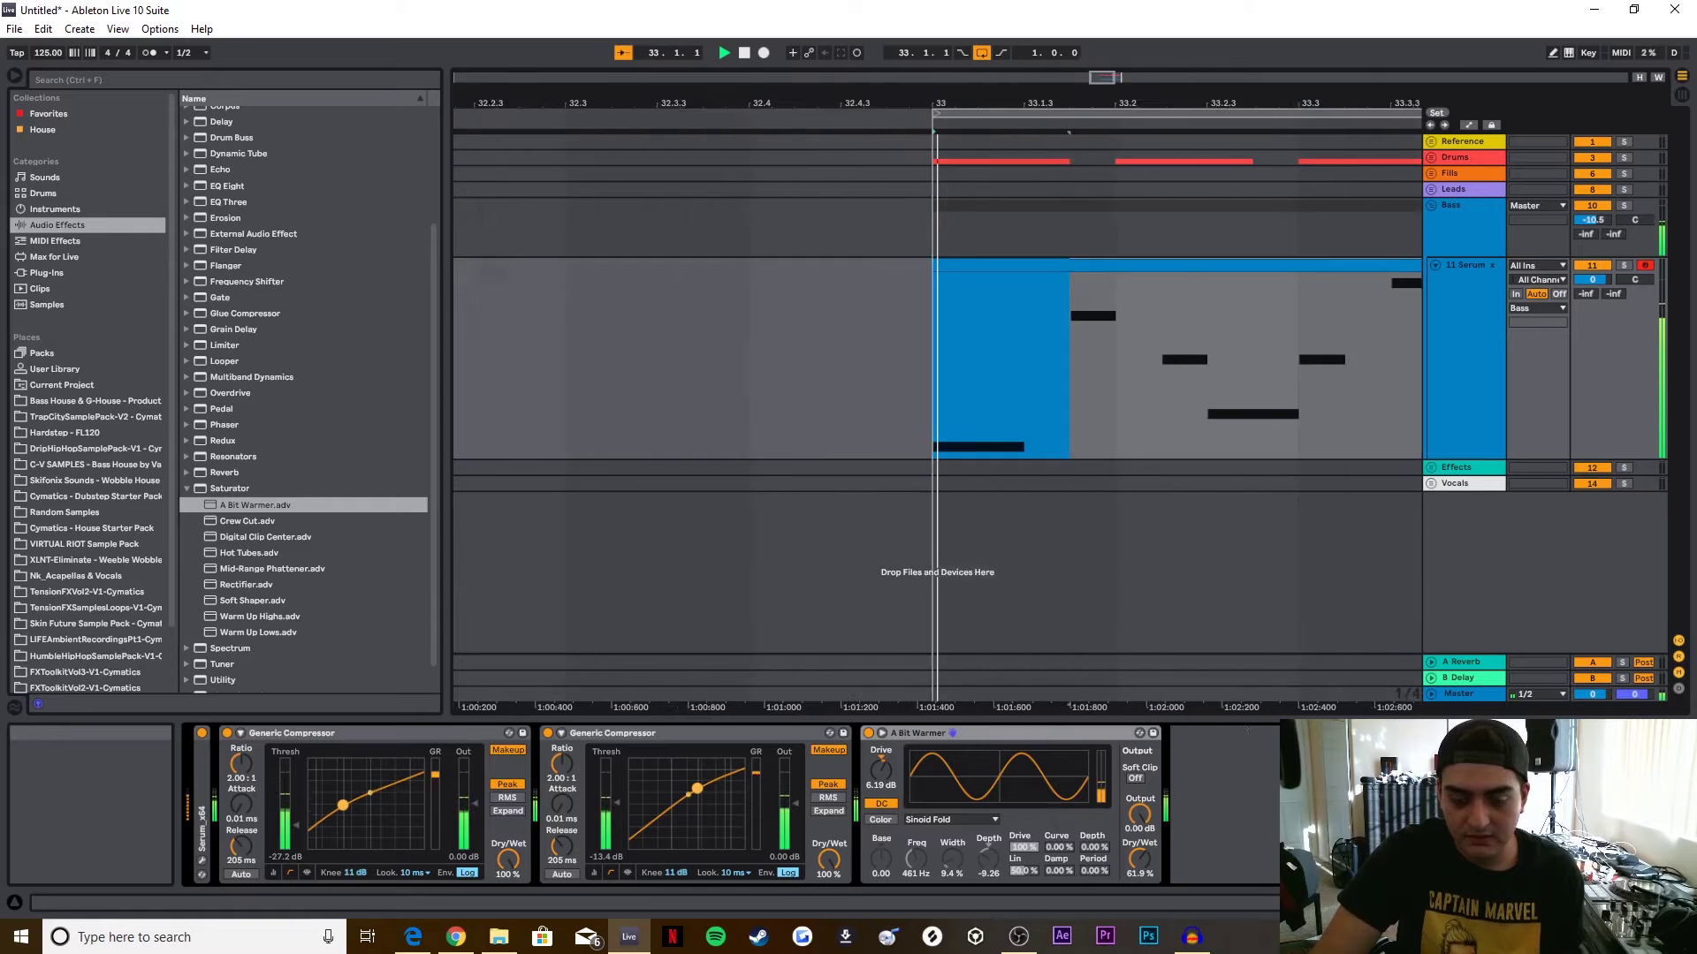
{"action": "key", "text": "space"}
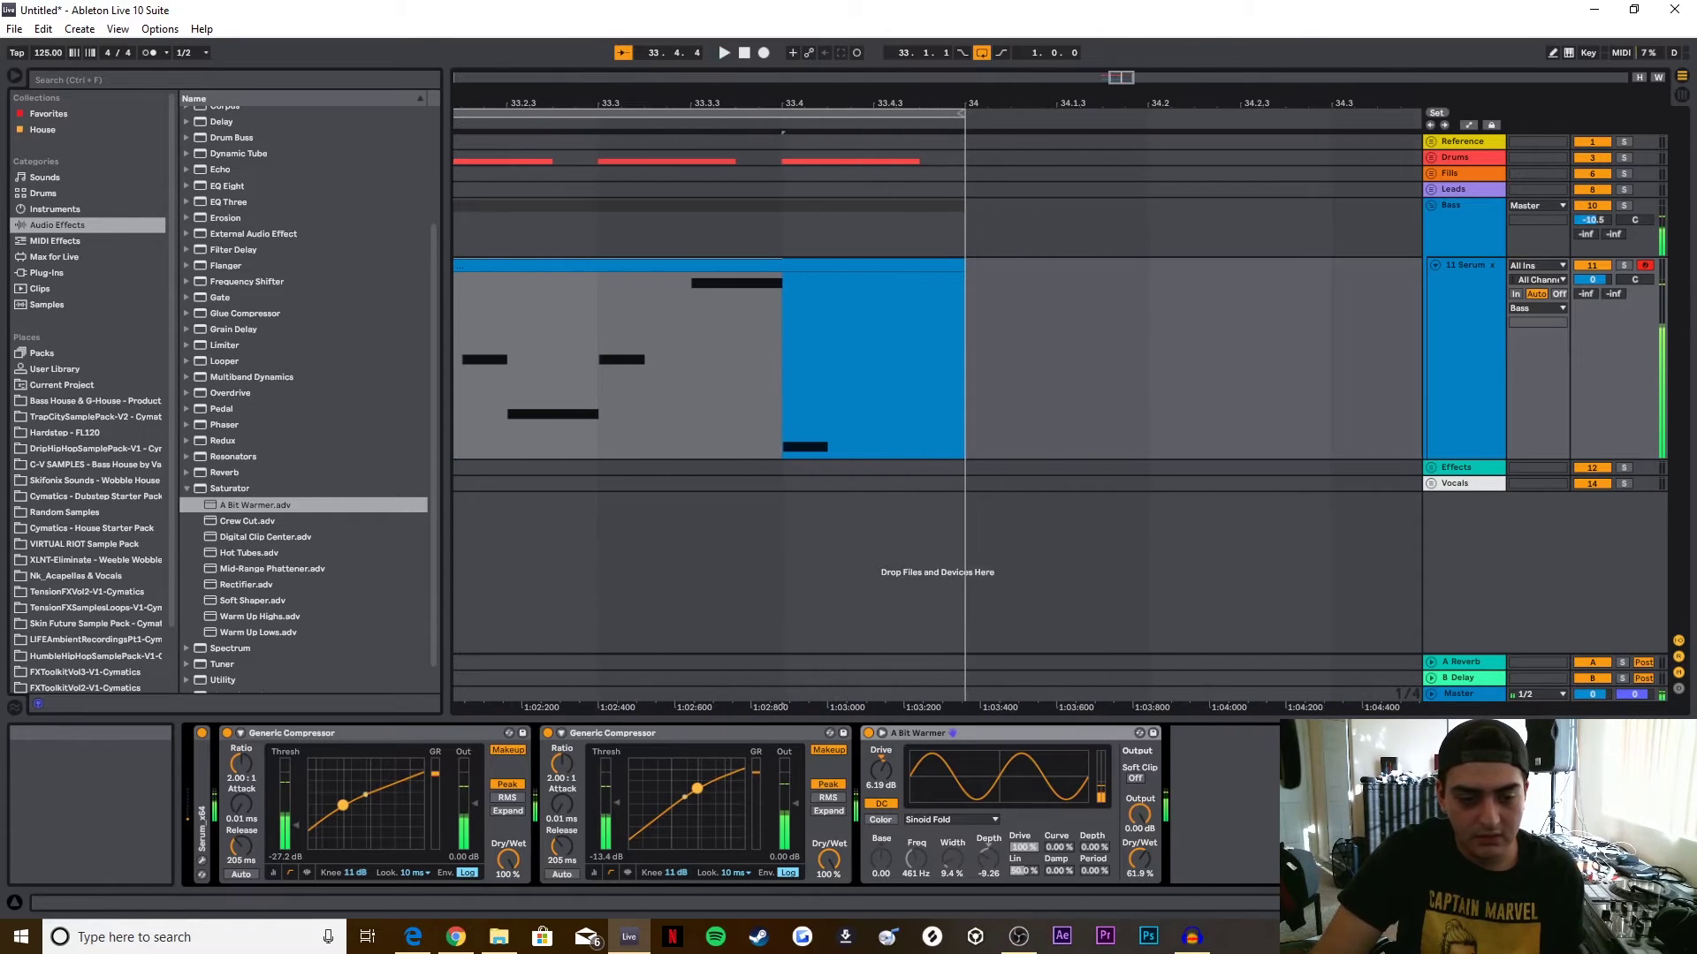
{"action": "left_click_drag", "start_coordinate": [298, 831], "coordinate": [299, 825]}
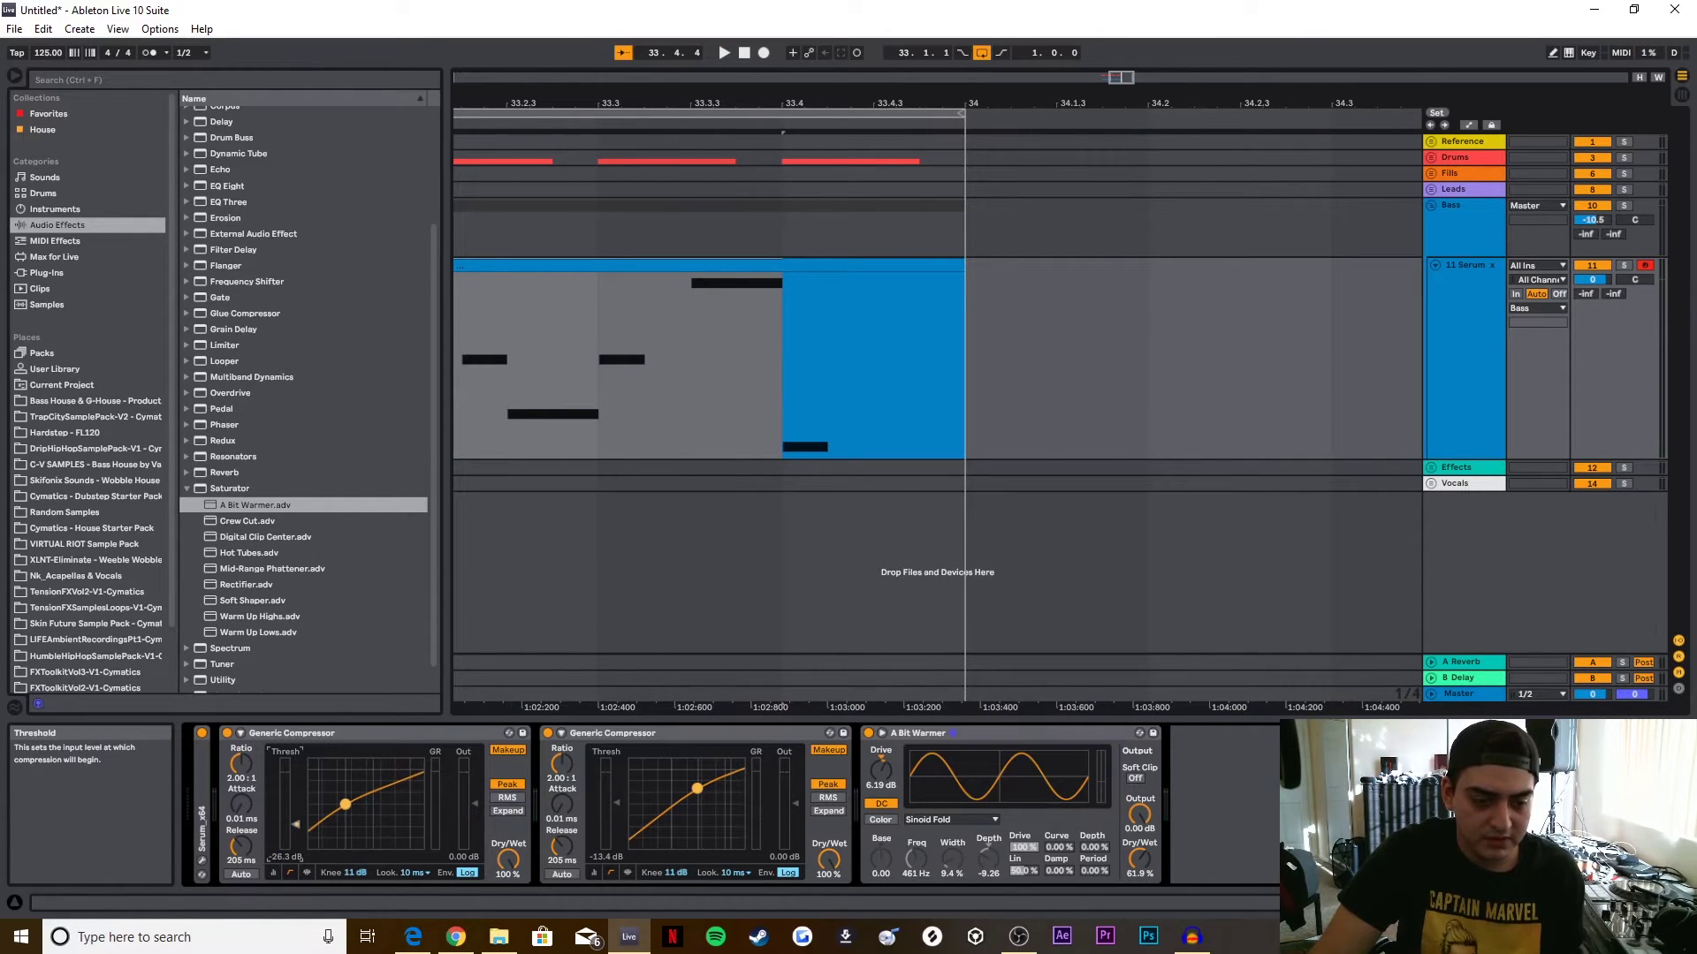
{"action": "key", "text": "space"}
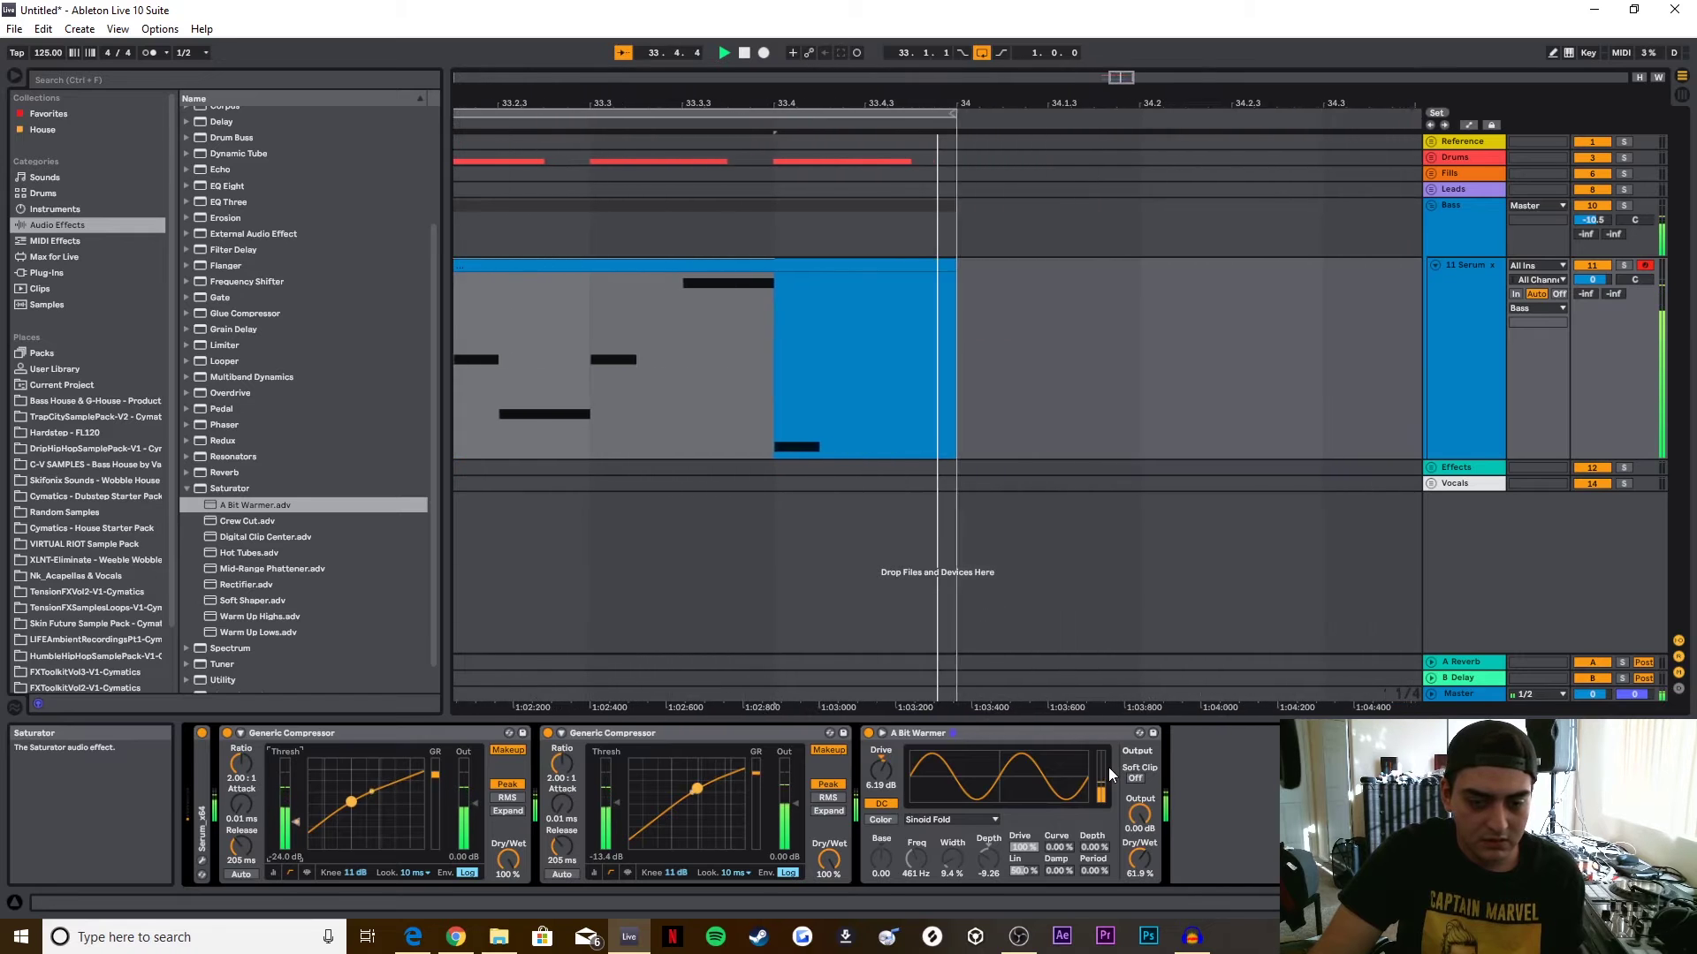
{"action": "key", "text": "space"}
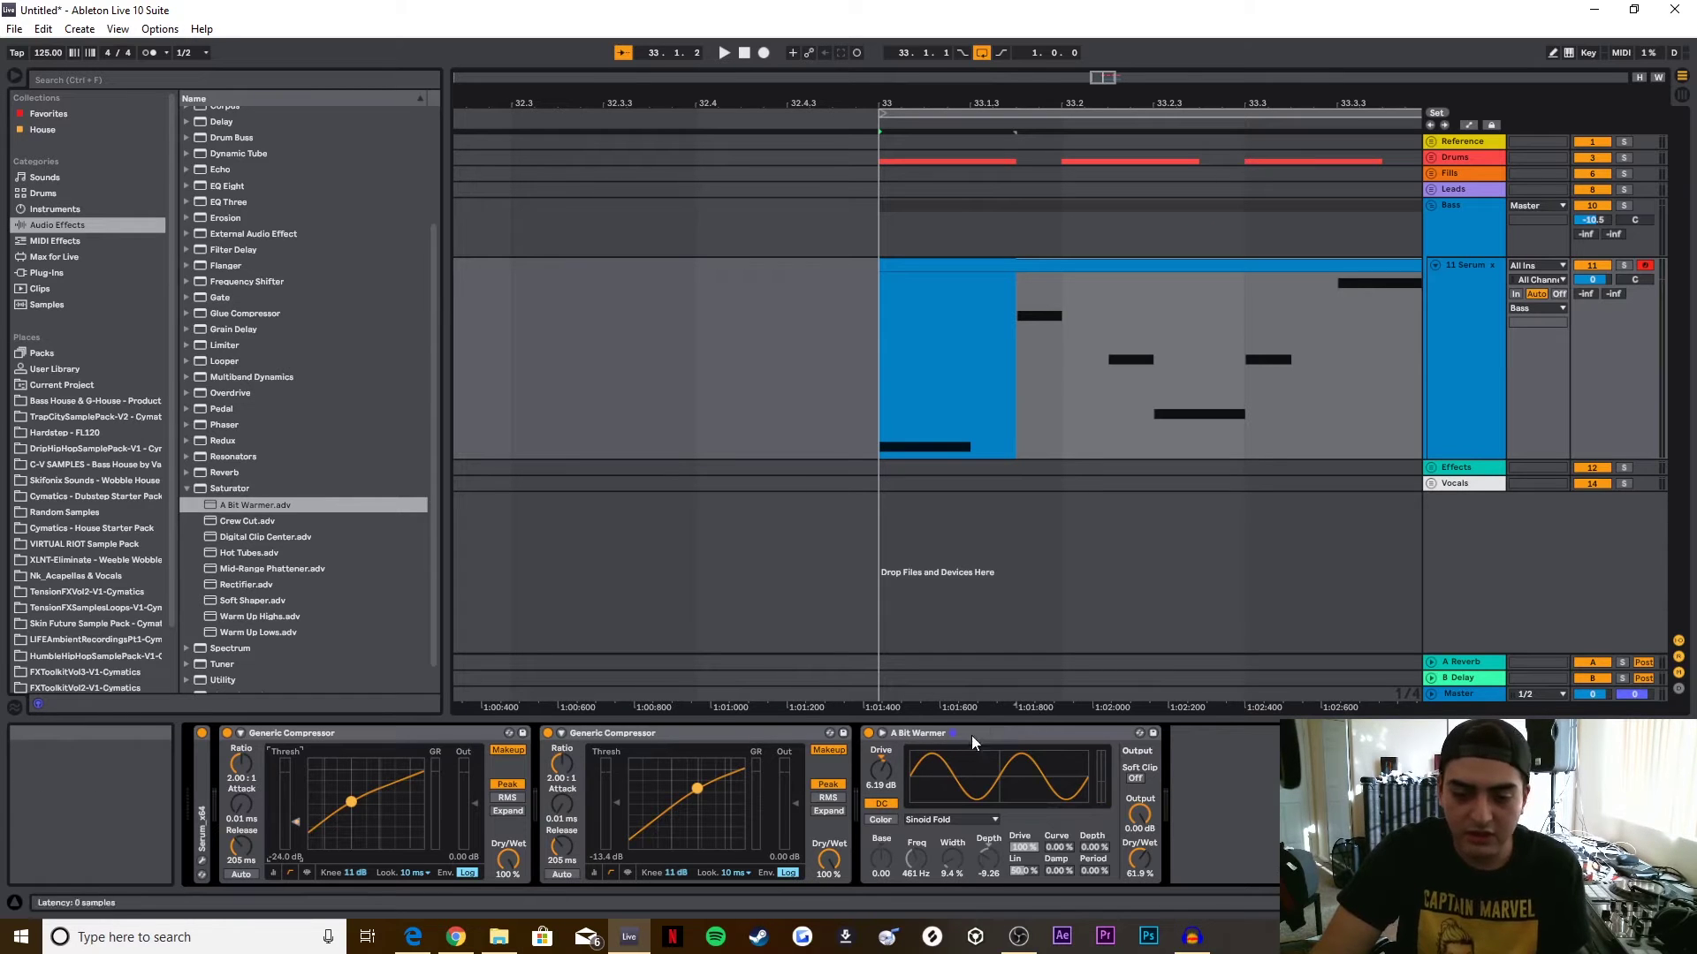
Step: Fold all devices on the Serum track and add the EQ Eight instrument preset E Bass Modern after the saturator
{"action": "double_click", "coordinate": [755, 730], "text": "alt"}
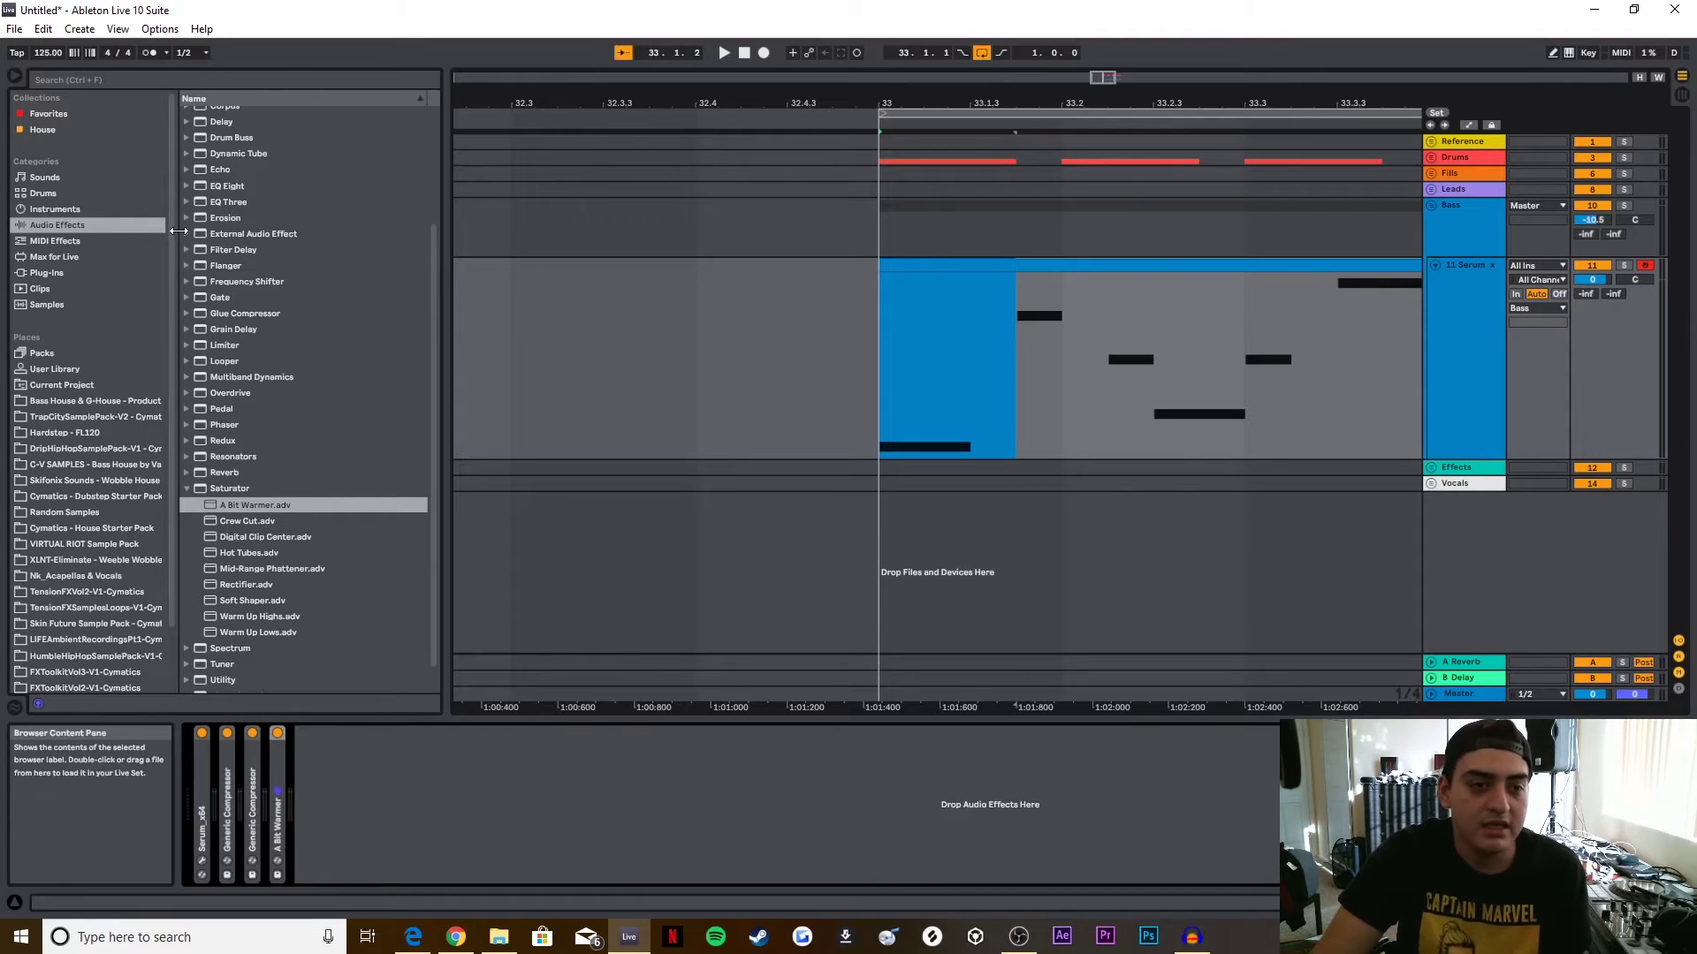
{"action": "left_click", "coordinate": [228, 186]}
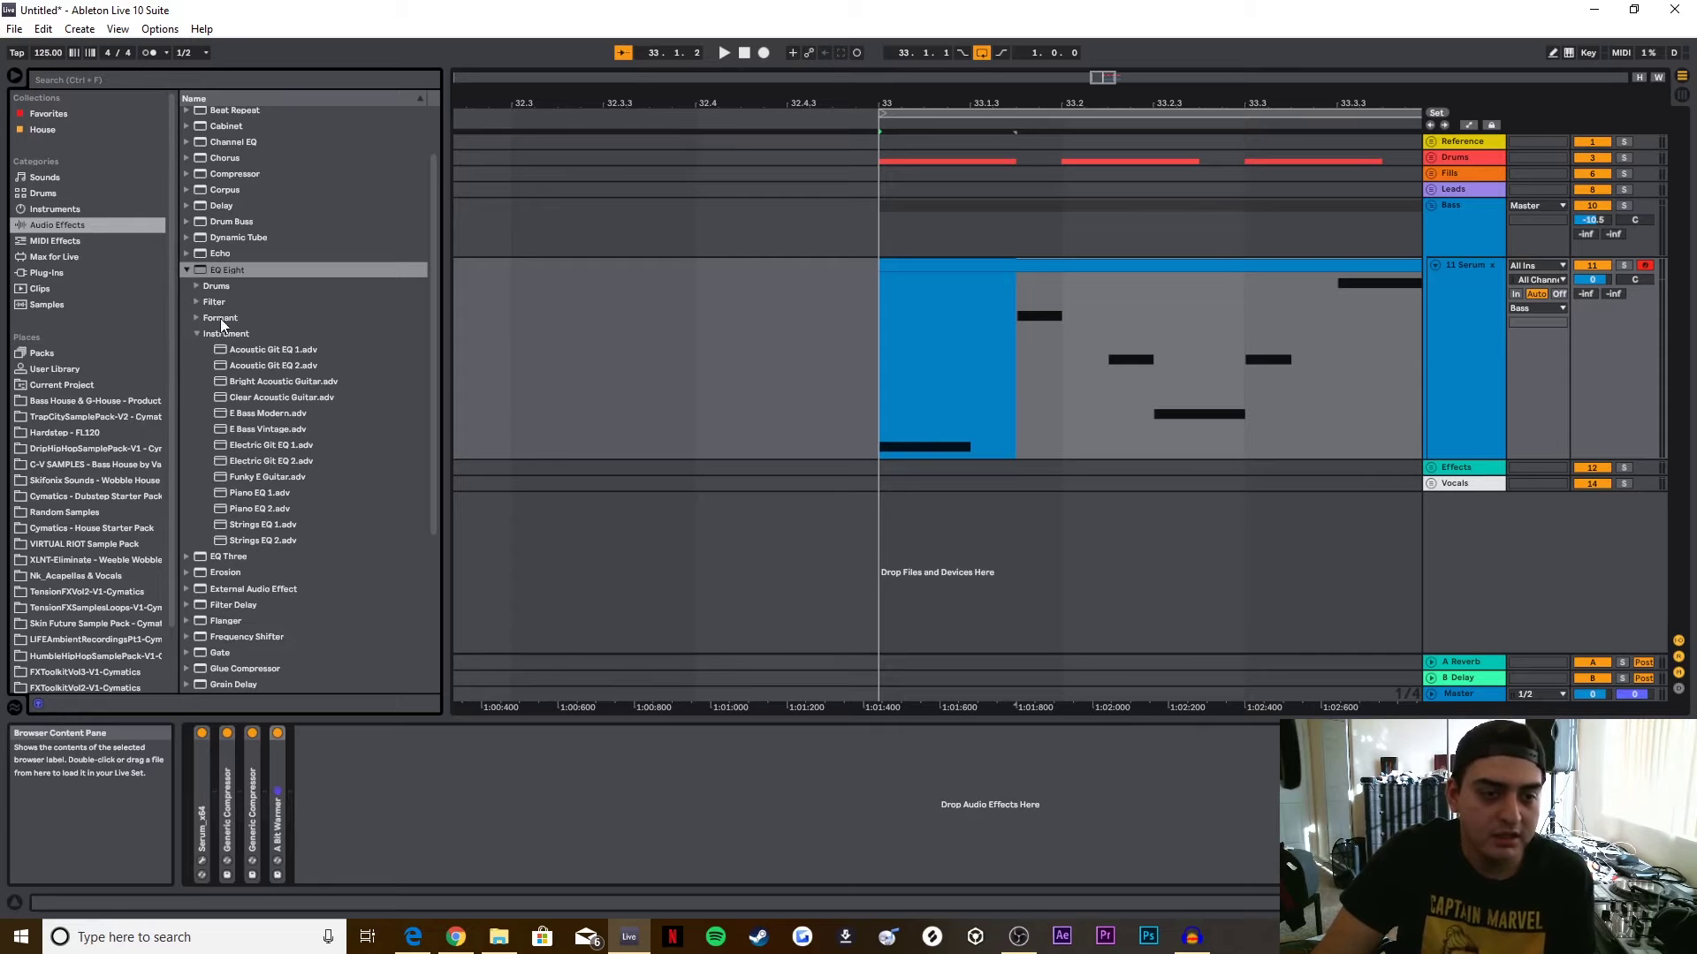
{"action": "left_click_drag", "start_coordinate": [238, 412], "coordinate": [459, 751]}
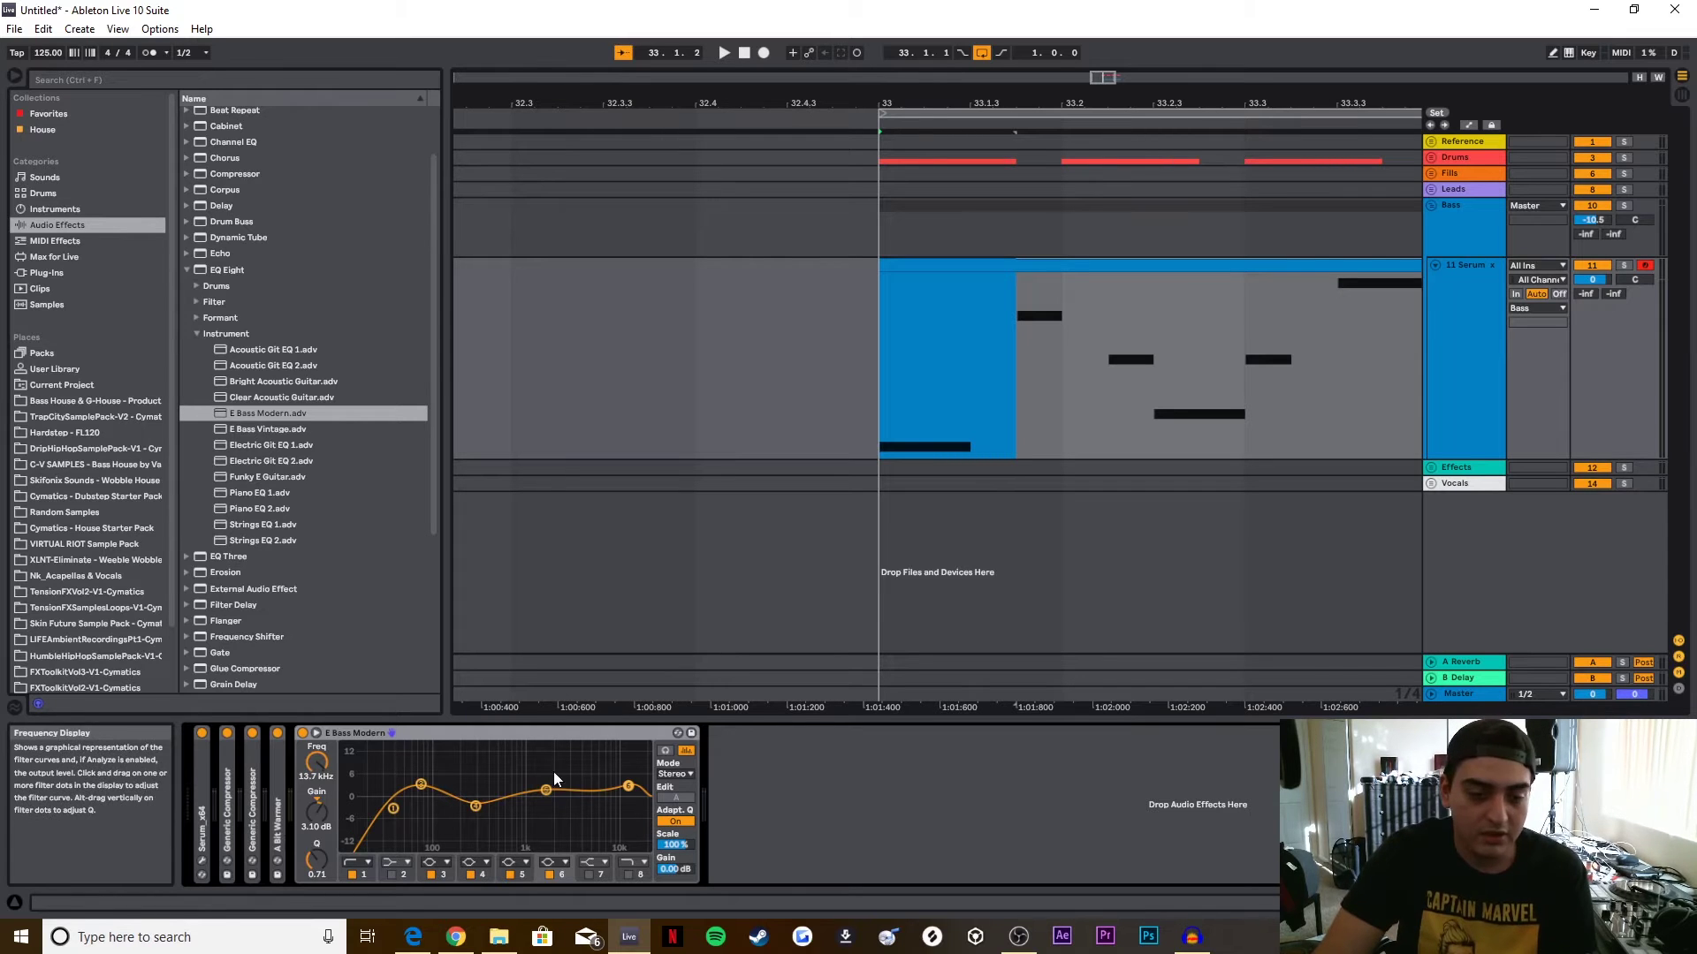
Step: Switch off filter bands 6, 5 and 4 in the E Bass Modern EQ, leaving bands 1 and 3 active
{"action": "left_click_drag", "start_coordinate": [628, 786], "coordinate": [625, 816]}
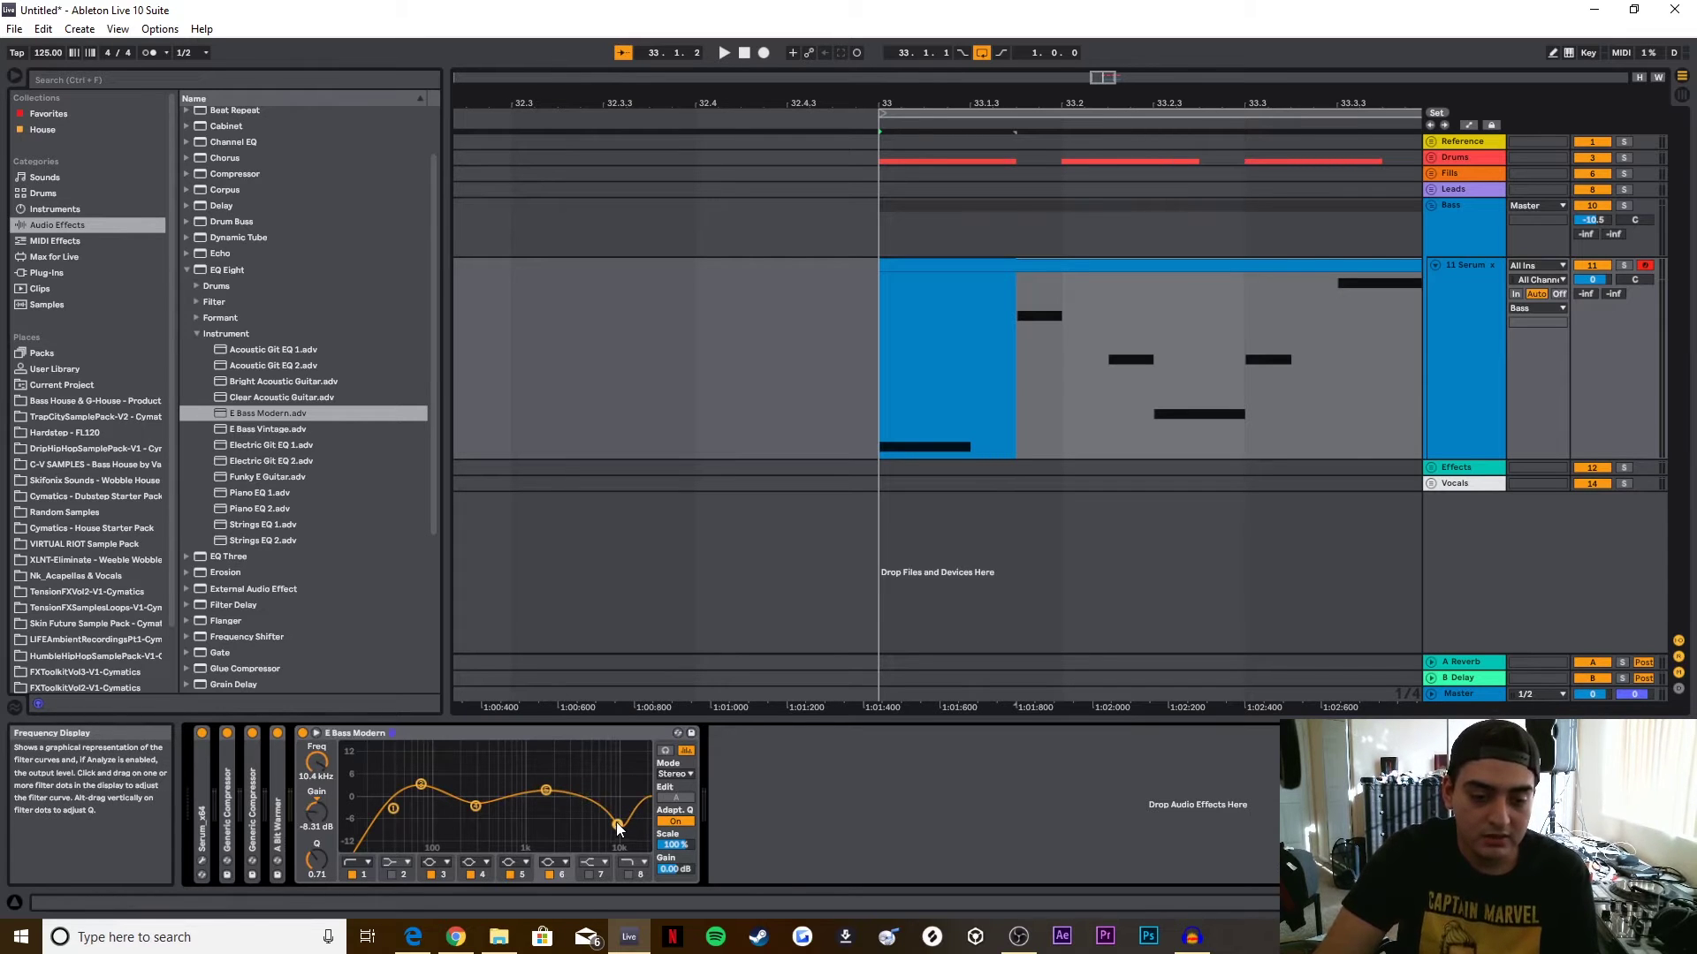
{"action": "left_click", "coordinate": [549, 874]}
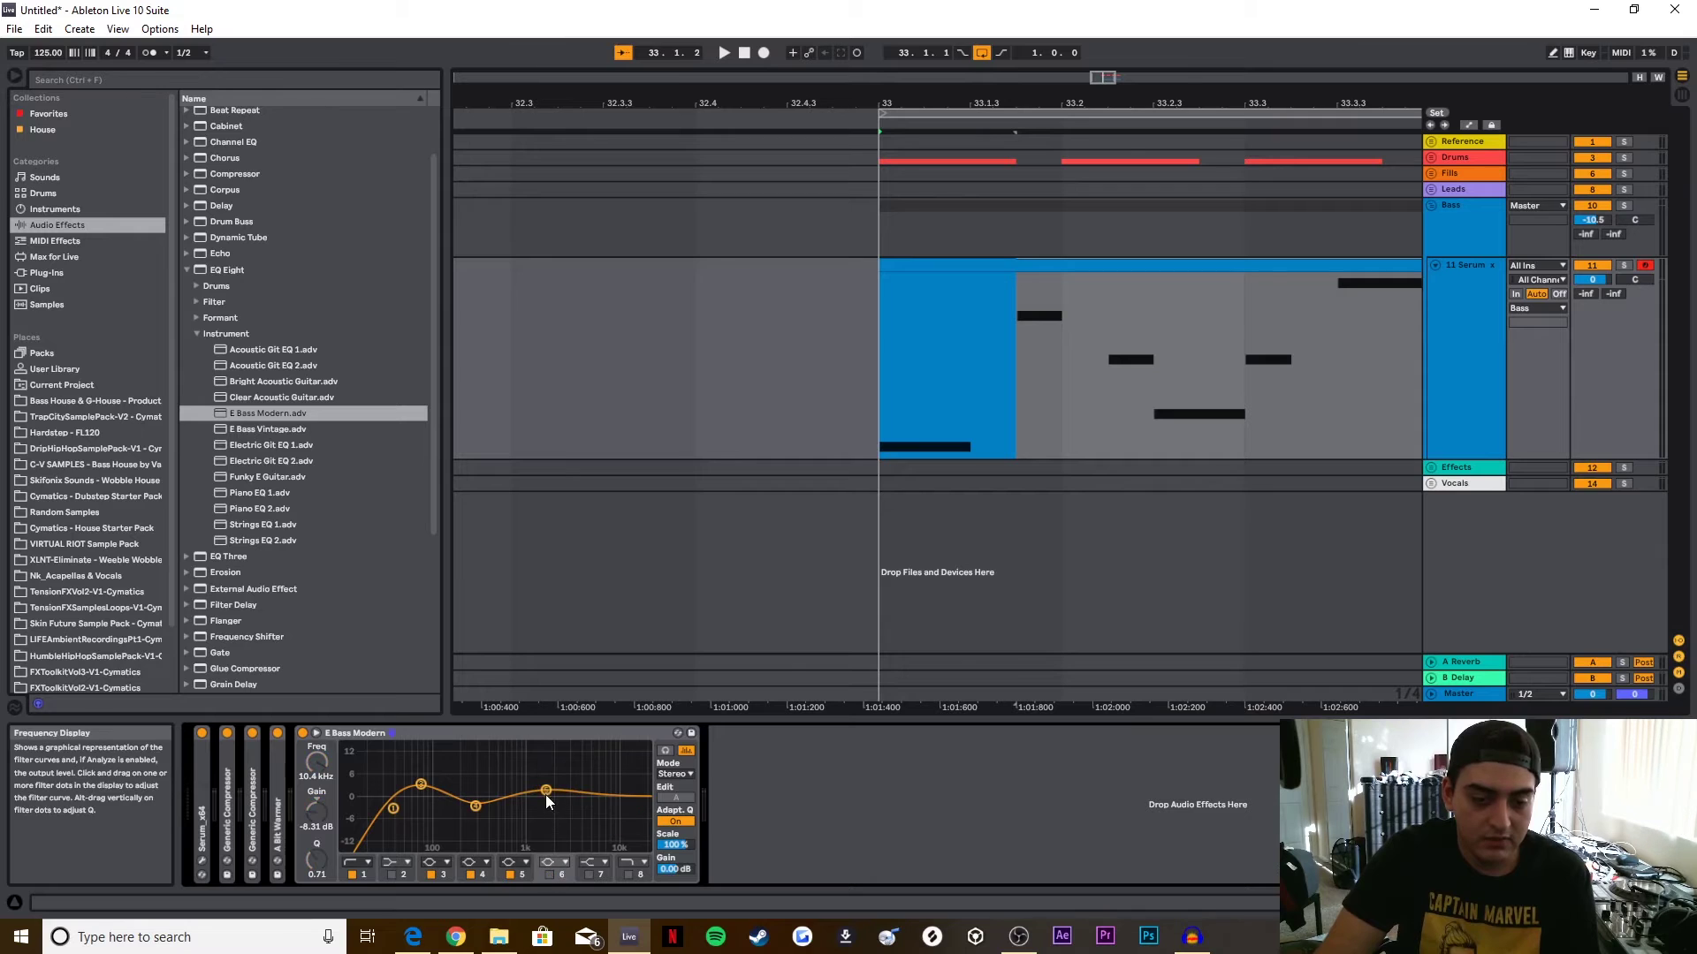
{"action": "left_click", "coordinate": [546, 791]}
{"action": "left_click", "coordinate": [510, 874]}
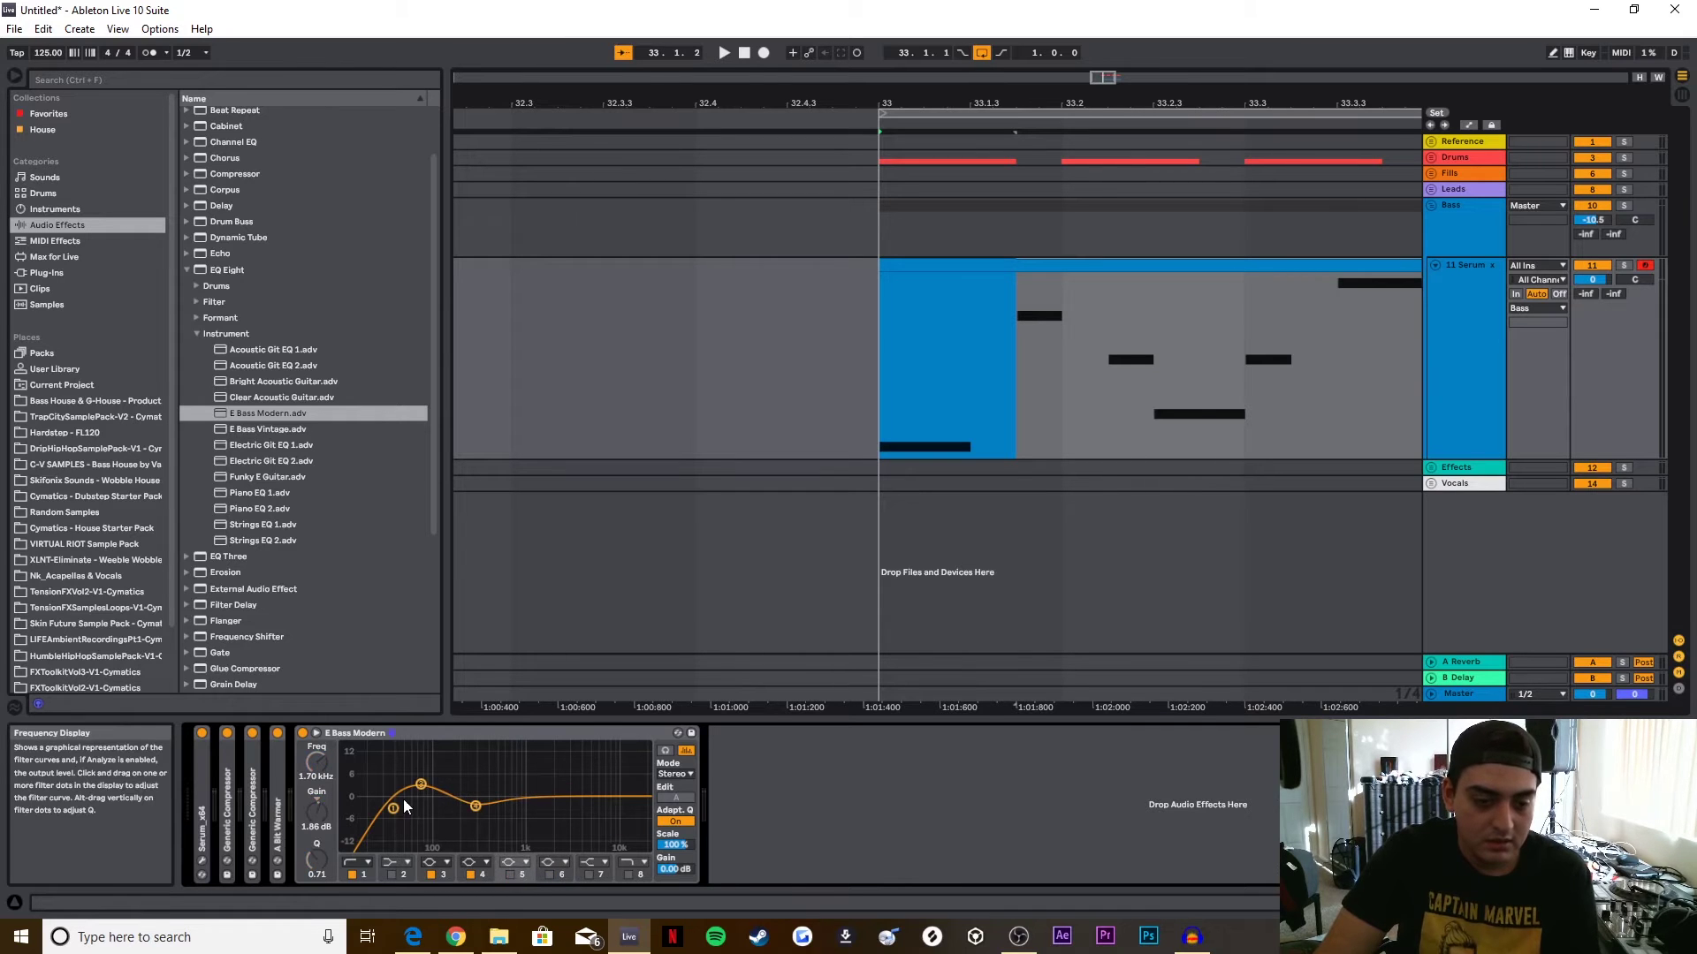
{"action": "left_click", "coordinate": [430, 862]}
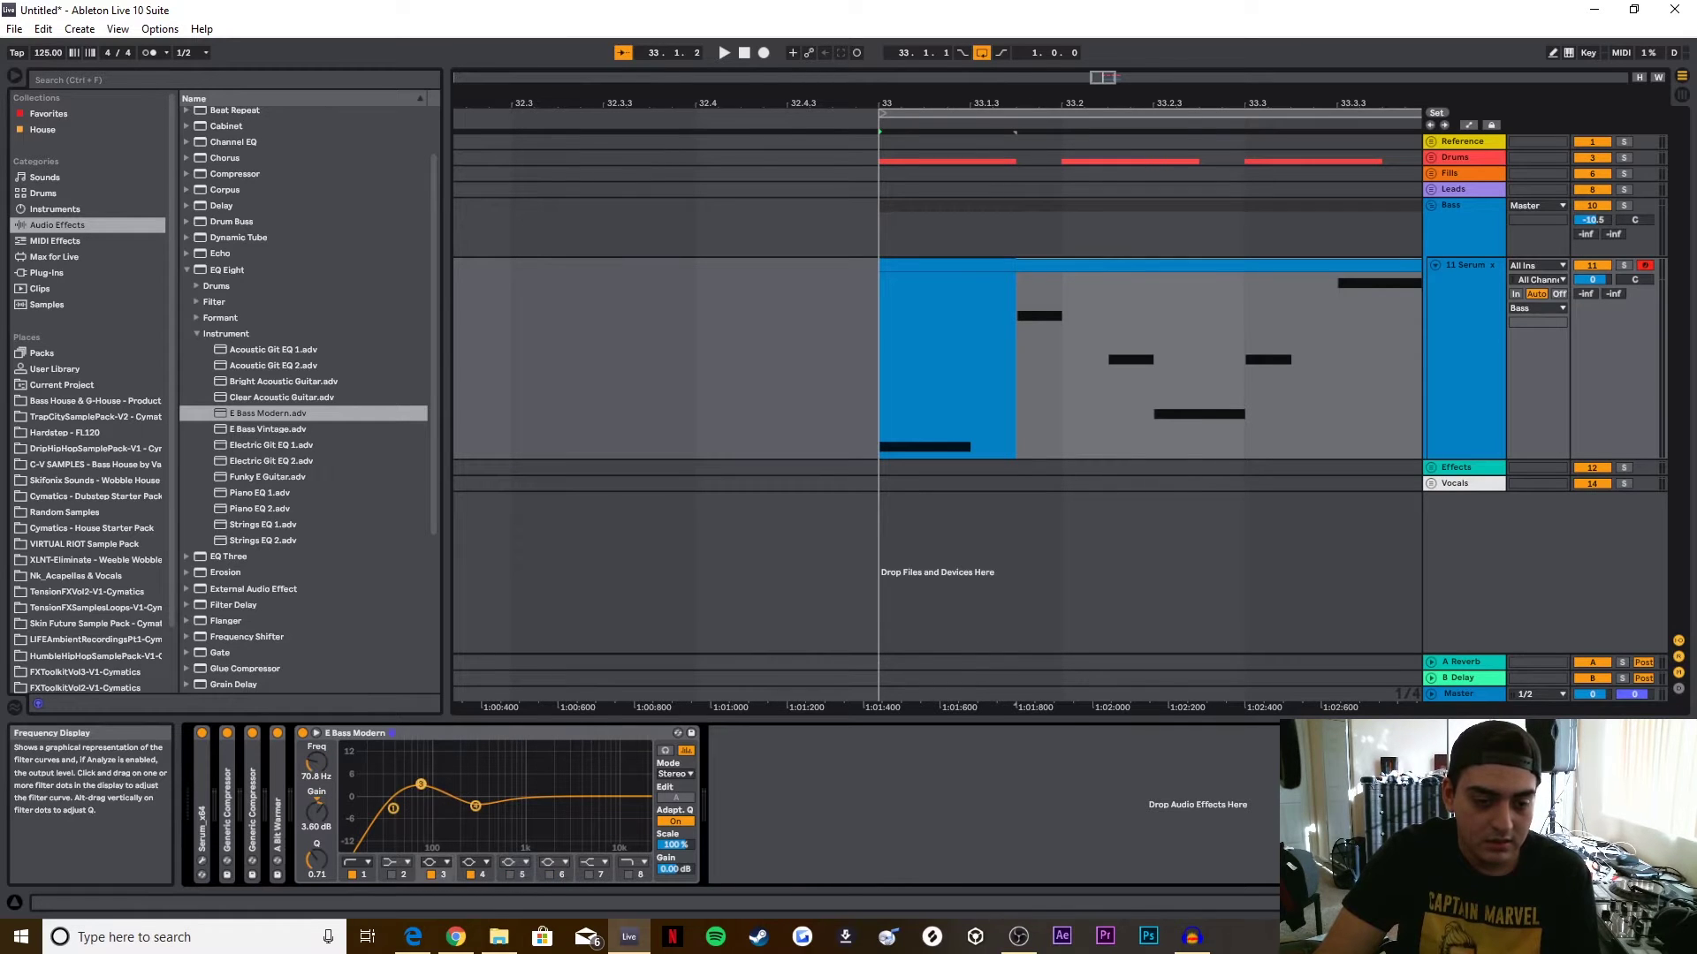
{"action": "left_click", "coordinate": [469, 875]}
Step: Turn the EQ's band 3 into a high-cut filter at 240 Hz with a Q of 0.69
{"action": "left_click_drag", "start_coordinate": [418, 783], "coordinate": [452, 797]}
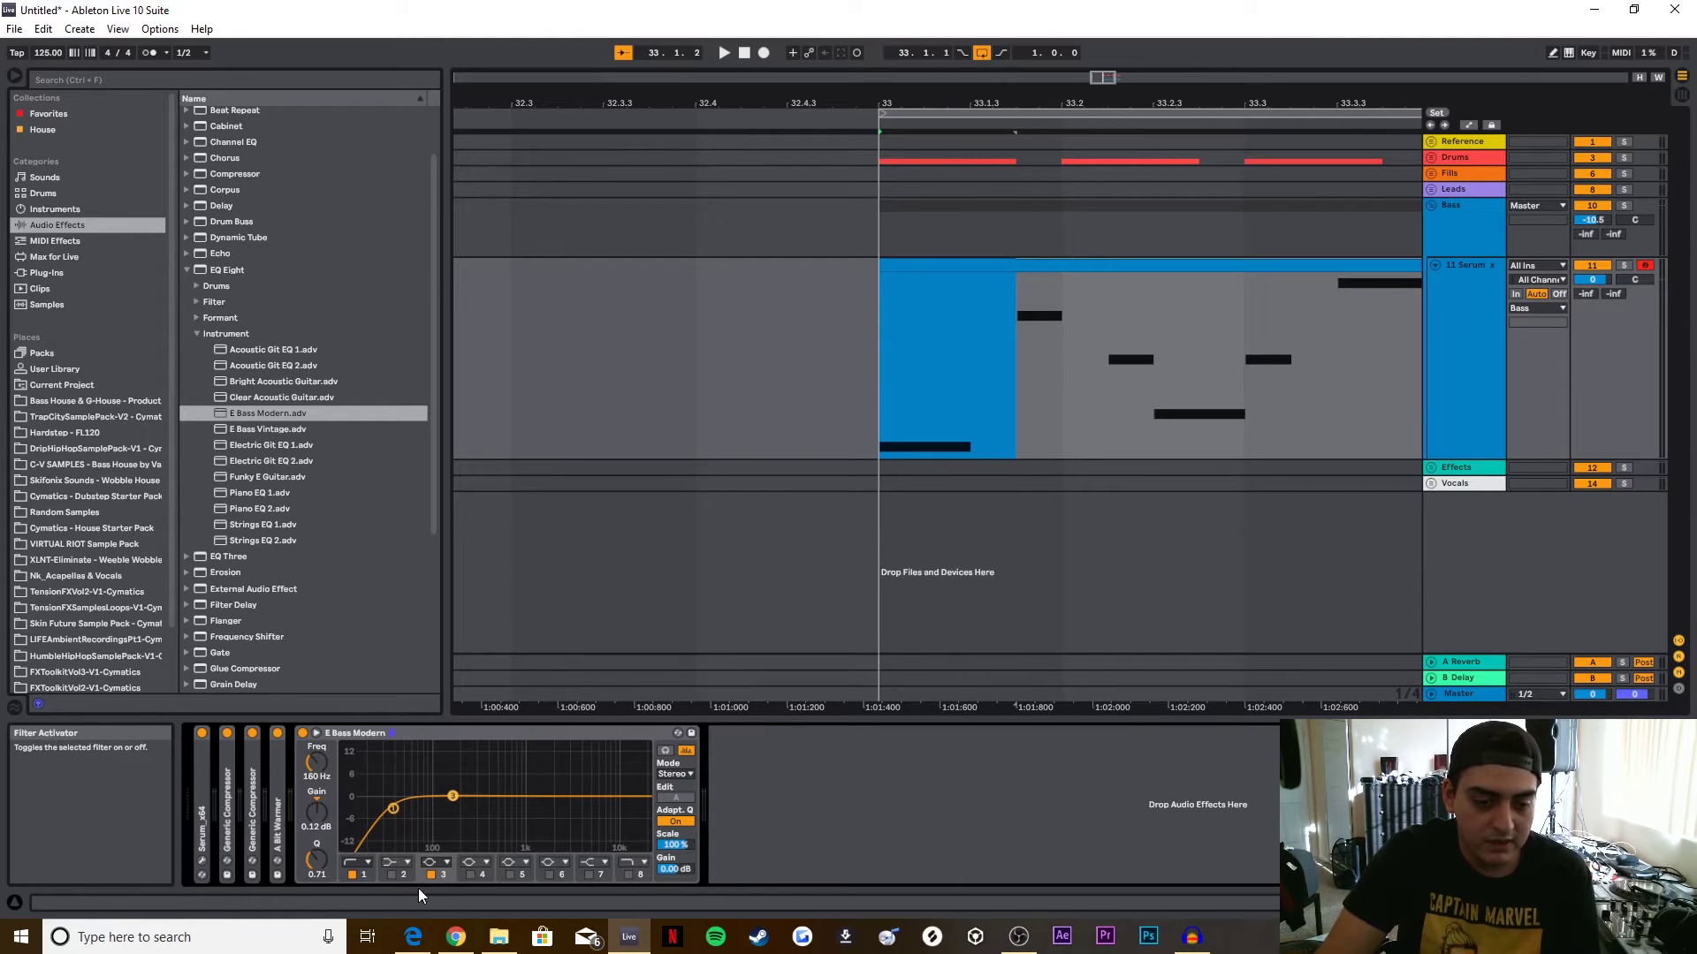
{"action": "left_click", "coordinate": [431, 863]}
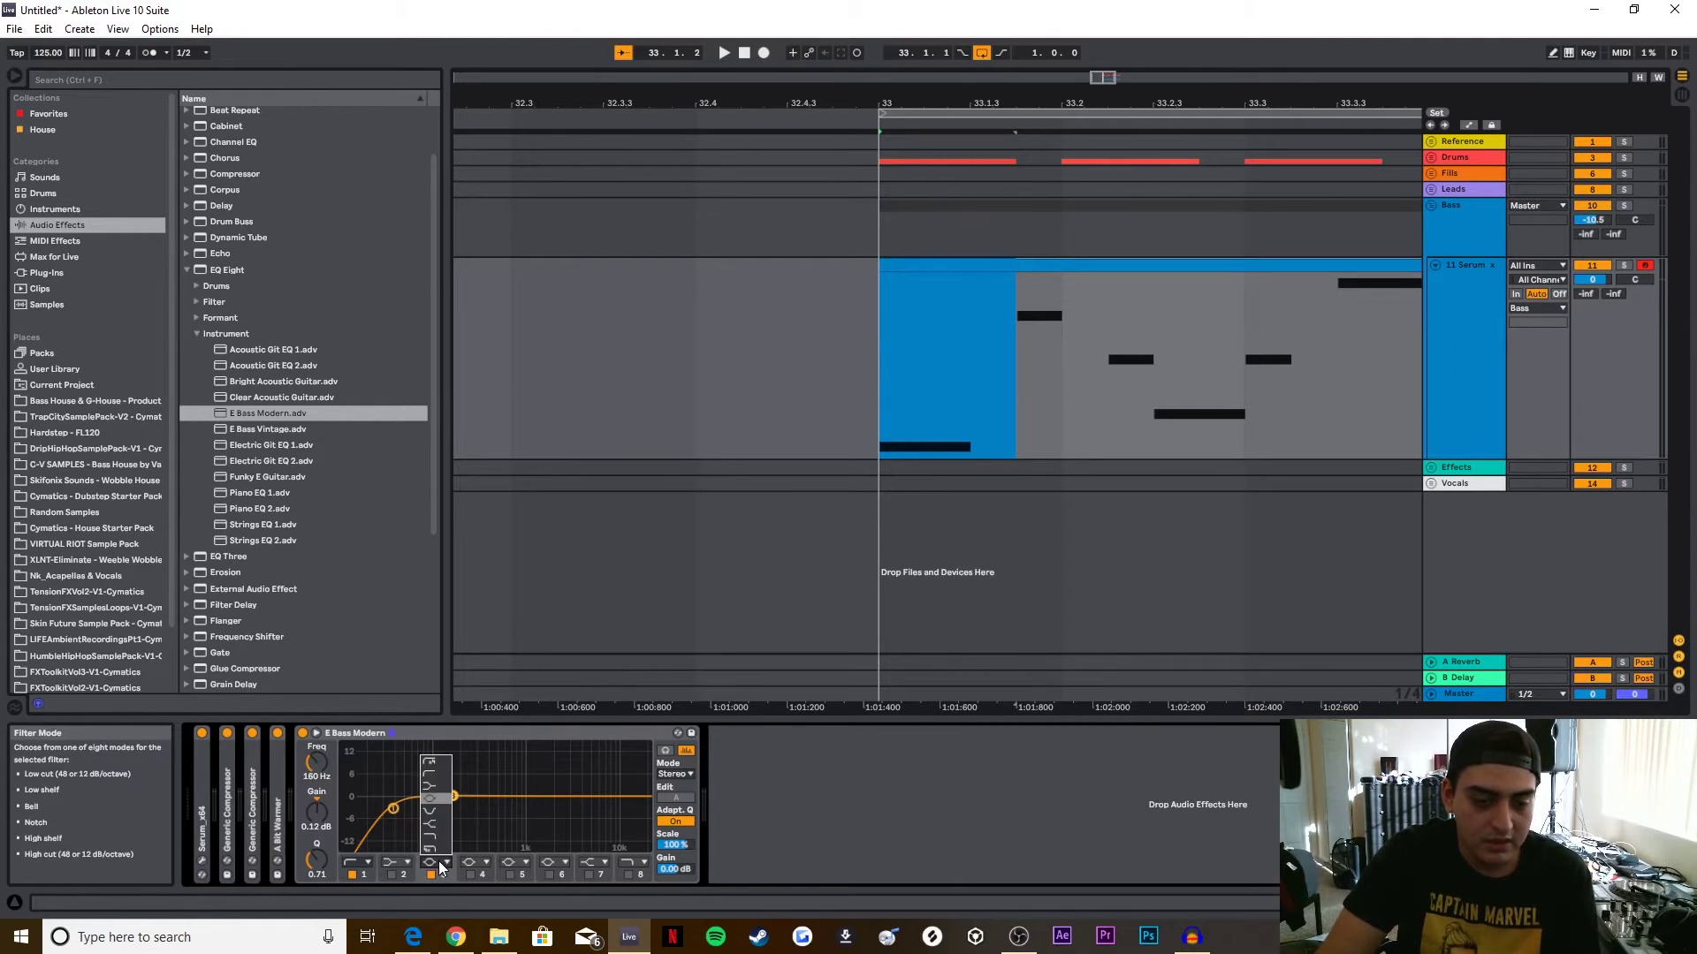
{"action": "left_click", "coordinate": [442, 834]}
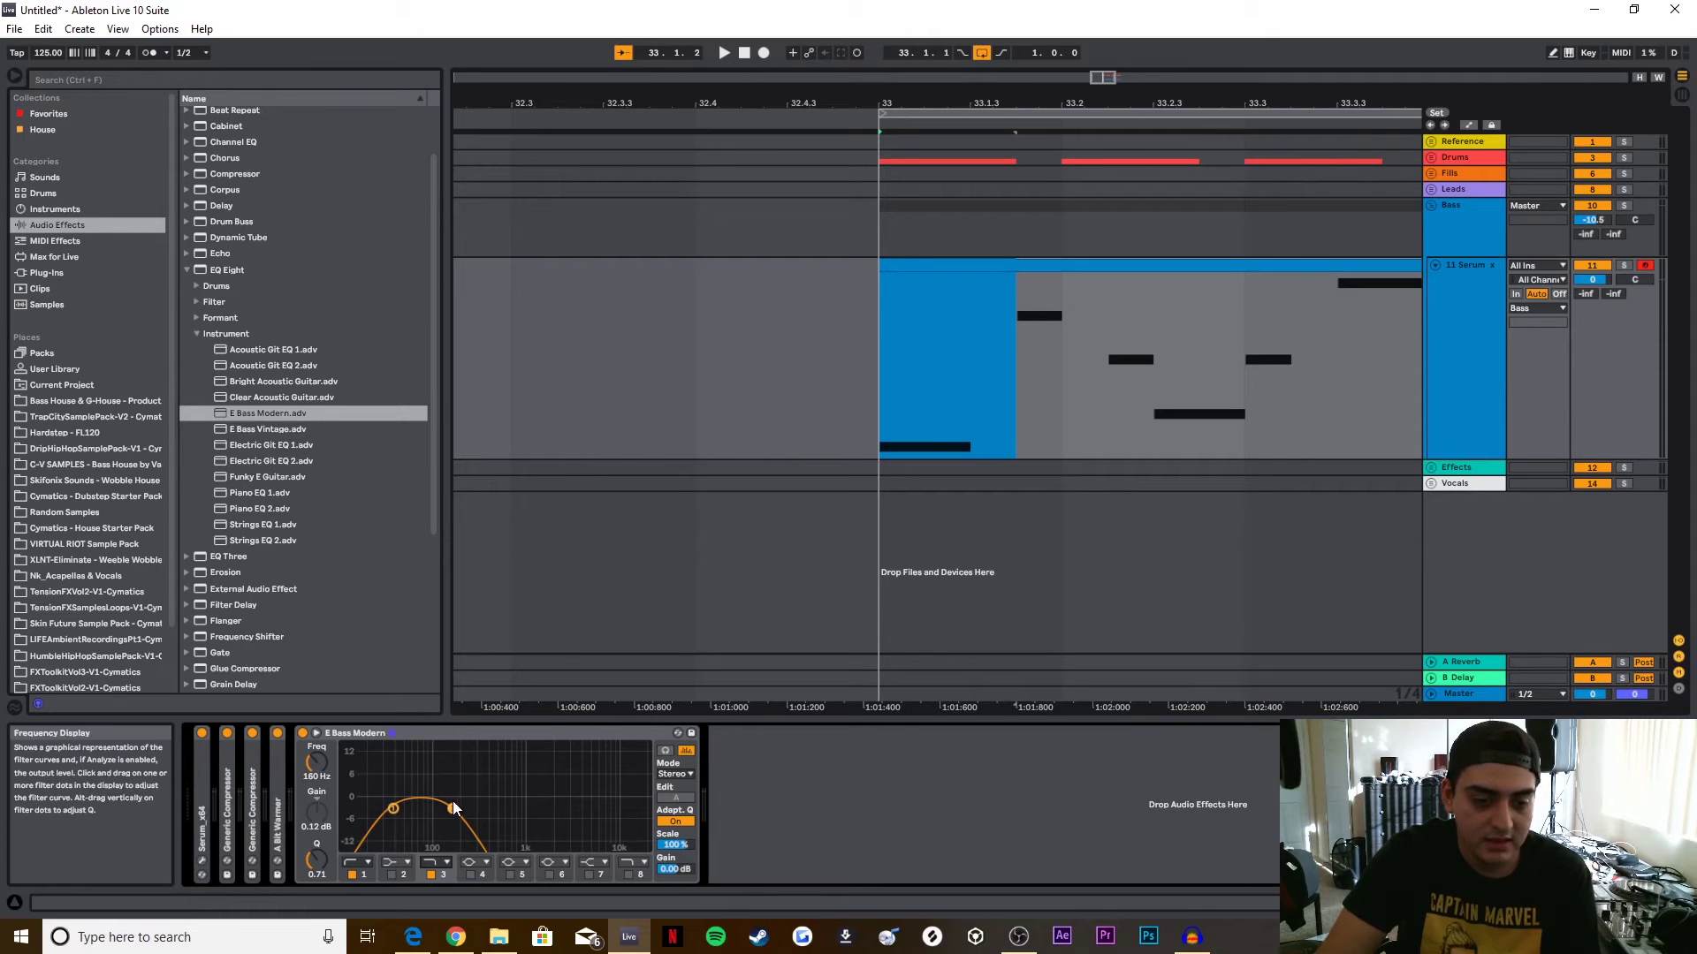
{"action": "left_click_drag", "start_coordinate": [454, 796], "coordinate": [466, 809]}
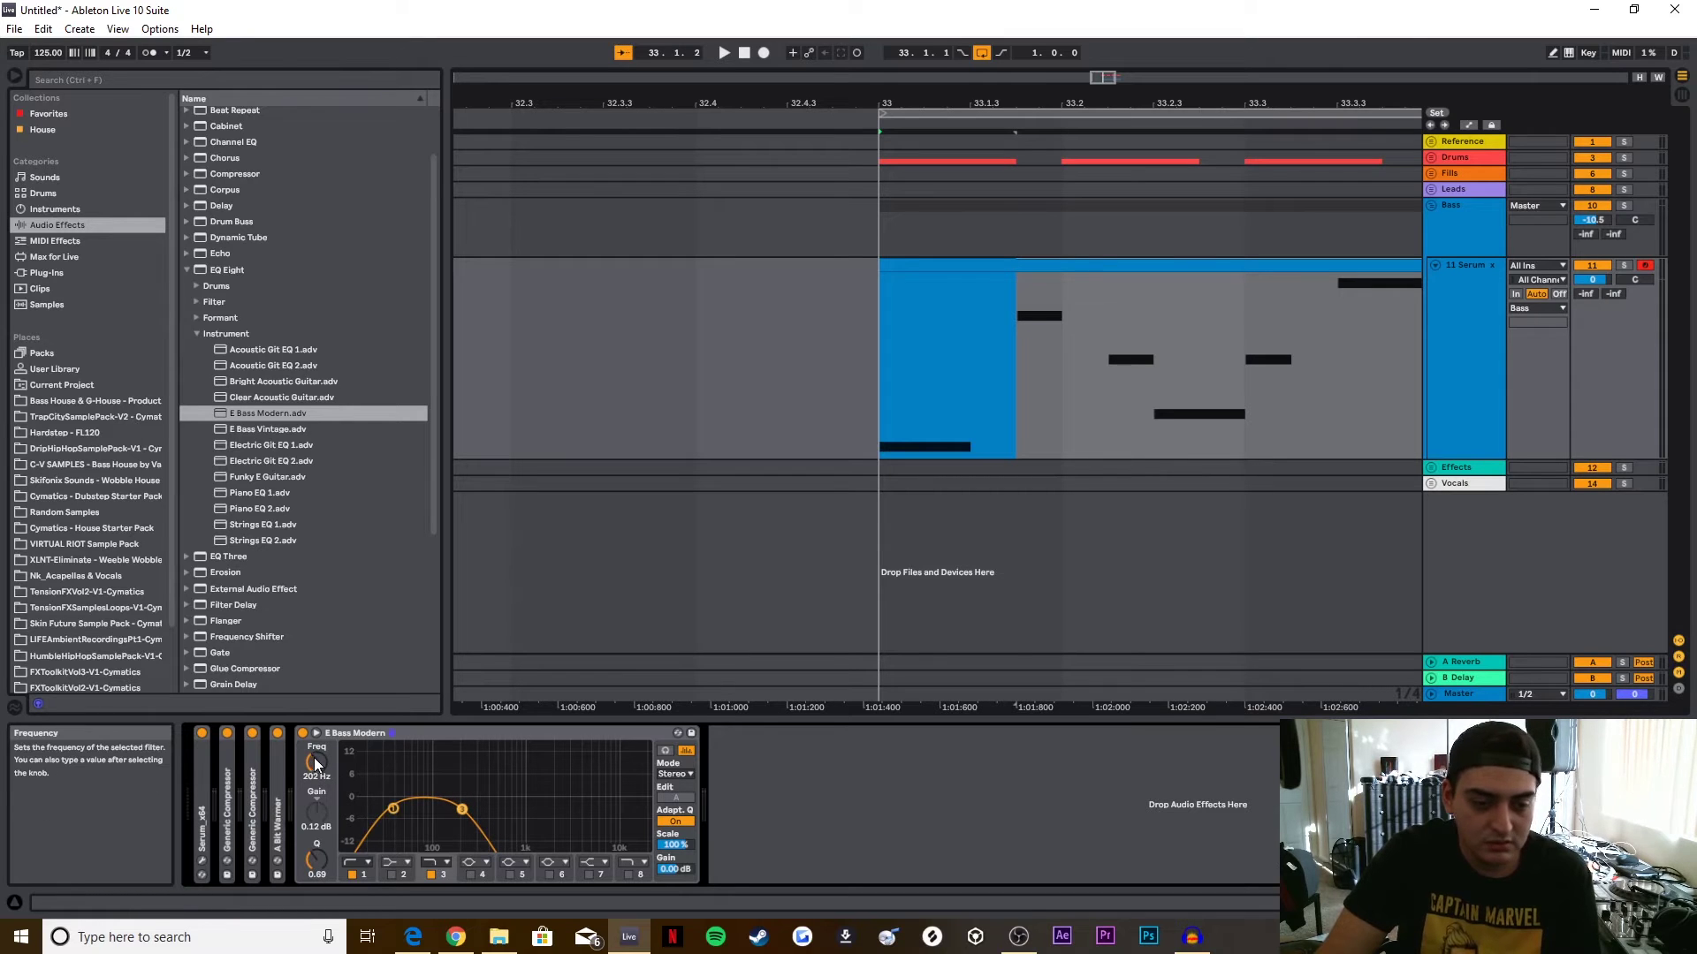
{"action": "left_click_drag", "start_coordinate": [315, 762], "coordinate": [315, 737]}
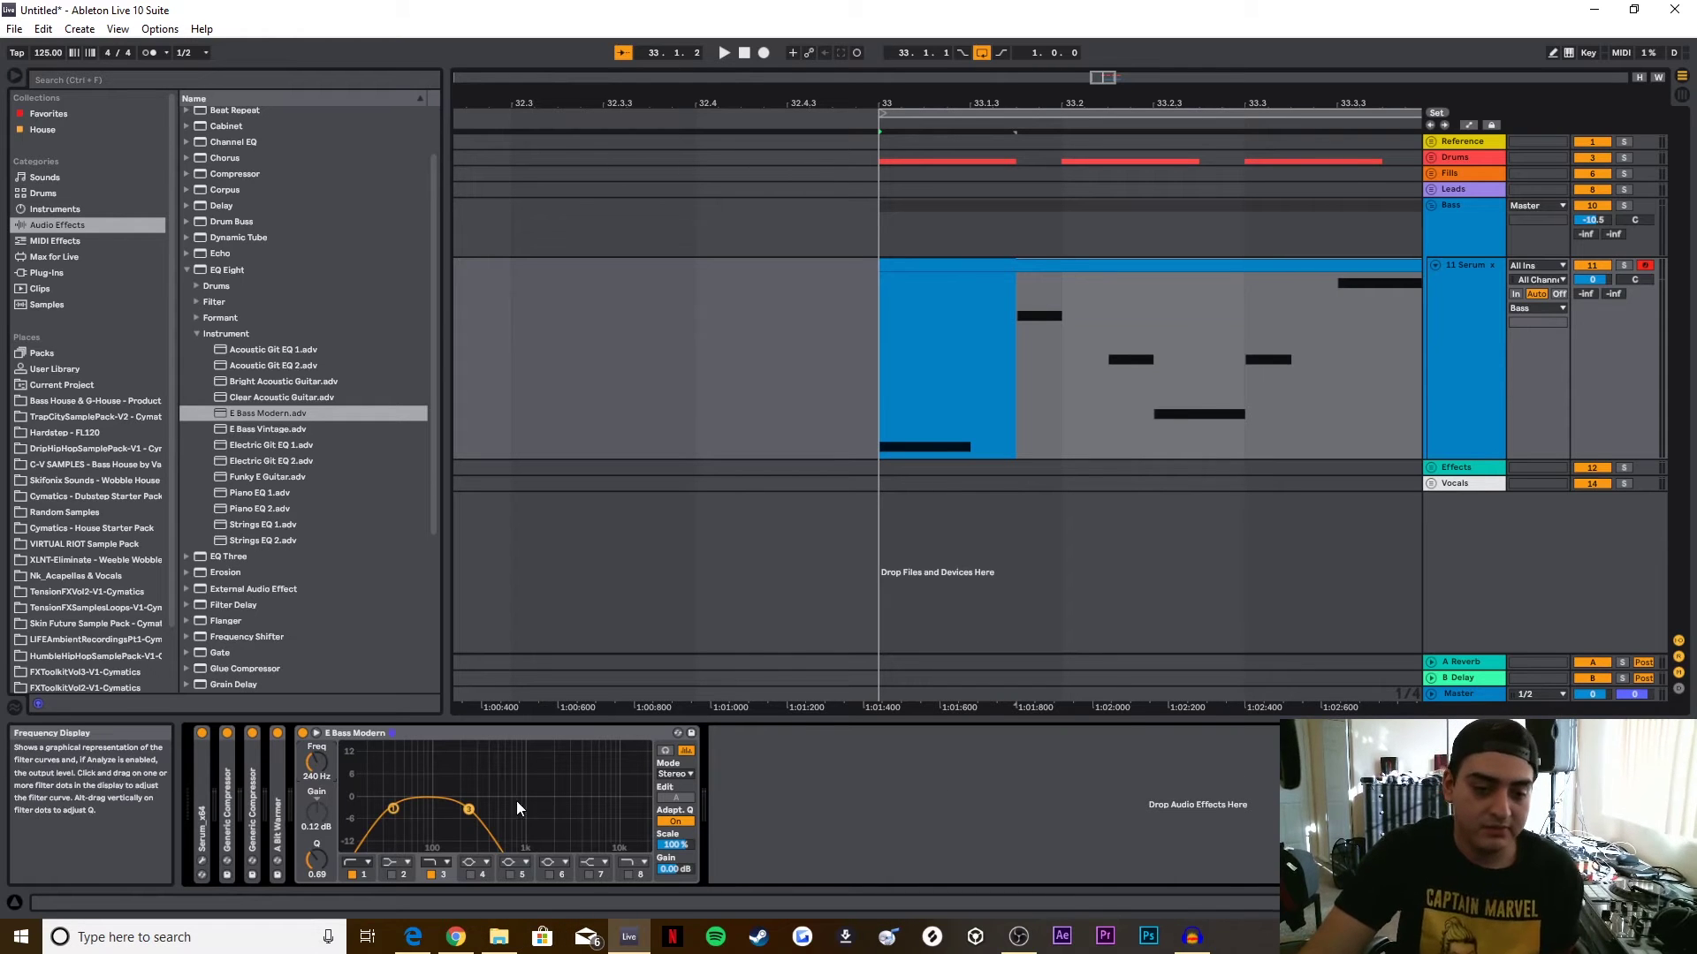
Step: Audition the loop through the EQ, checking the low-cut band and fine-tuning the high-cut band's Q
{"action": "key", "text": "space"}
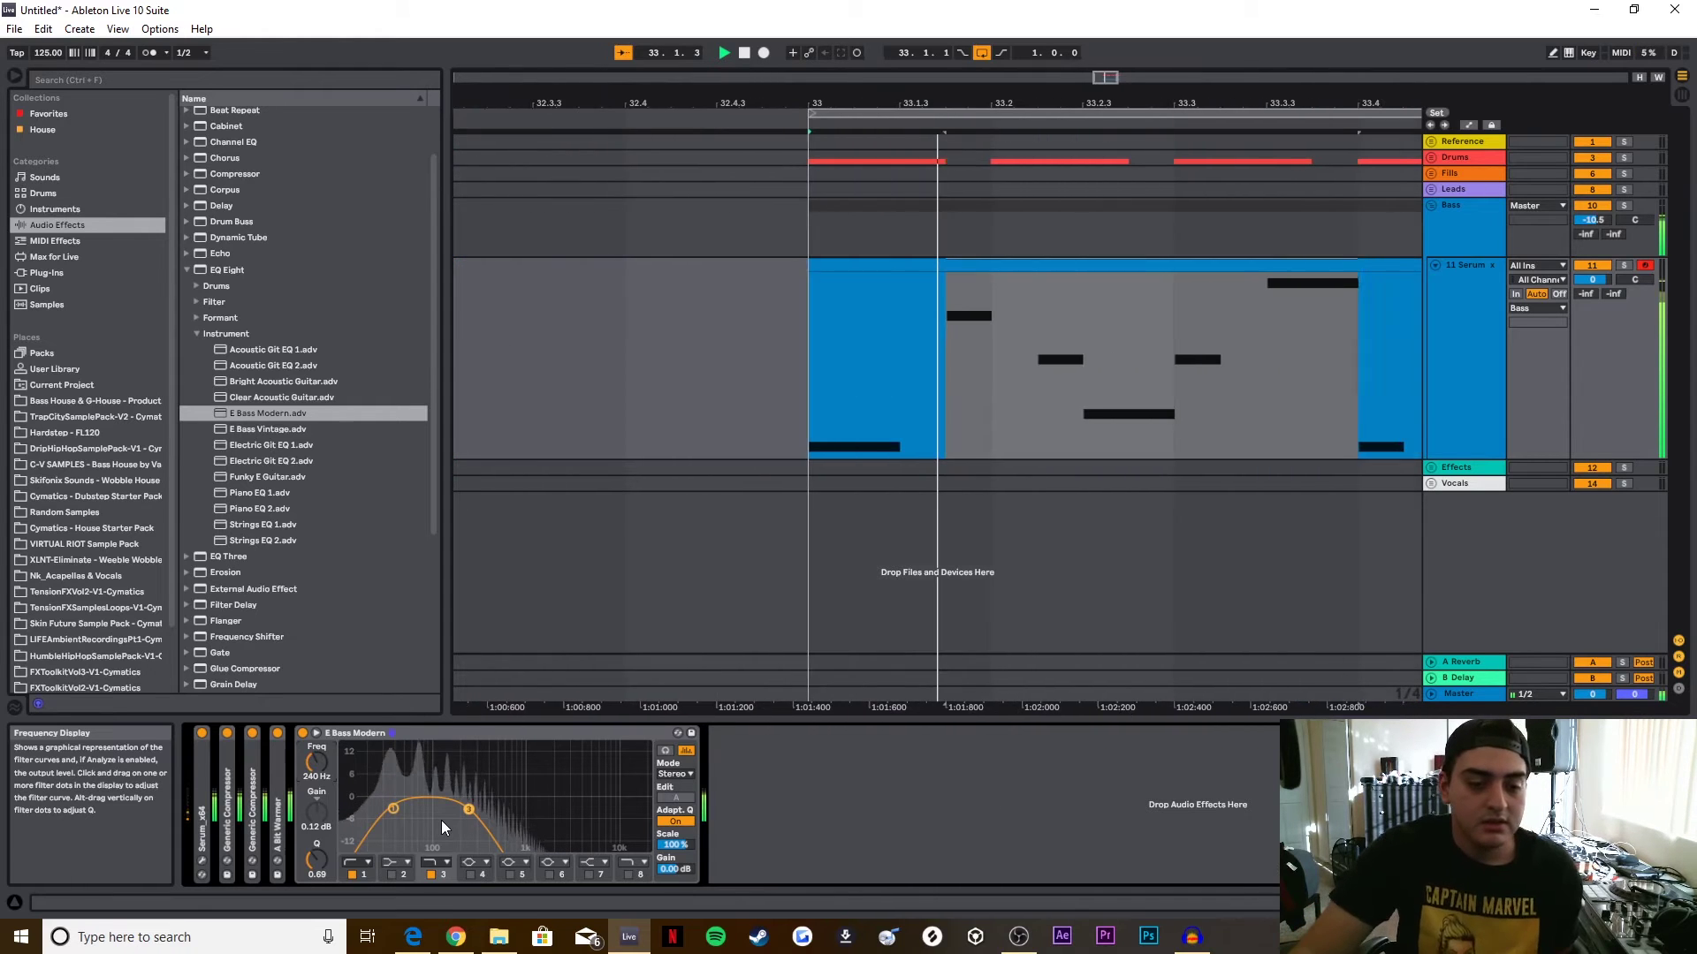
{"action": "left_click", "coordinate": [394, 807]}
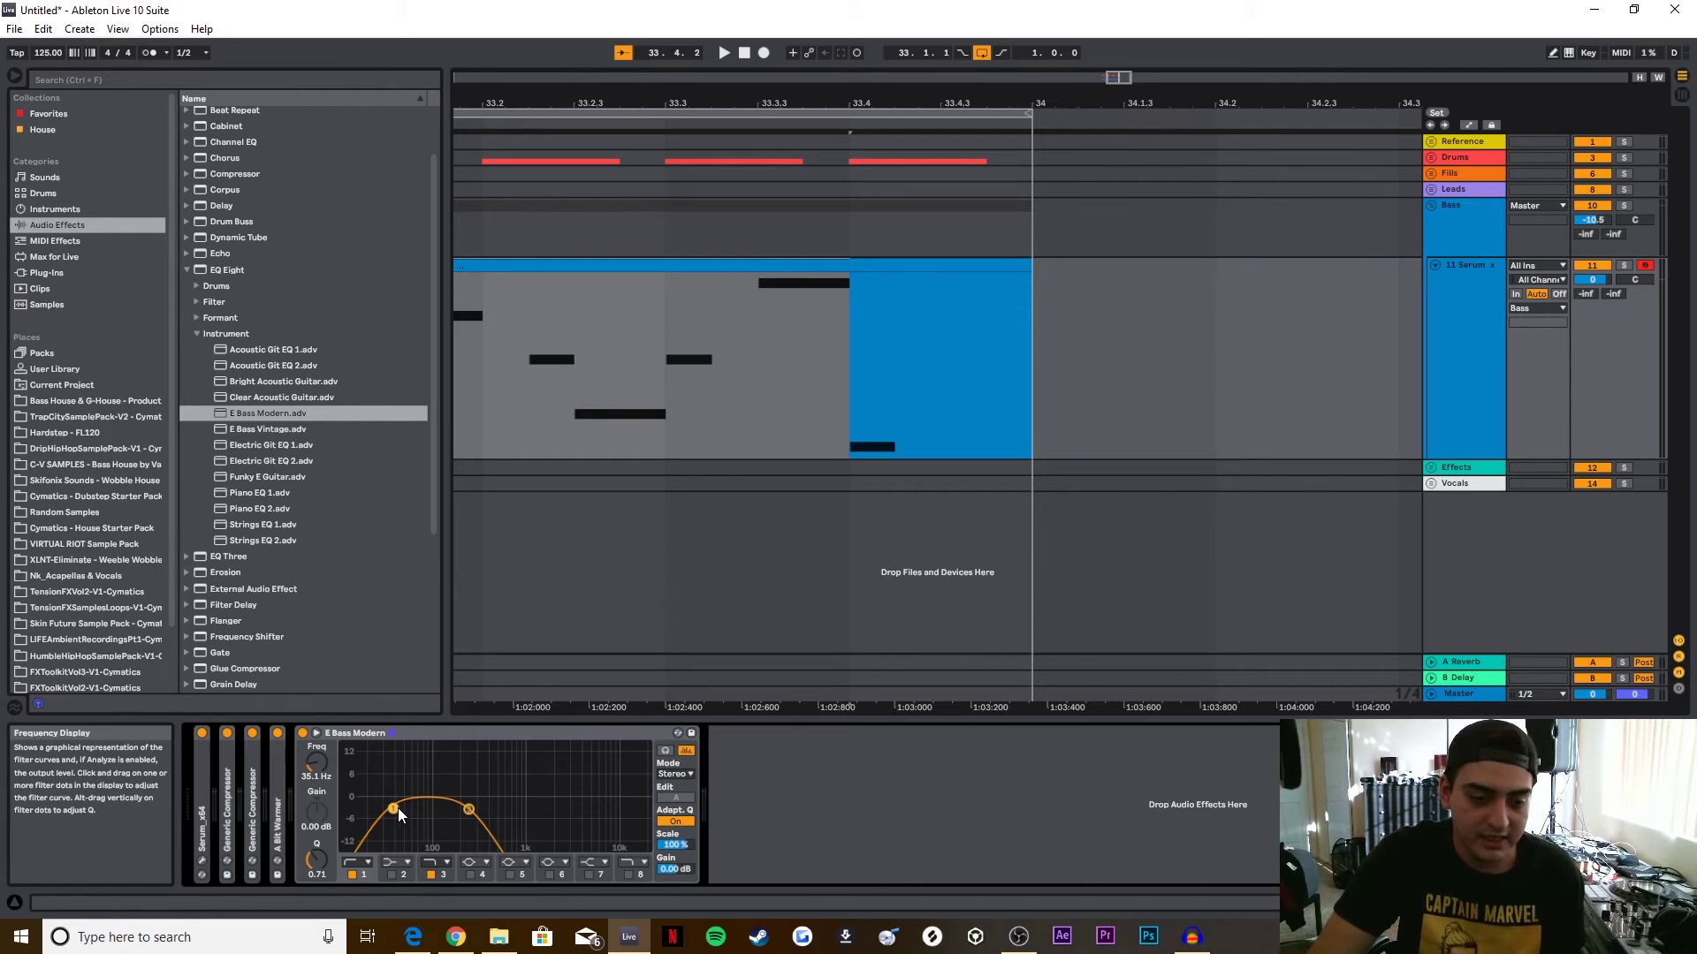
{"action": "left_click", "coordinate": [470, 811]}
{"action": "key", "text": "space"}
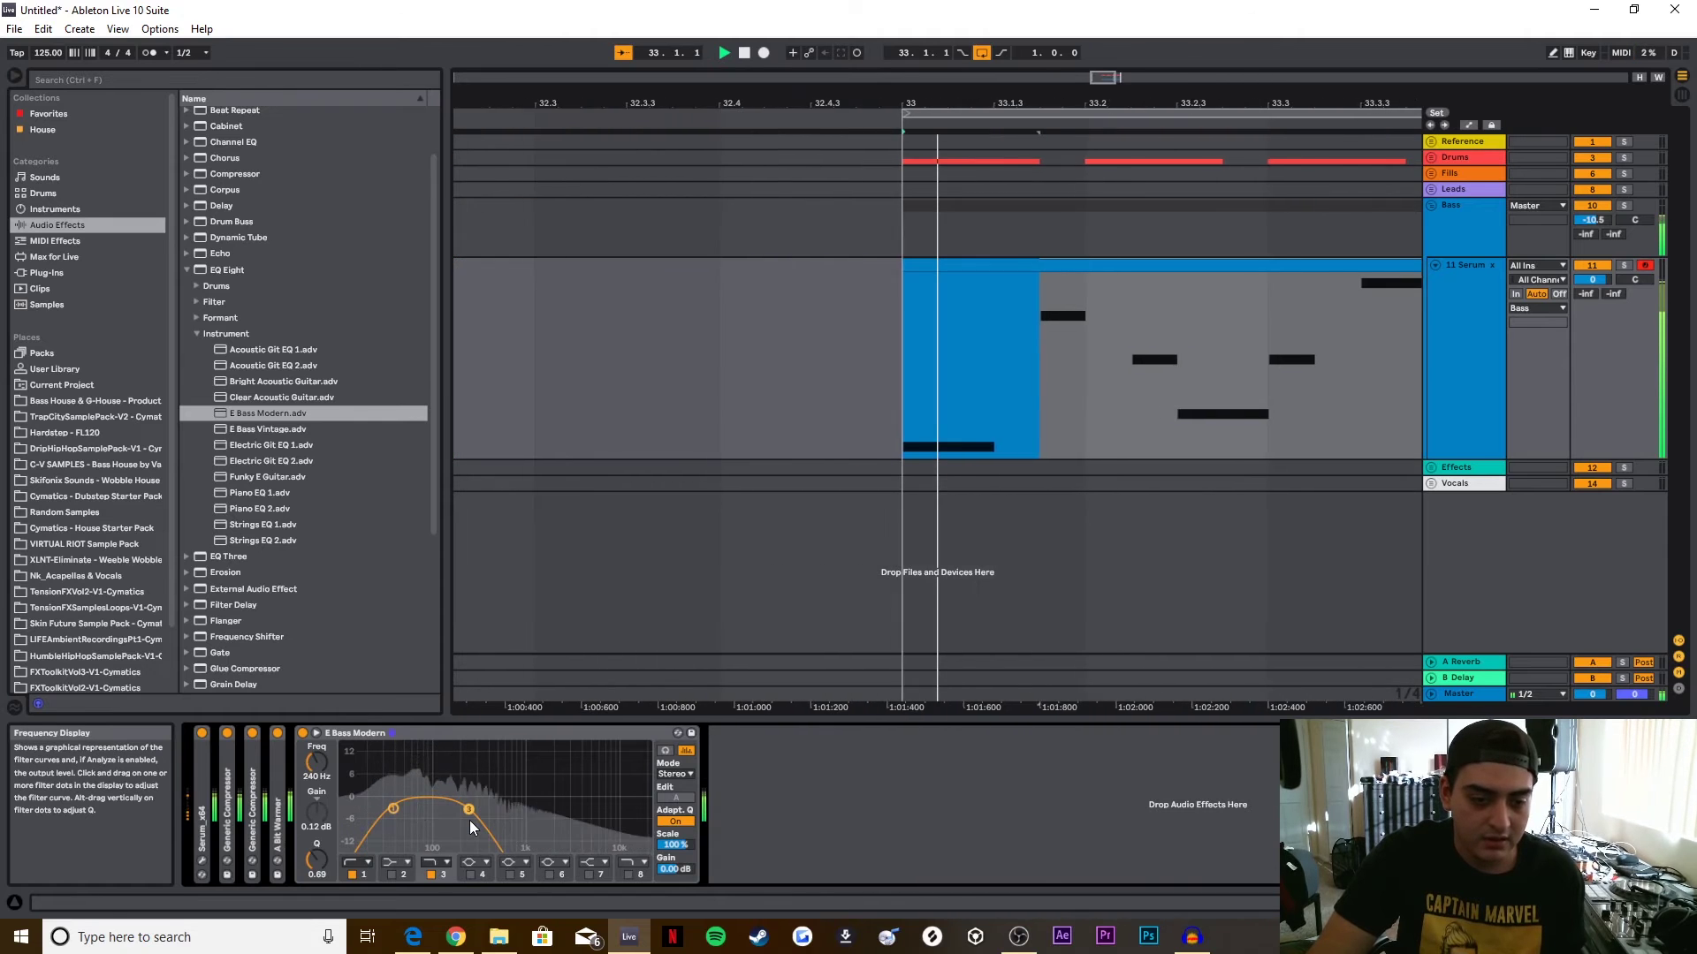
{"action": "left_click_drag", "start_coordinate": [469, 813], "coordinate": [468, 810]}
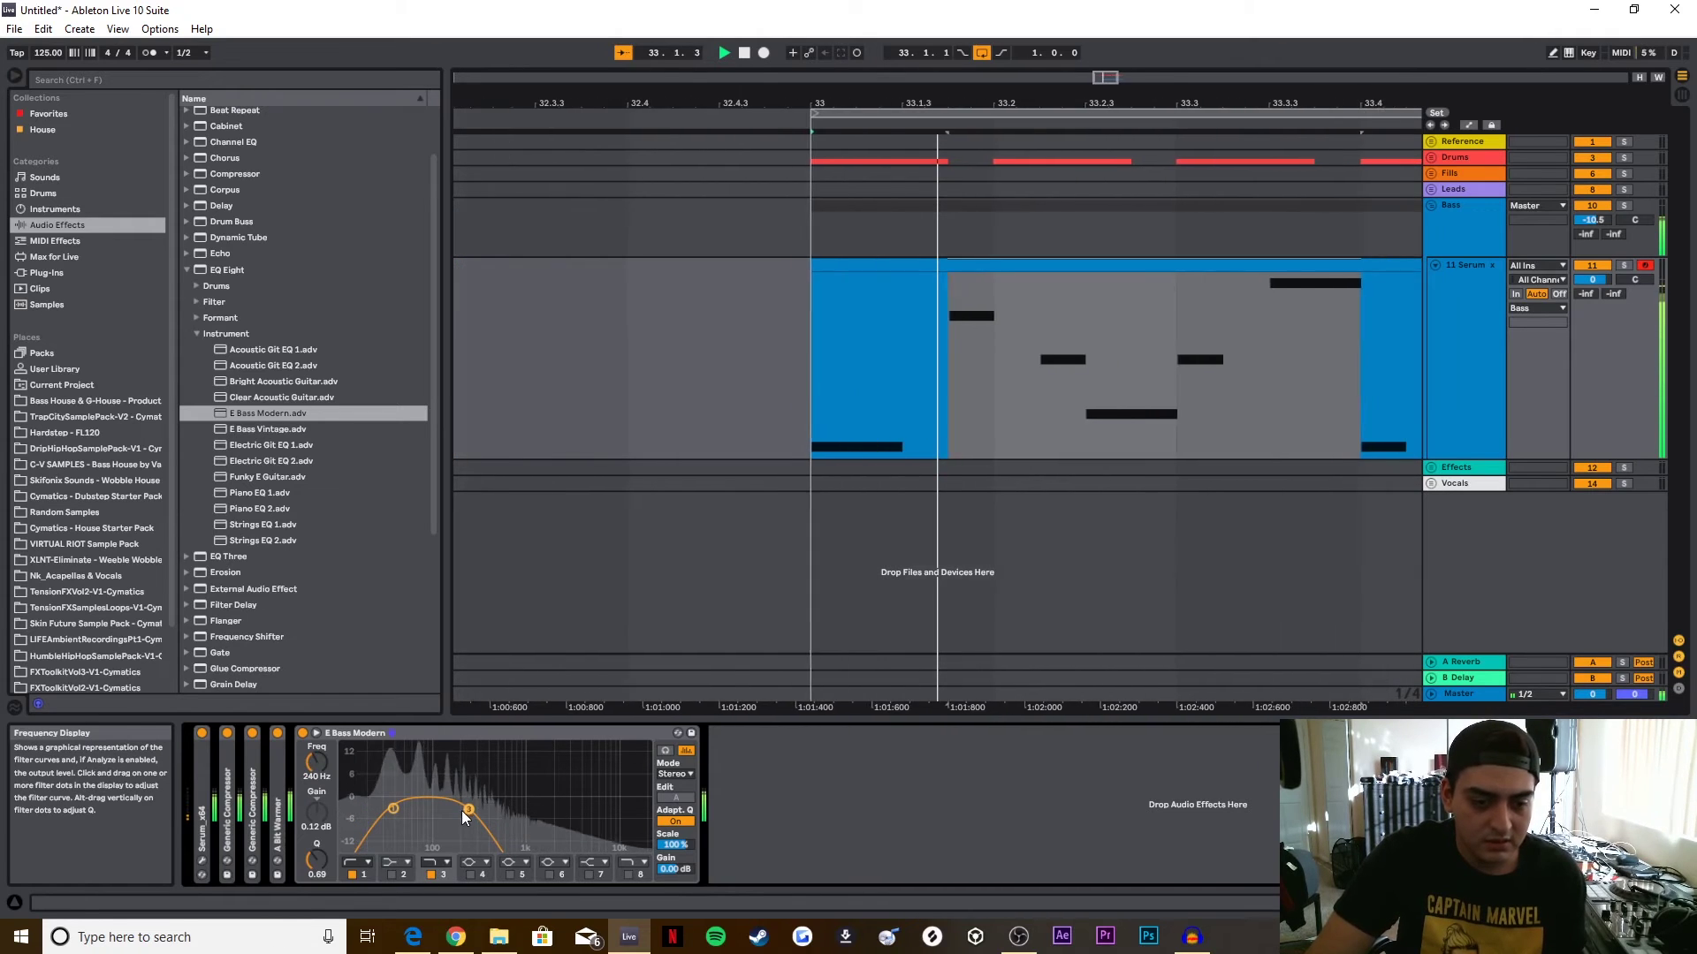
{"action": "mouse_move", "coordinate": [320, 866]}
{"action": "left_mouse_down"}
{"action": "mouse_move", "coordinate": [326, 835]}
{"action": "mouse_move", "coordinate": [326, 860]}
{"action": "left_mouse_up"}
{"action": "key", "text": "space"}
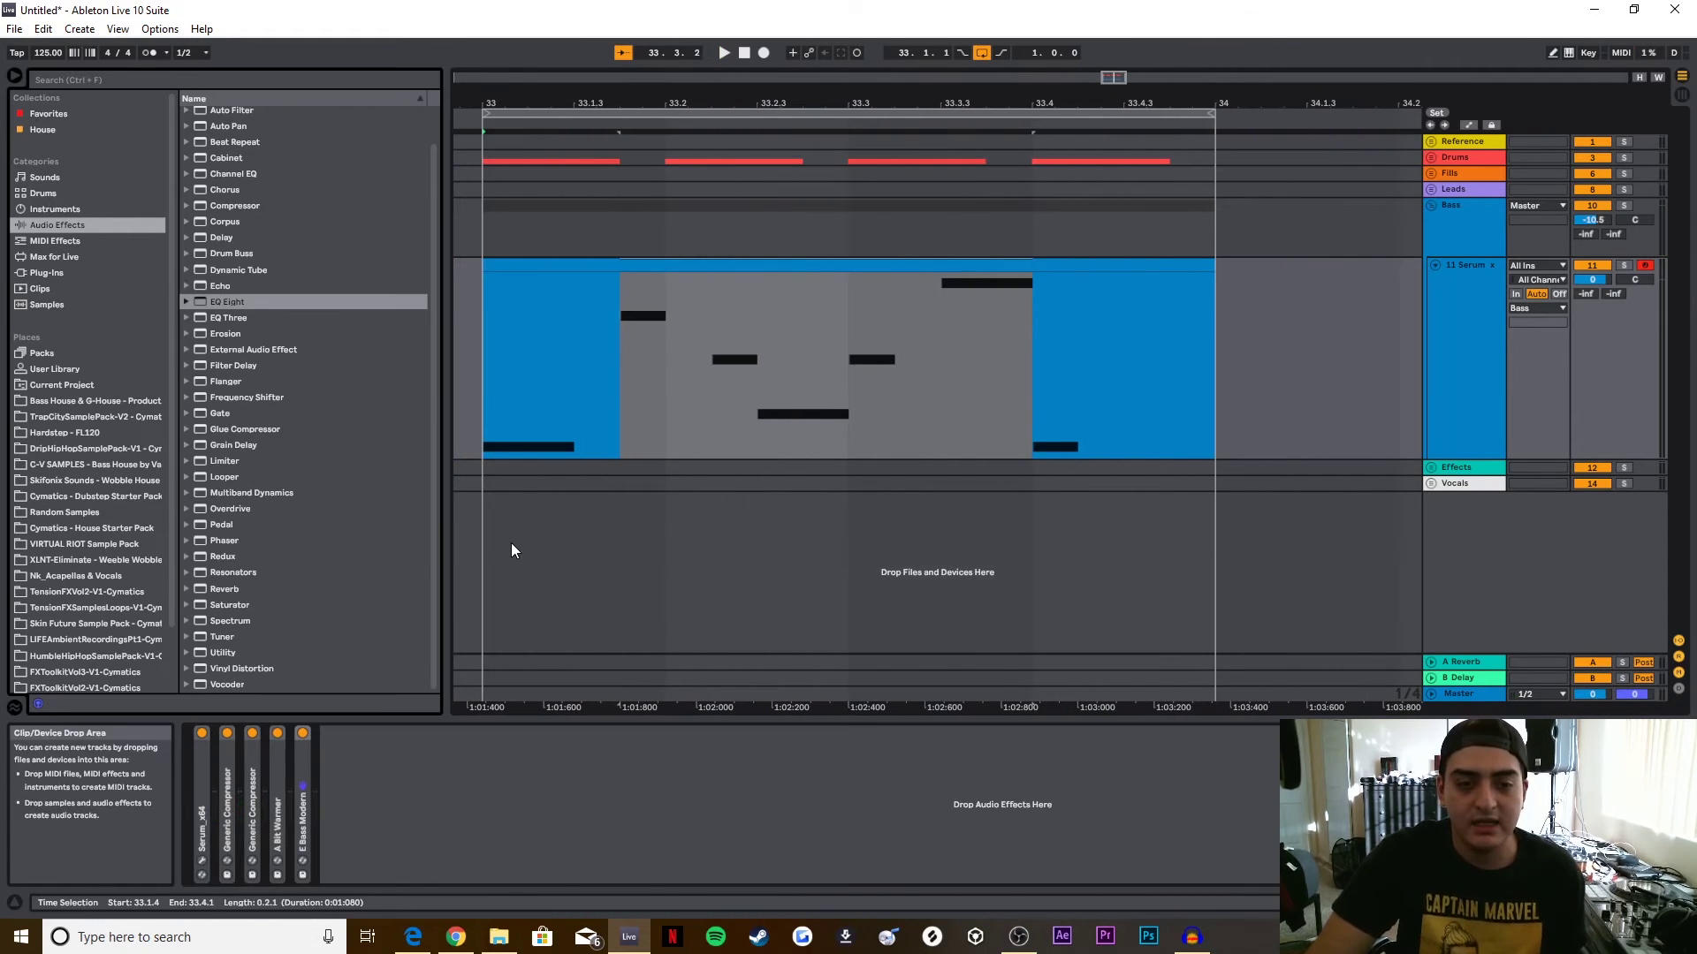
Step: Add the Ozone Imager plug-in after the EQ on the Serum track and move its window lower
{"action": "left_click", "coordinate": [486, 383]}
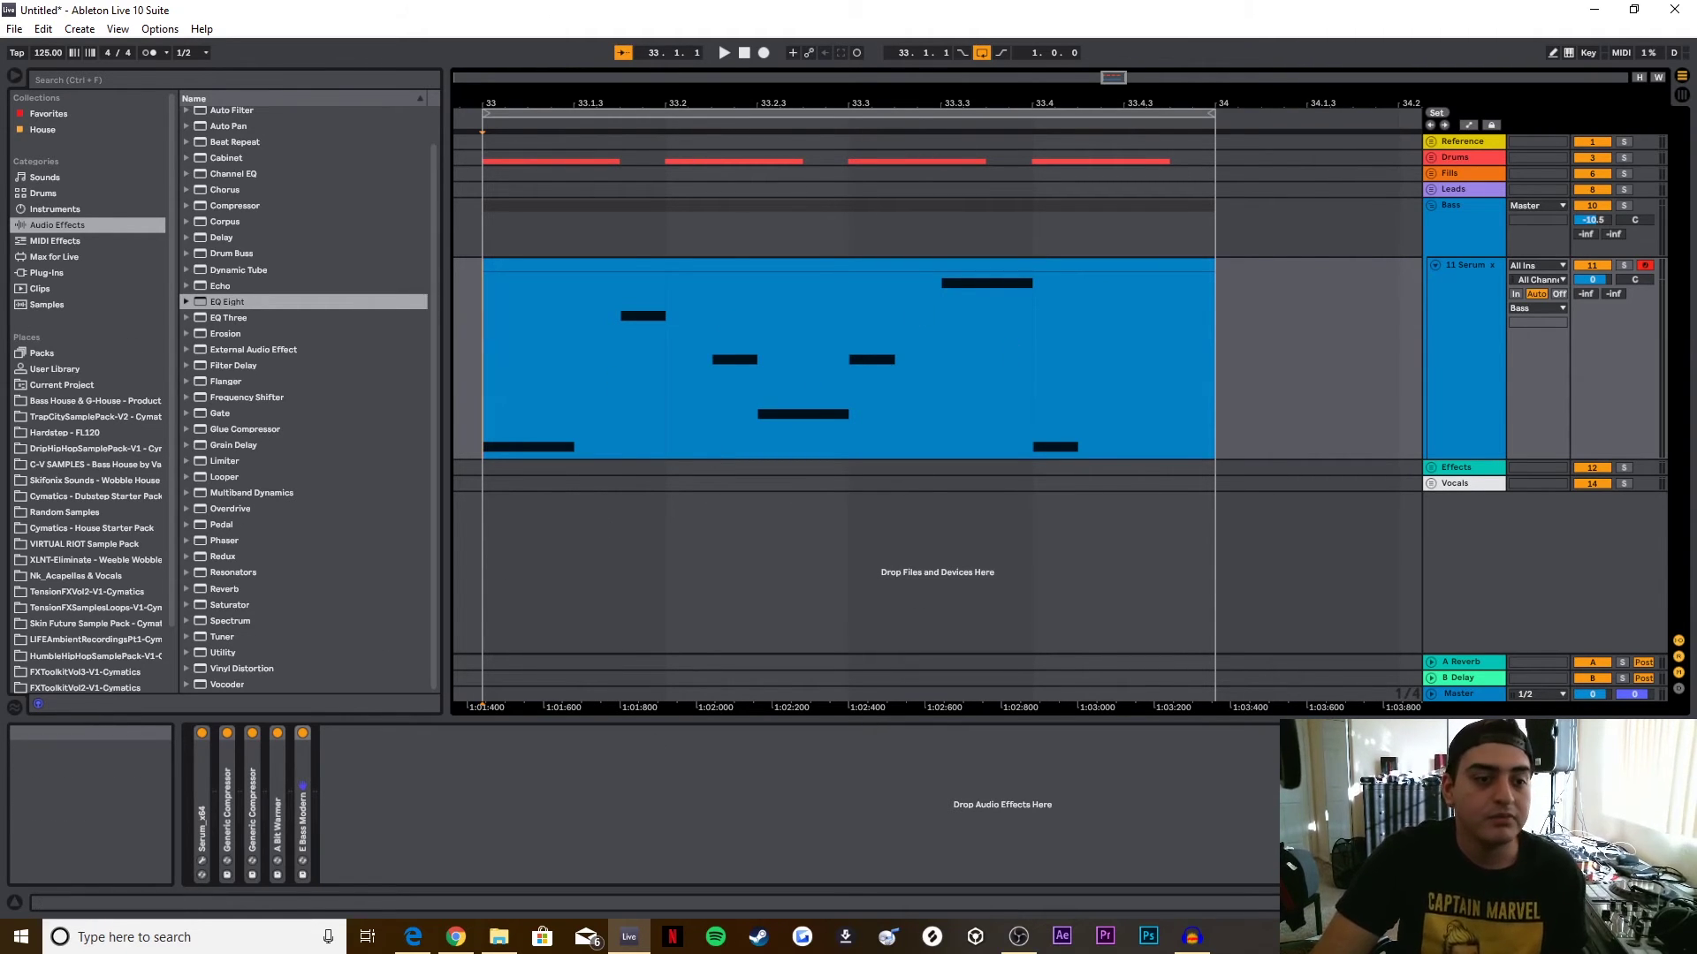
{"action": "left_click", "coordinate": [49, 273]}
{"action": "left_click_drag", "start_coordinate": [239, 368], "coordinate": [522, 798]}
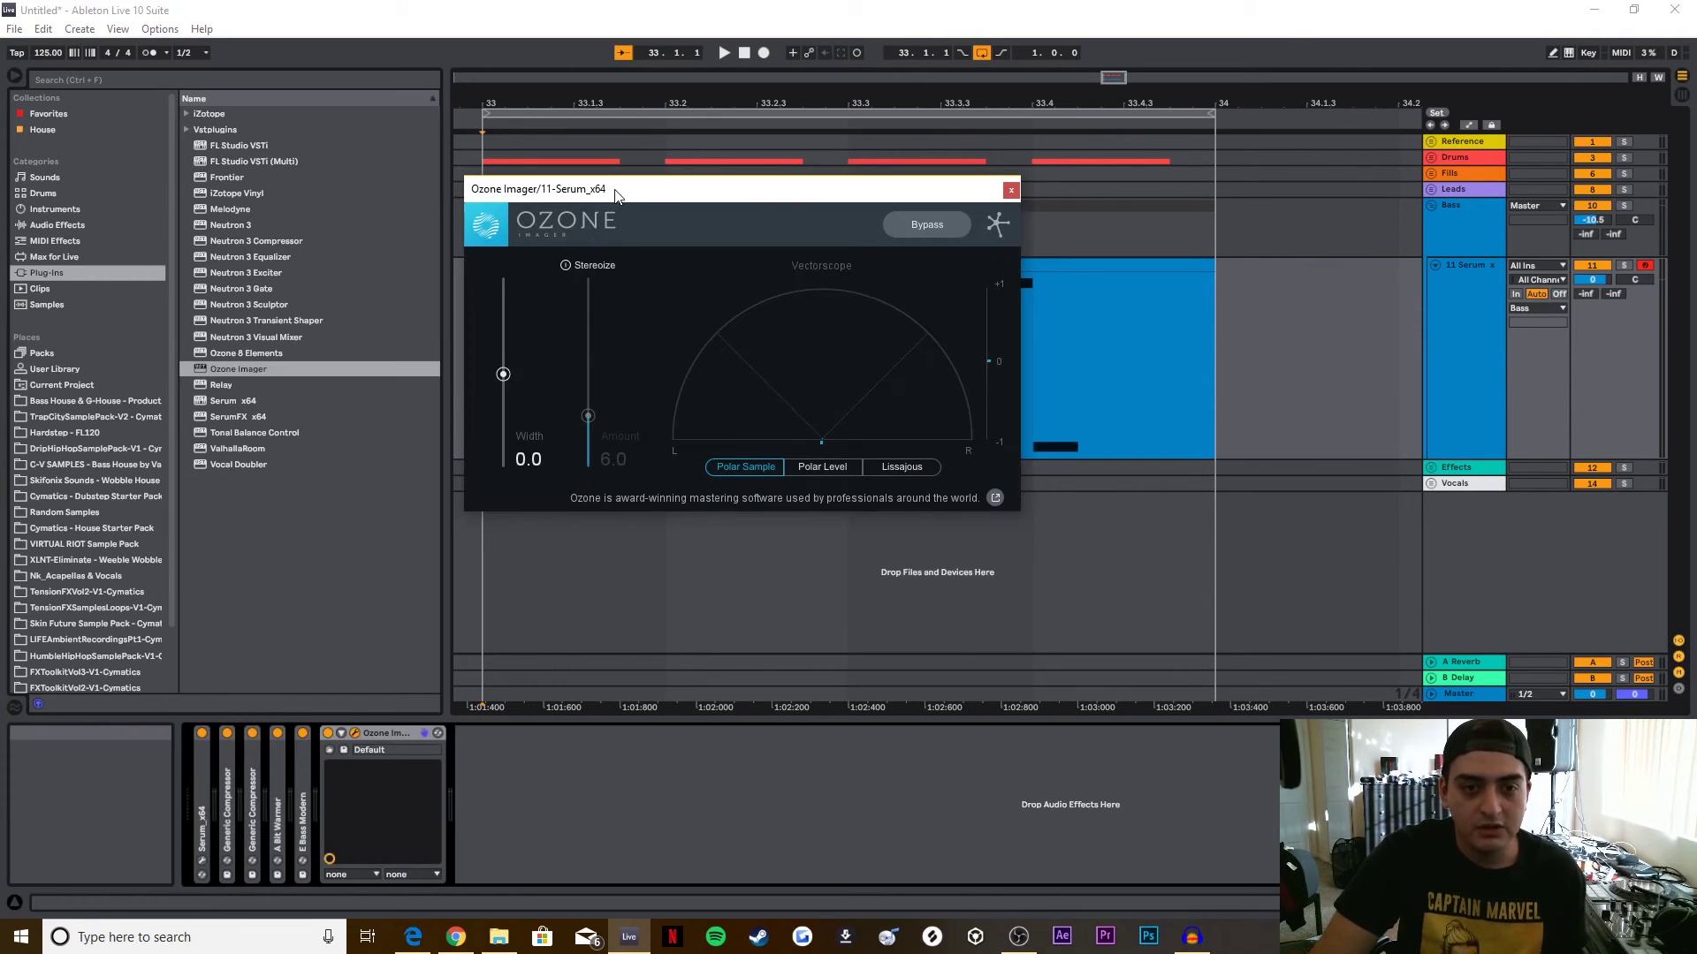
{"action": "left_click_drag", "start_coordinate": [616, 194], "coordinate": [718, 338]}
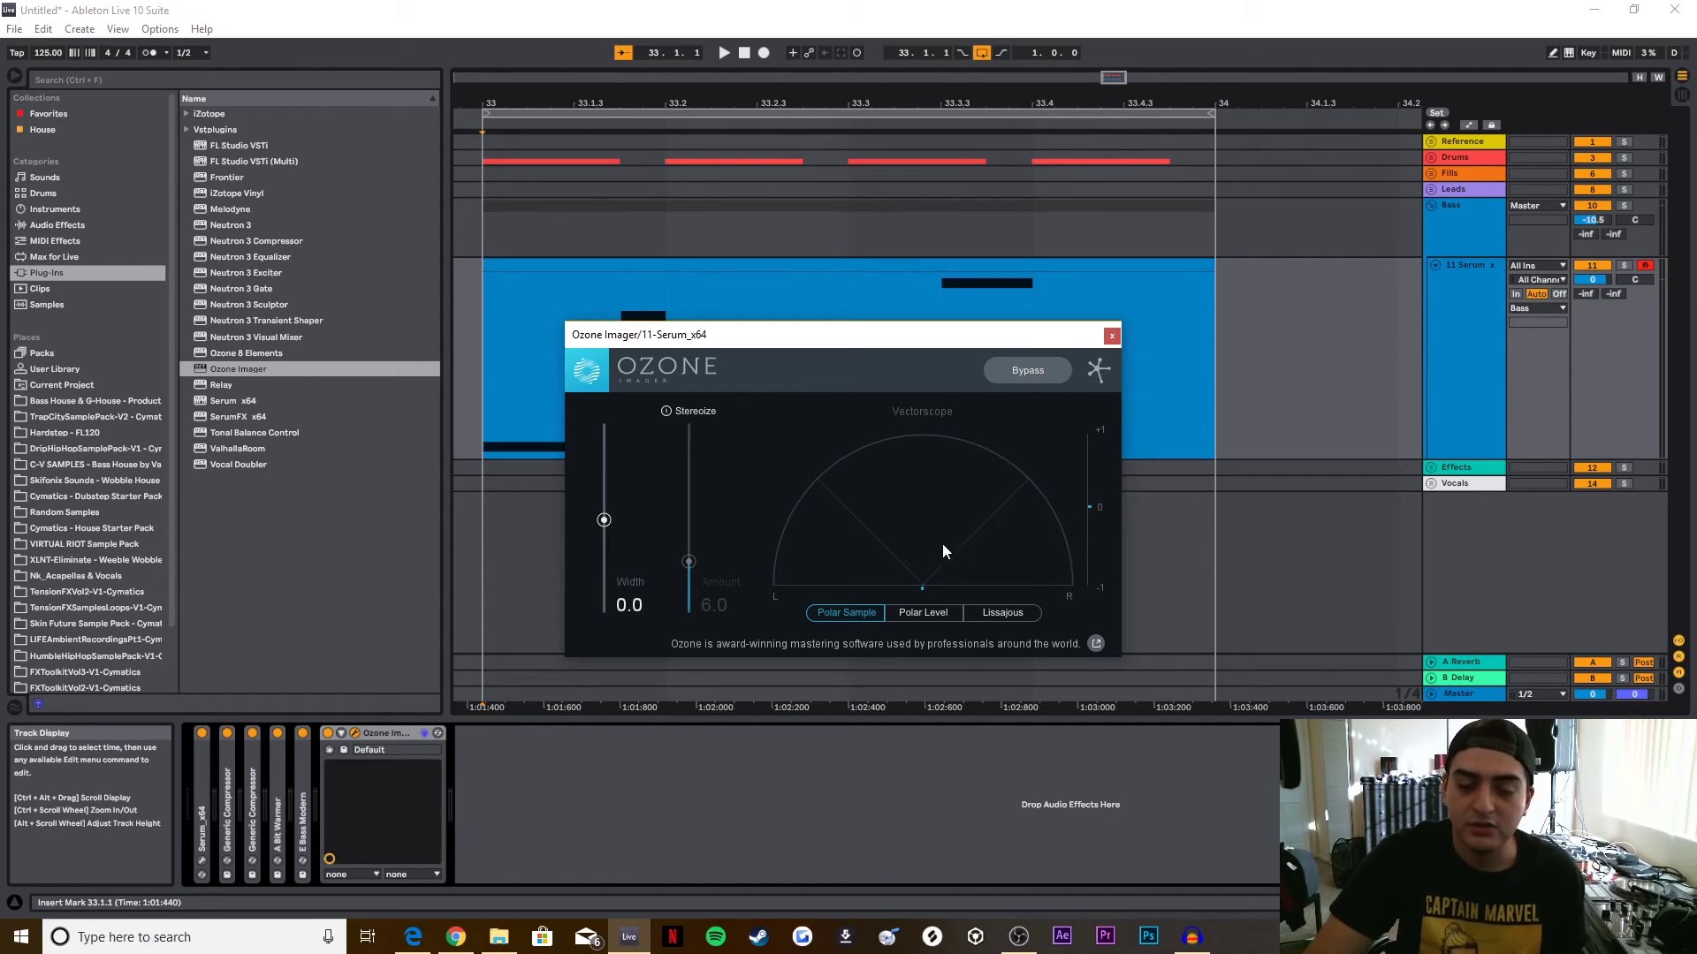
Step: Play the loop to check the stereo image with the Imager's width at 0.0, and close the plug-in window
{"action": "key", "text": "space"}
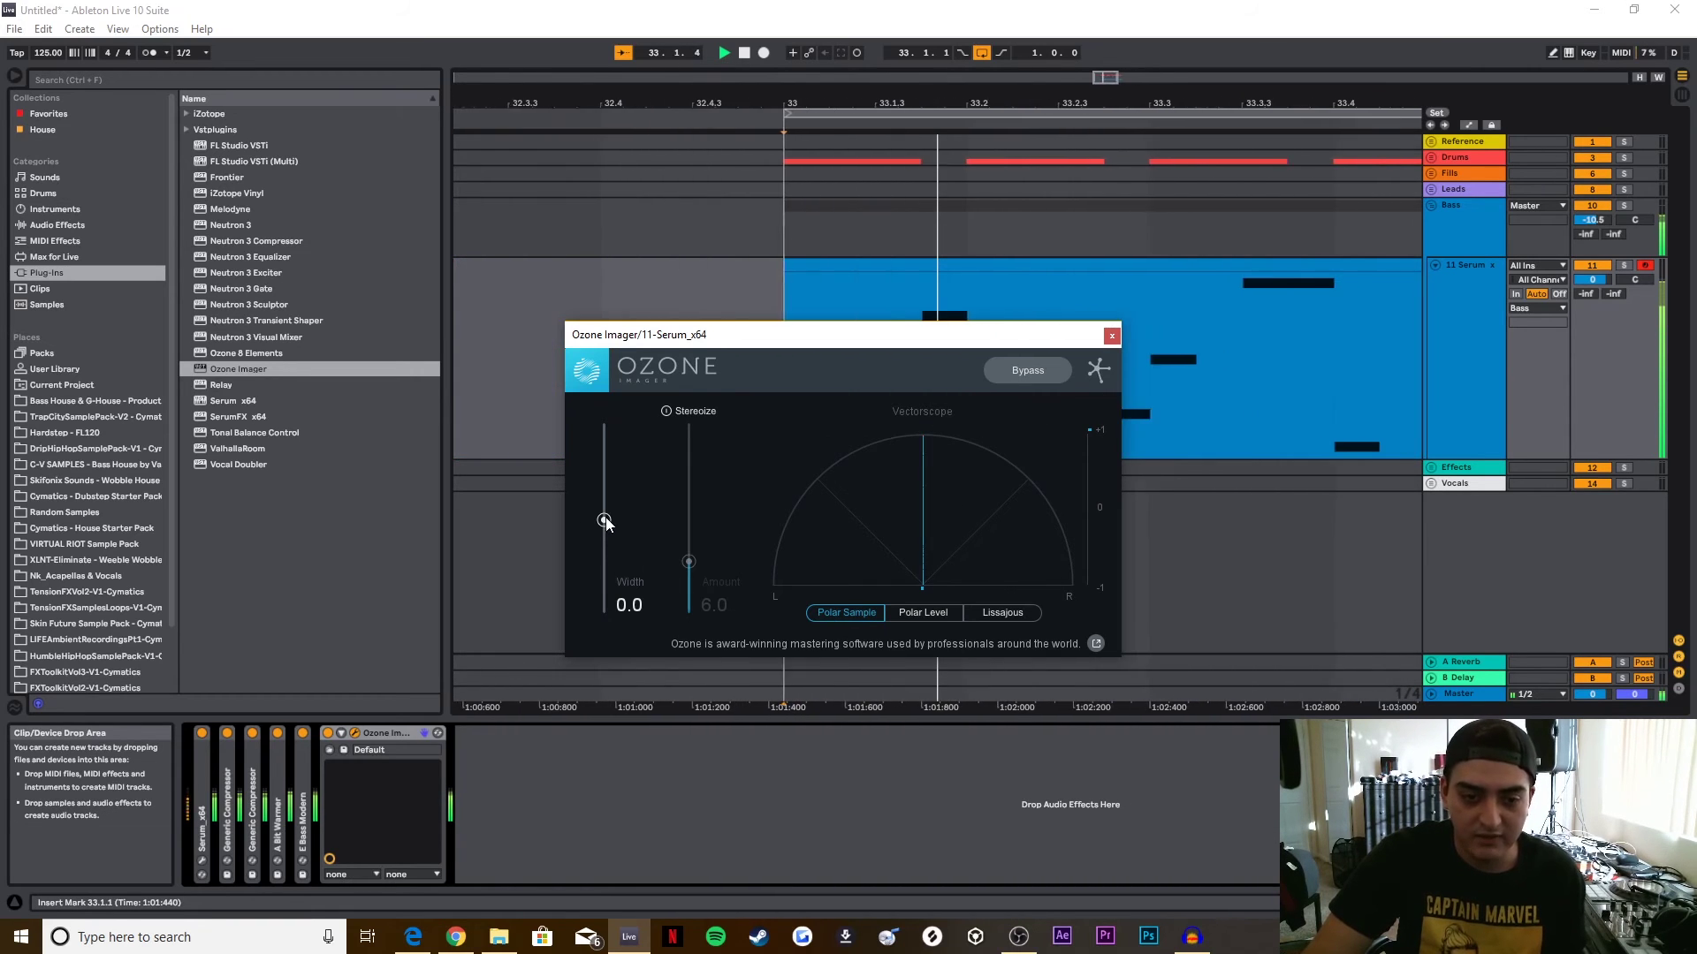
{"action": "mouse_move", "coordinate": [594, 528]}
{"action": "left_mouse_down"}
{"action": "mouse_move", "coordinate": [608, 425]}
{"action": "mouse_move", "coordinate": [599, 543]}
{"action": "mouse_move", "coordinate": [604, 521]}
{"action": "left_mouse_up"}
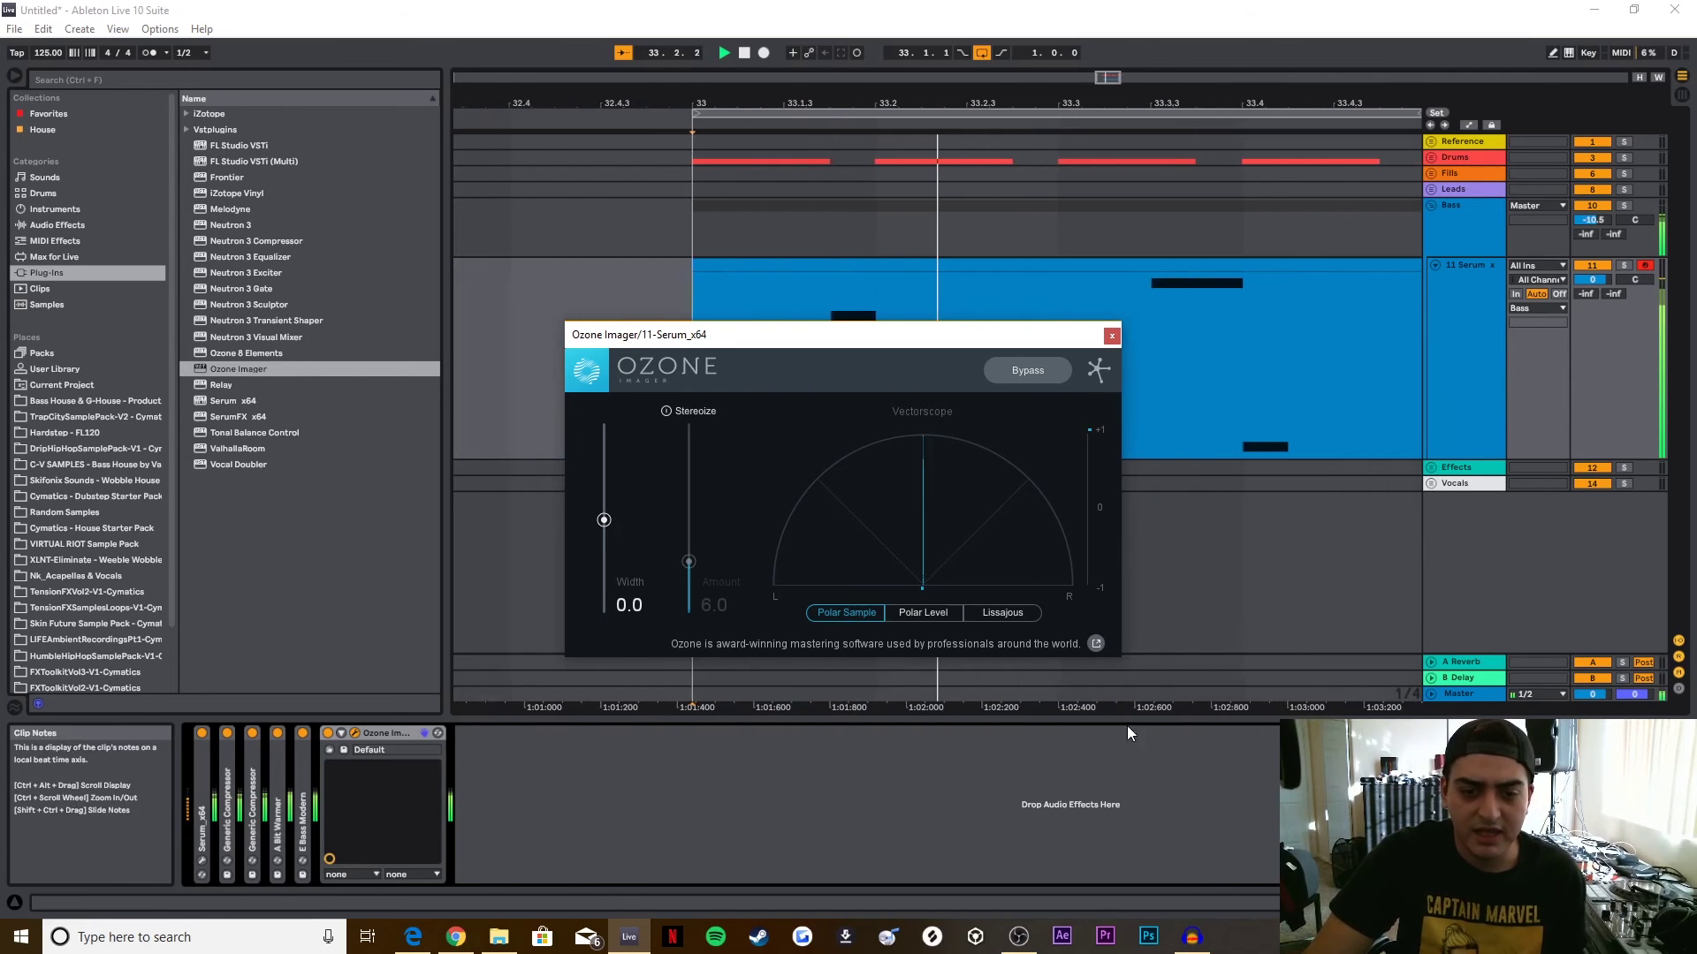
{"action": "key", "text": "space"}
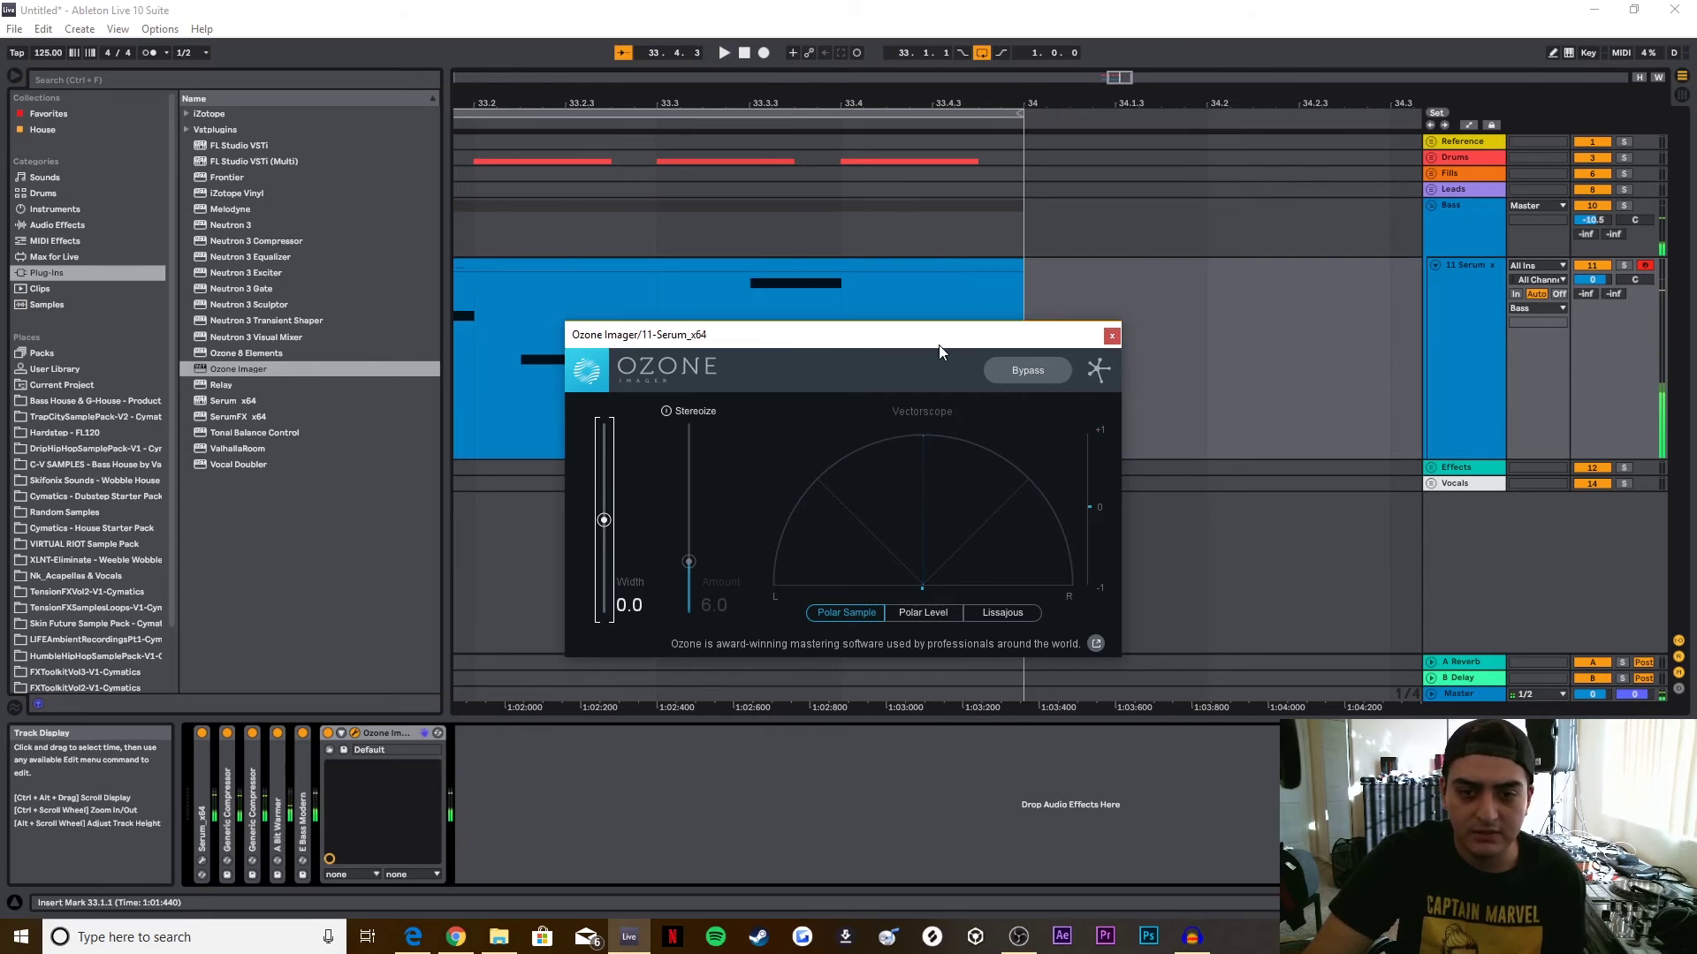
{"action": "left_click", "coordinate": [1112, 336]}
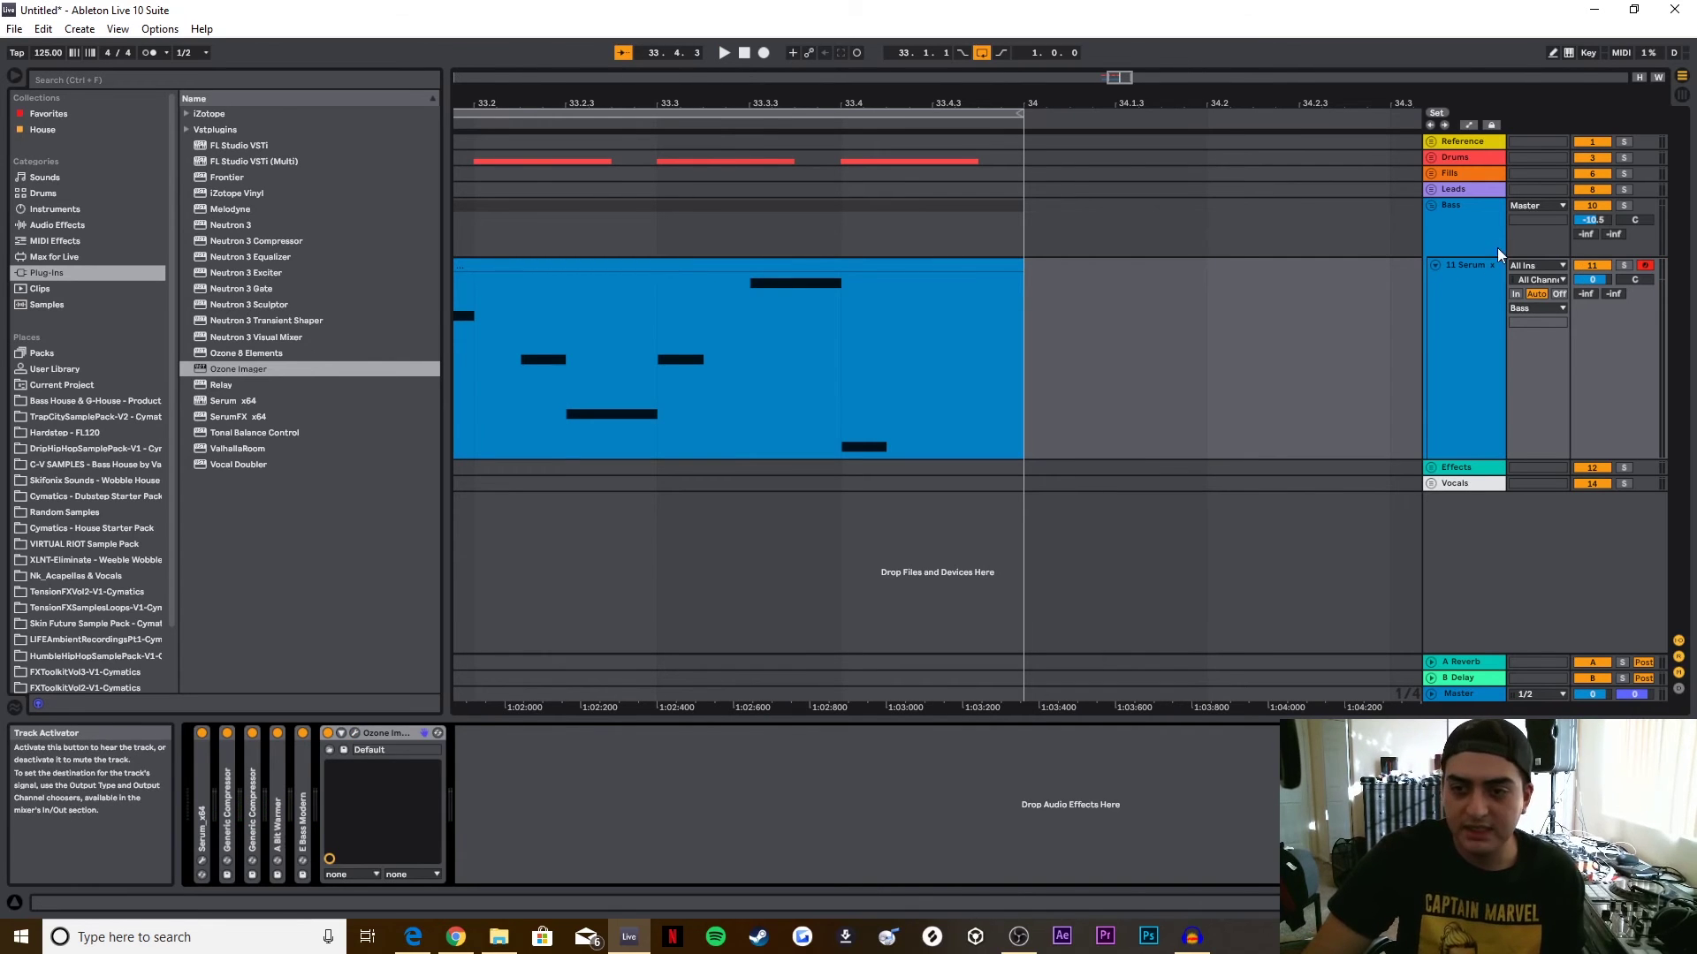
Step: Open the Serum instrument on the bass track and briefly play the loop with its current preset
{"action": "left_click", "coordinate": [1471, 267]}
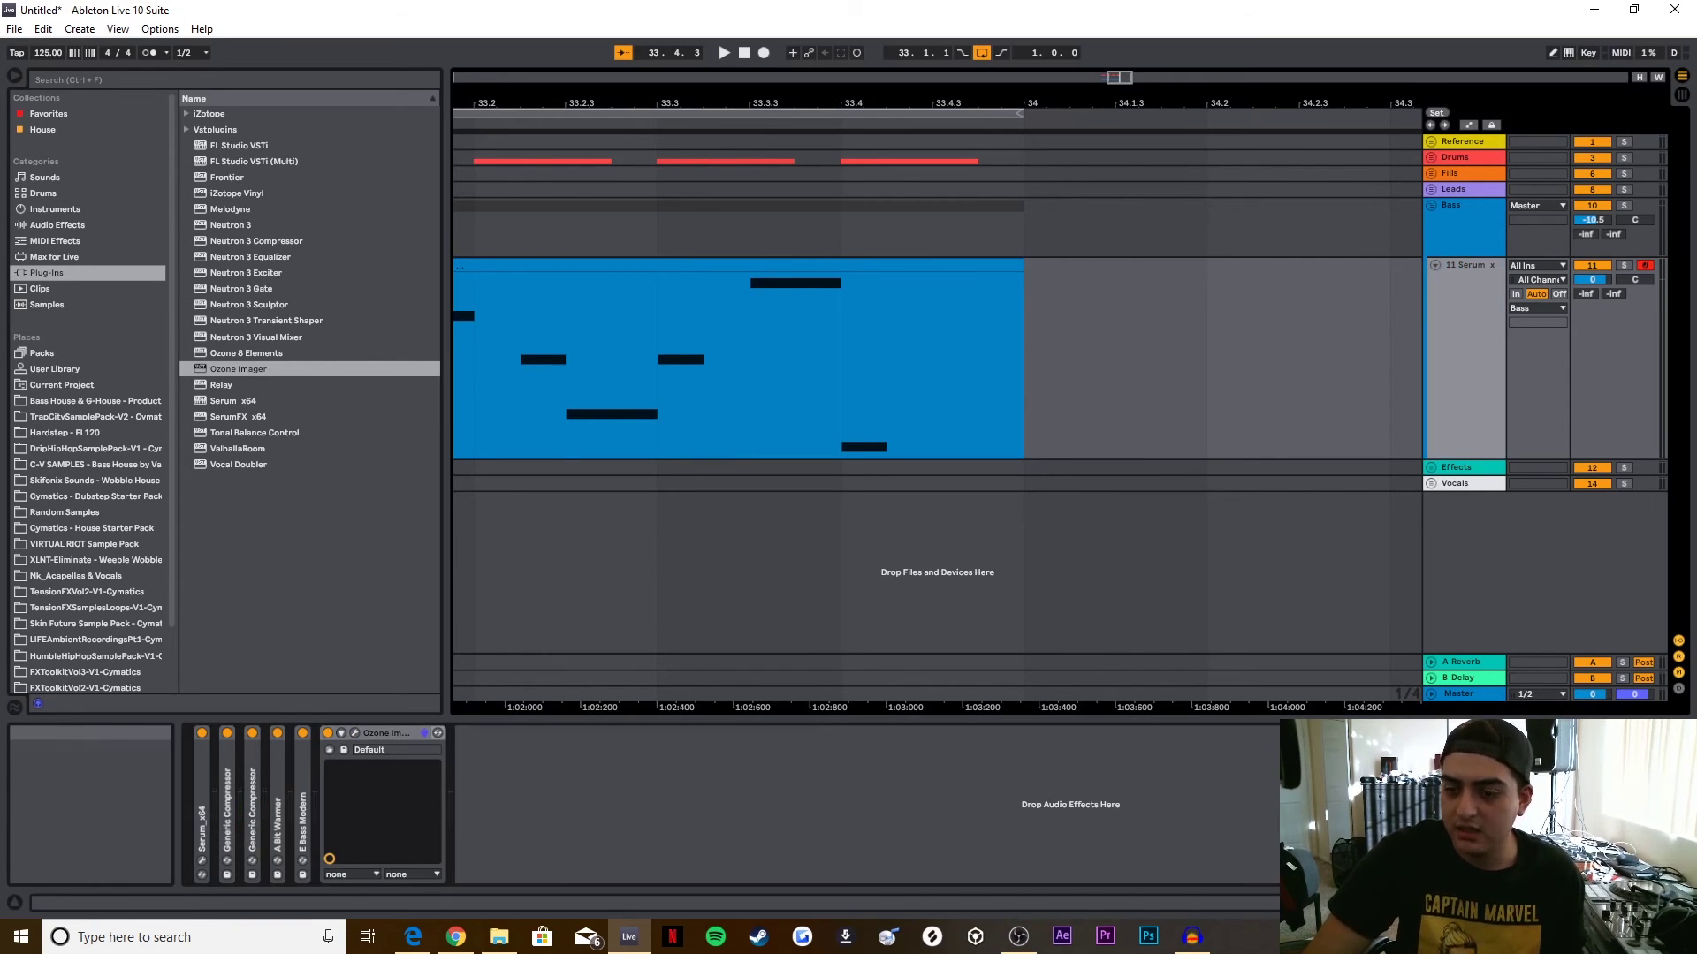
{"action": "double_click", "coordinate": [202, 766]}
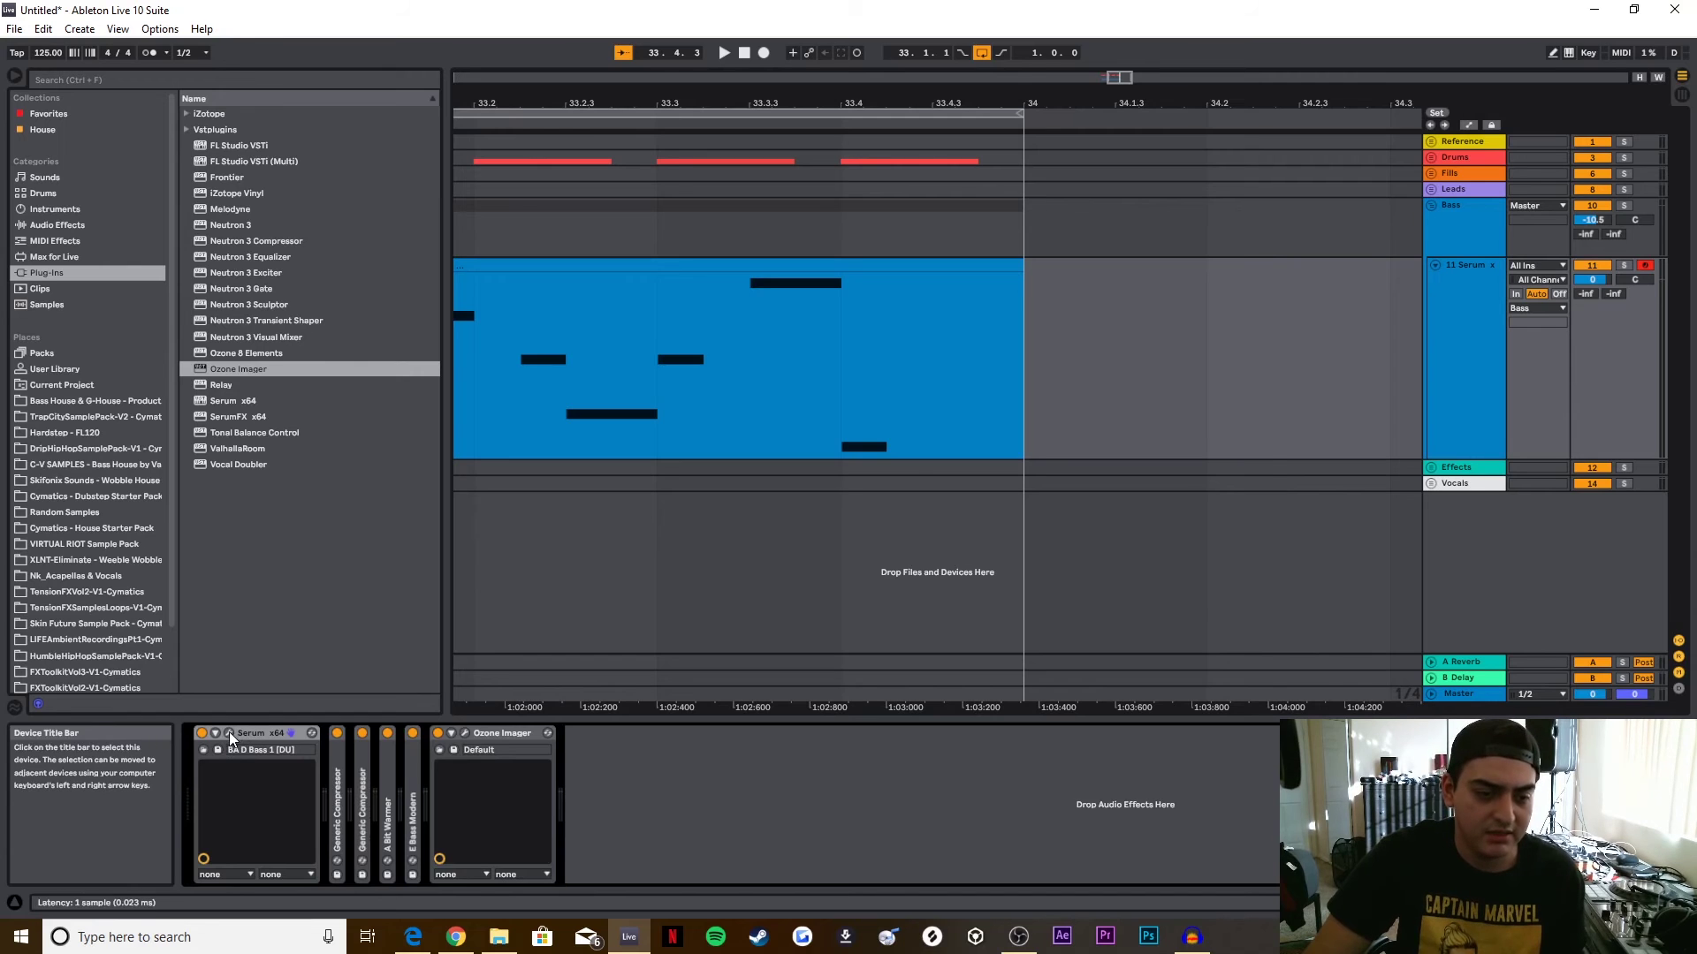
{"action": "left_click", "coordinate": [228, 732]}
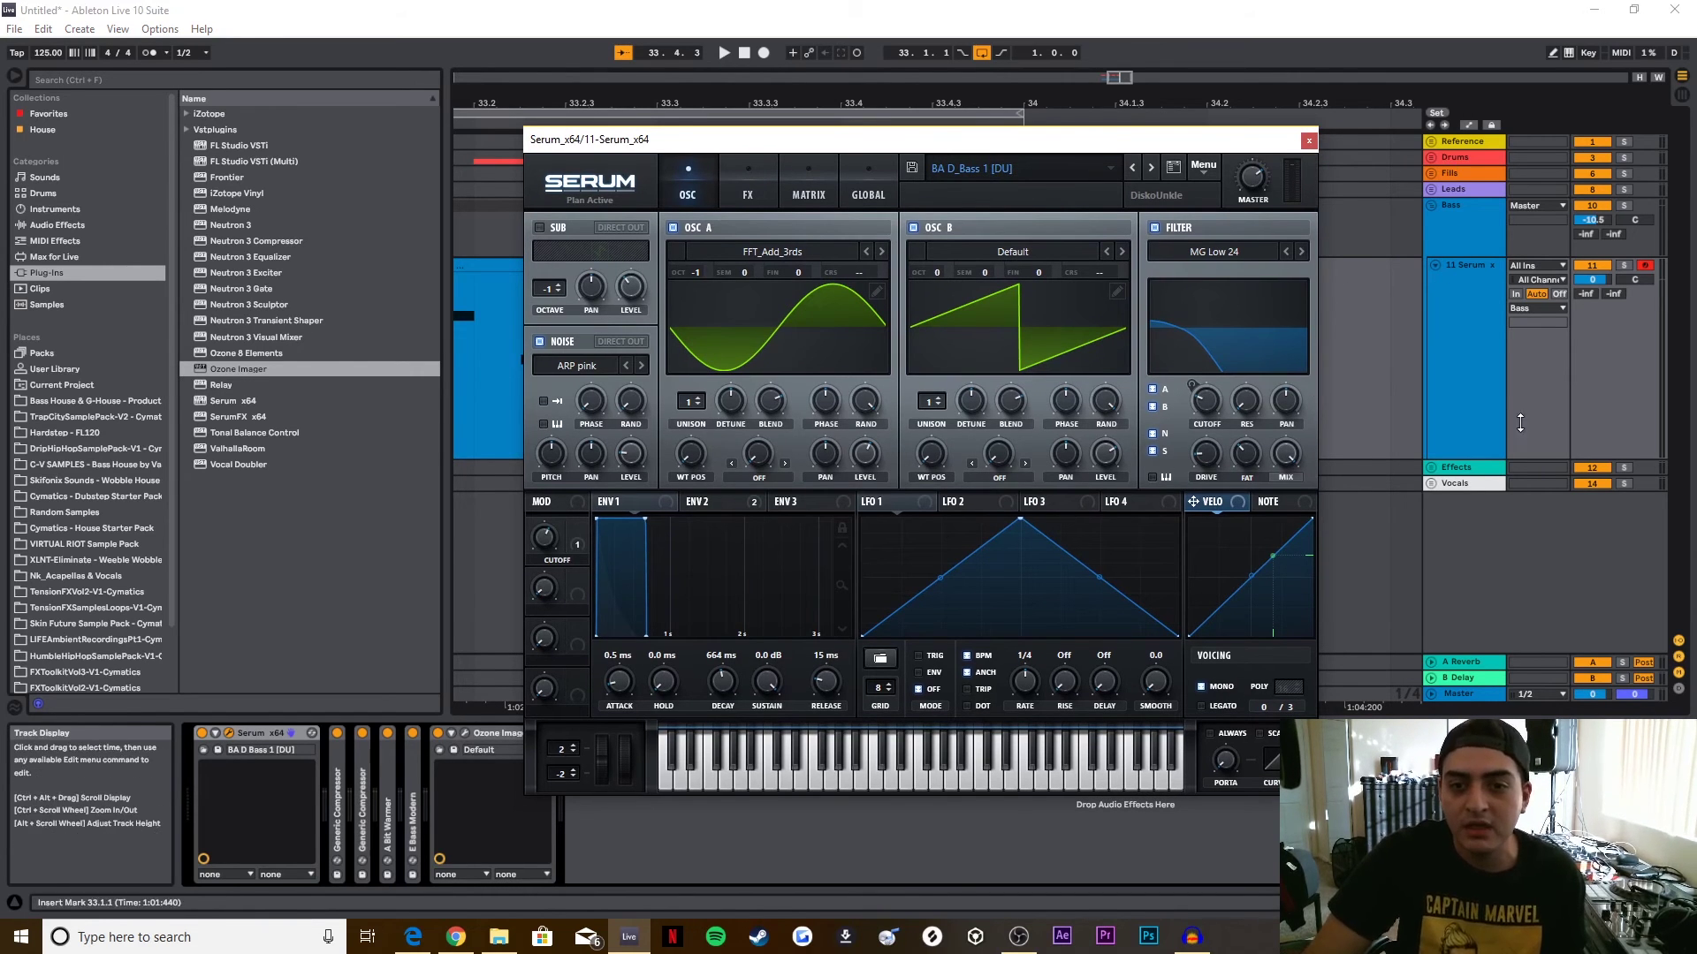
{"action": "key", "text": "space"}
{"action": "key", "text": "space"}
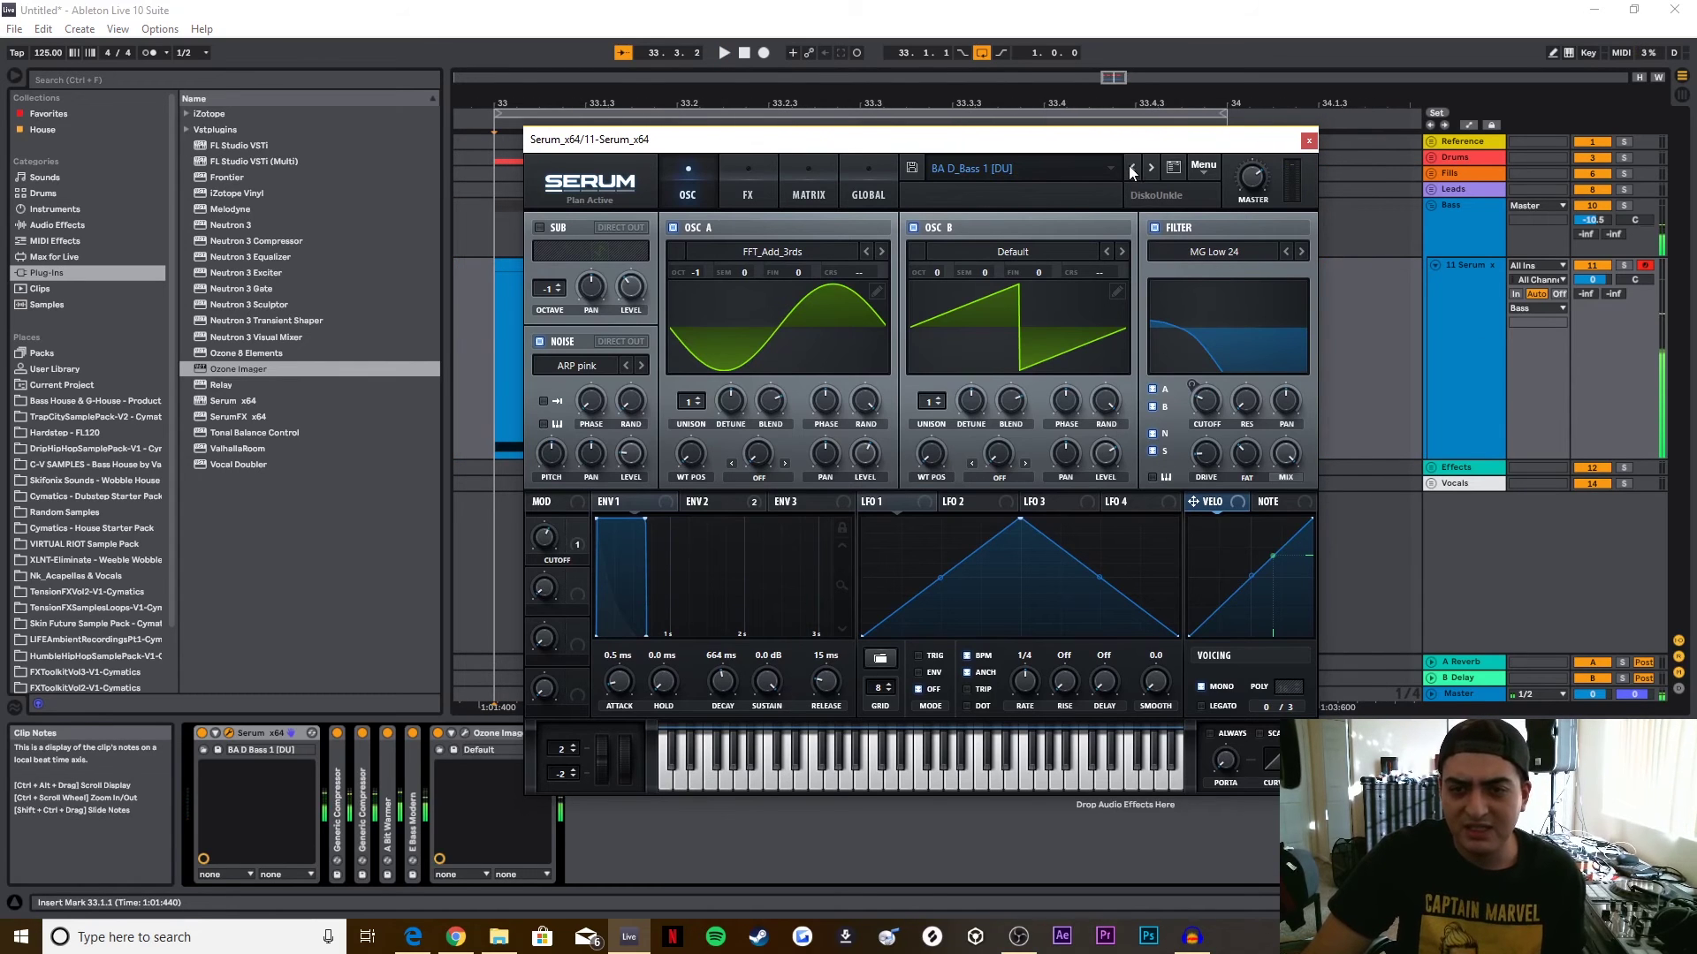
Step: Step back through Serum's bass presets from BA Deep Womp to BA Revolt while auditioning them in the loop
{"action": "left_click", "coordinate": [1131, 166]}
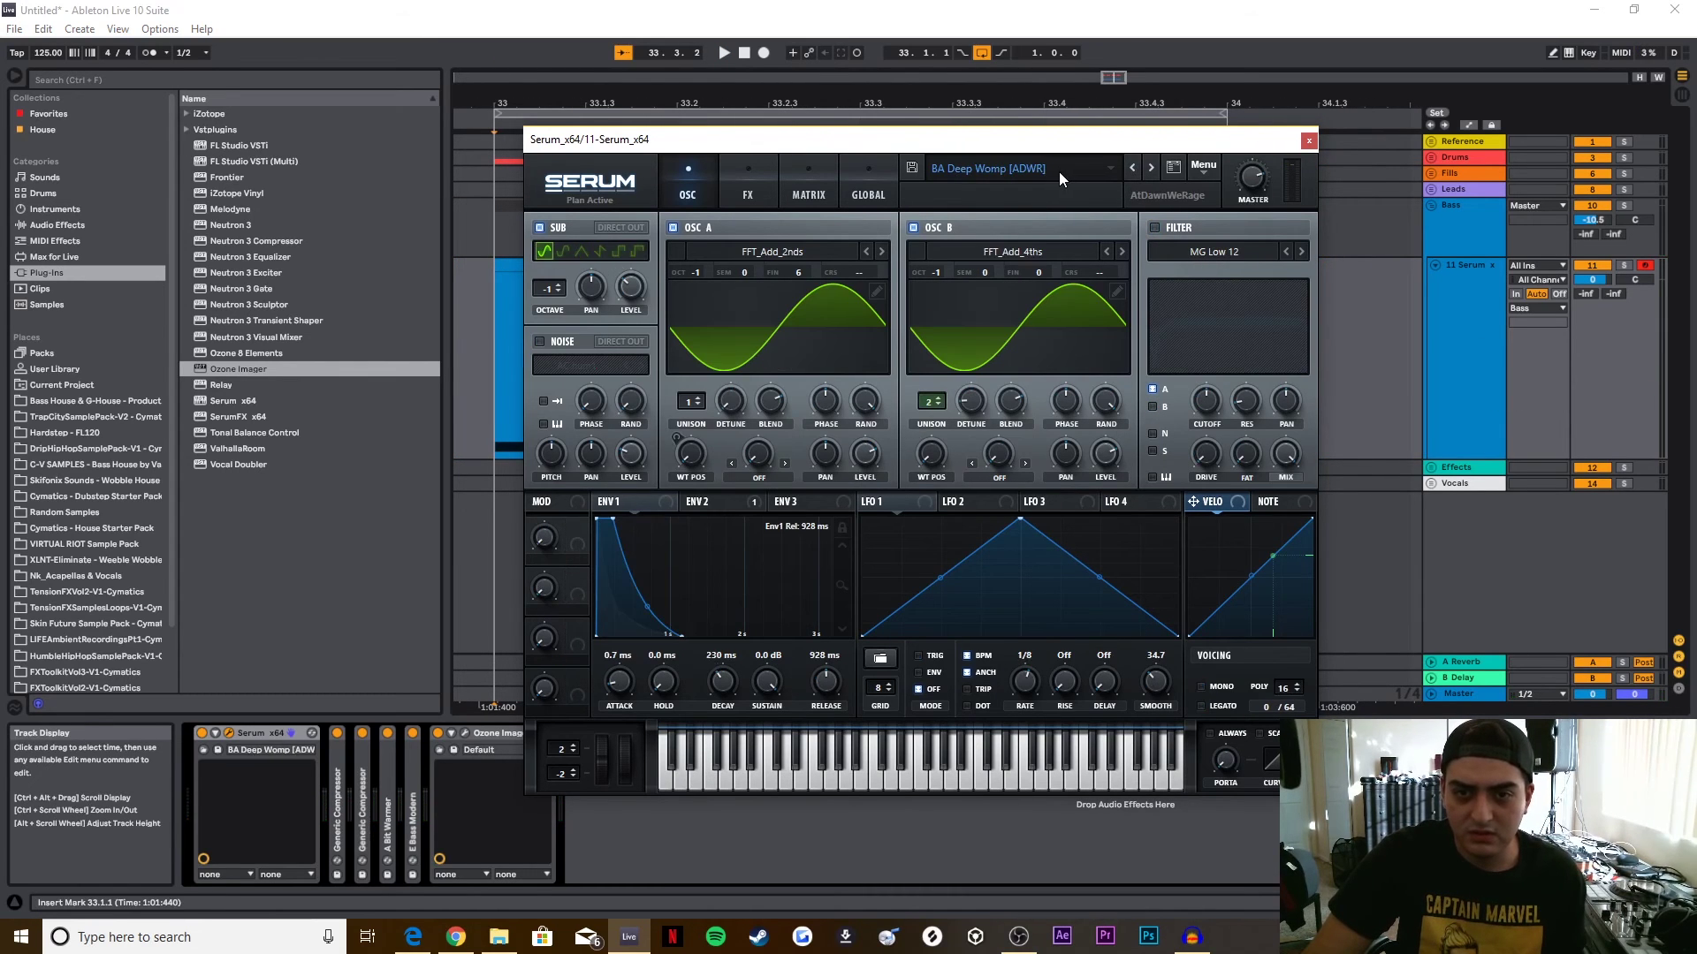
{"action": "left_click", "coordinate": [1132, 168]}
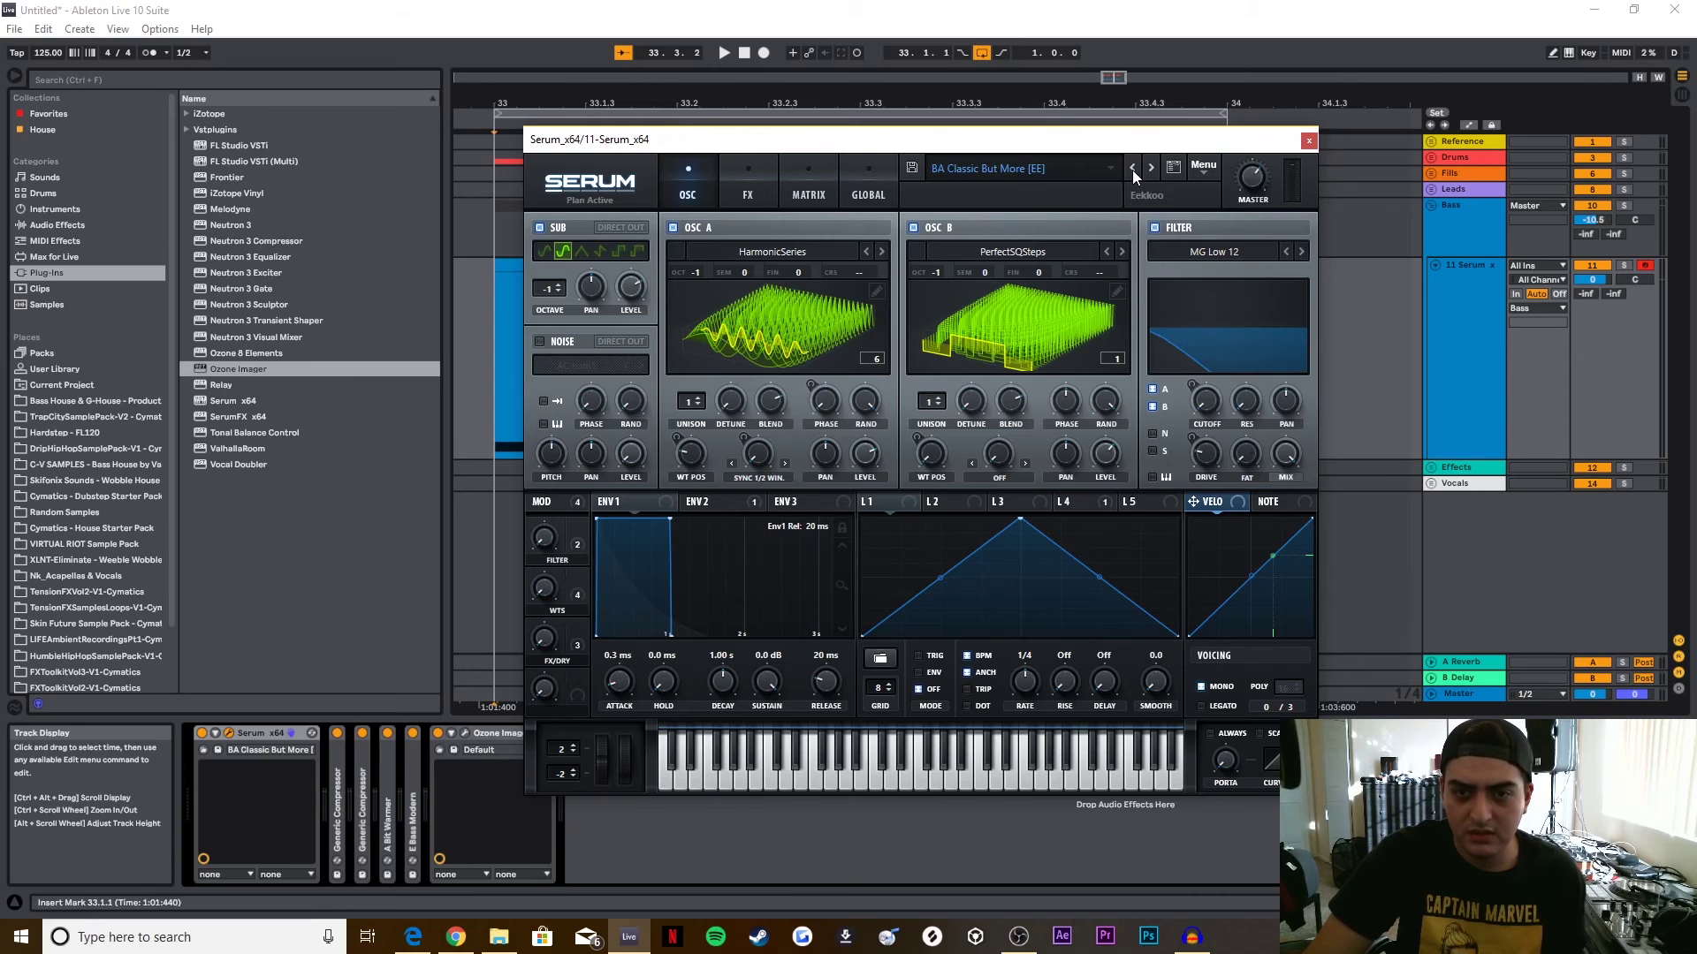
{"action": "left_click", "coordinate": [1132, 170]}
{"action": "key", "text": "space"}
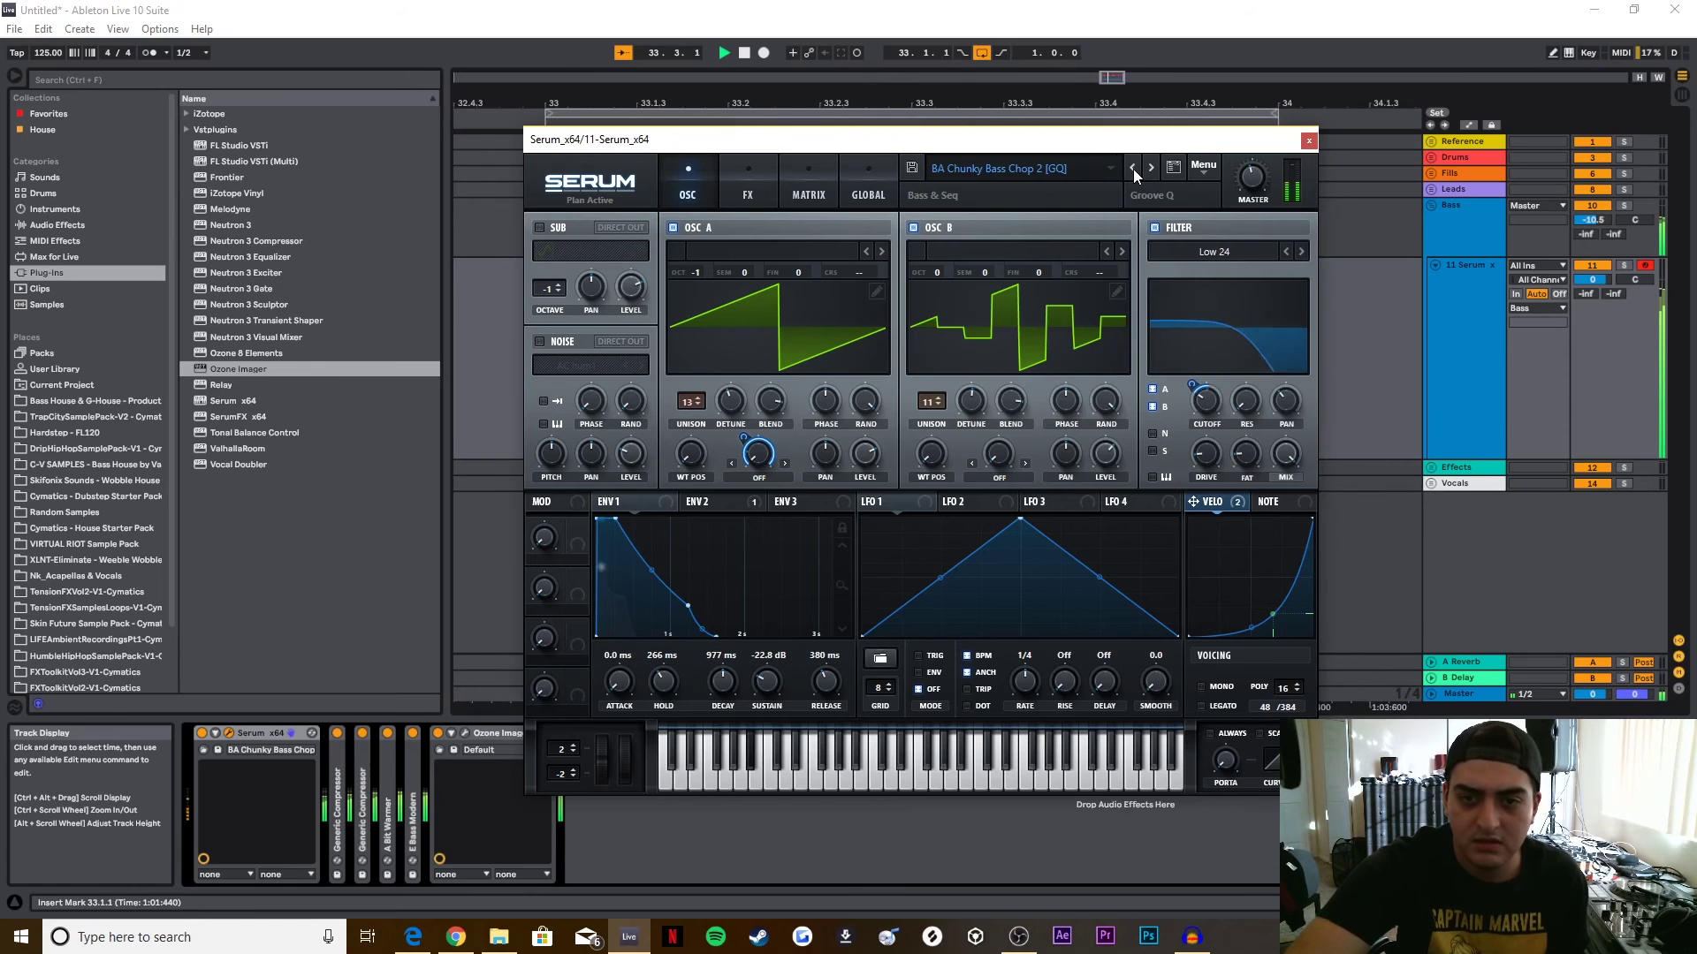
{"action": "left_click", "coordinate": [1133, 168]}
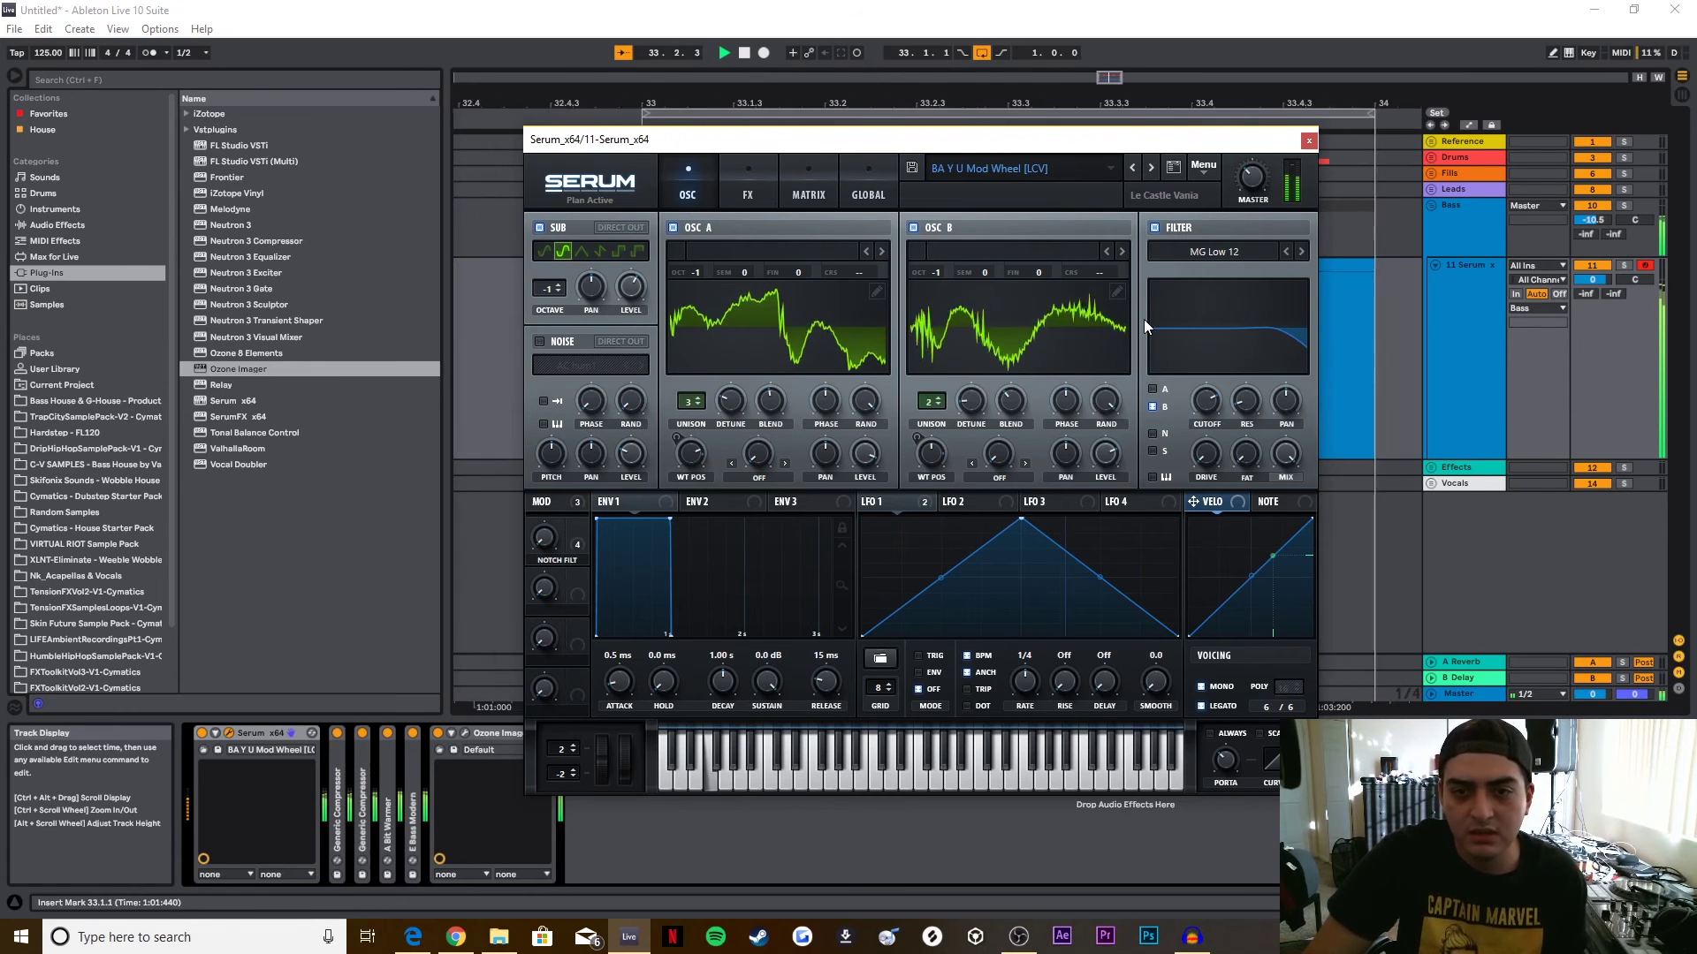
{"action": "key", "text": "space"}
{"action": "left_click", "coordinate": [1132, 168]}
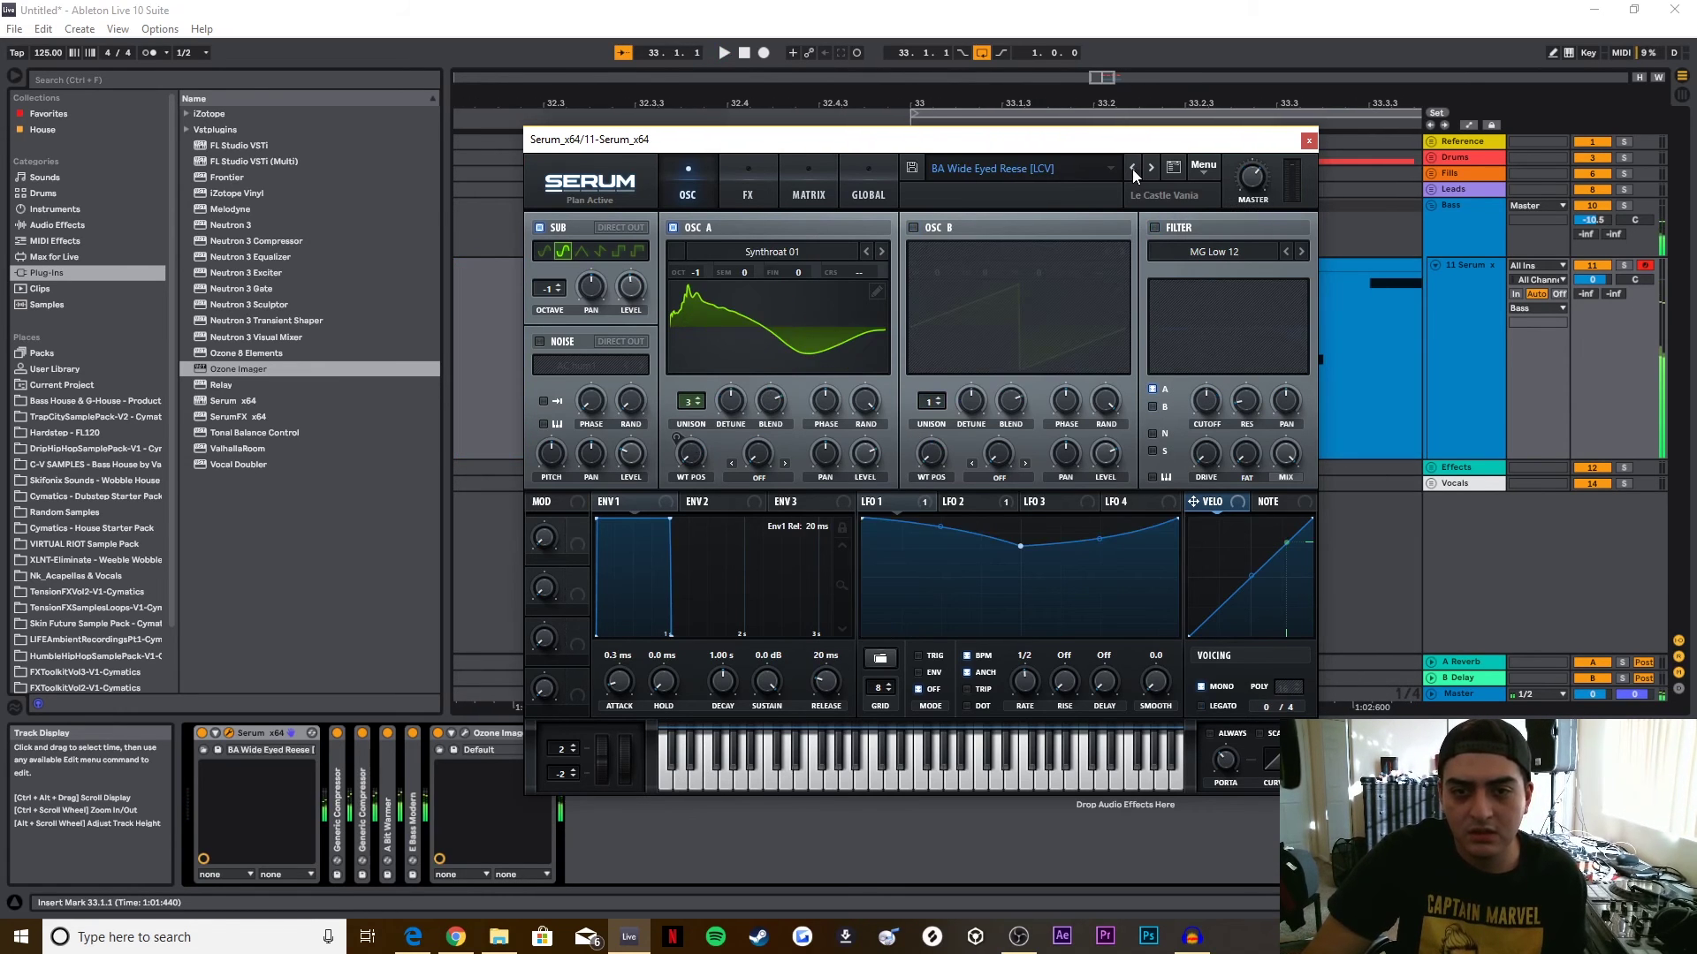
{"action": "key", "text": "space"}
{"action": "left_click", "coordinate": [1132, 168]}
Step: Reload the bass preset BA D_Bass 1 [DU] in Serum and close the instrument window
{"action": "left_click", "coordinate": [1017, 168]}
{"action": "mouse_move", "coordinate": [977, 215]}
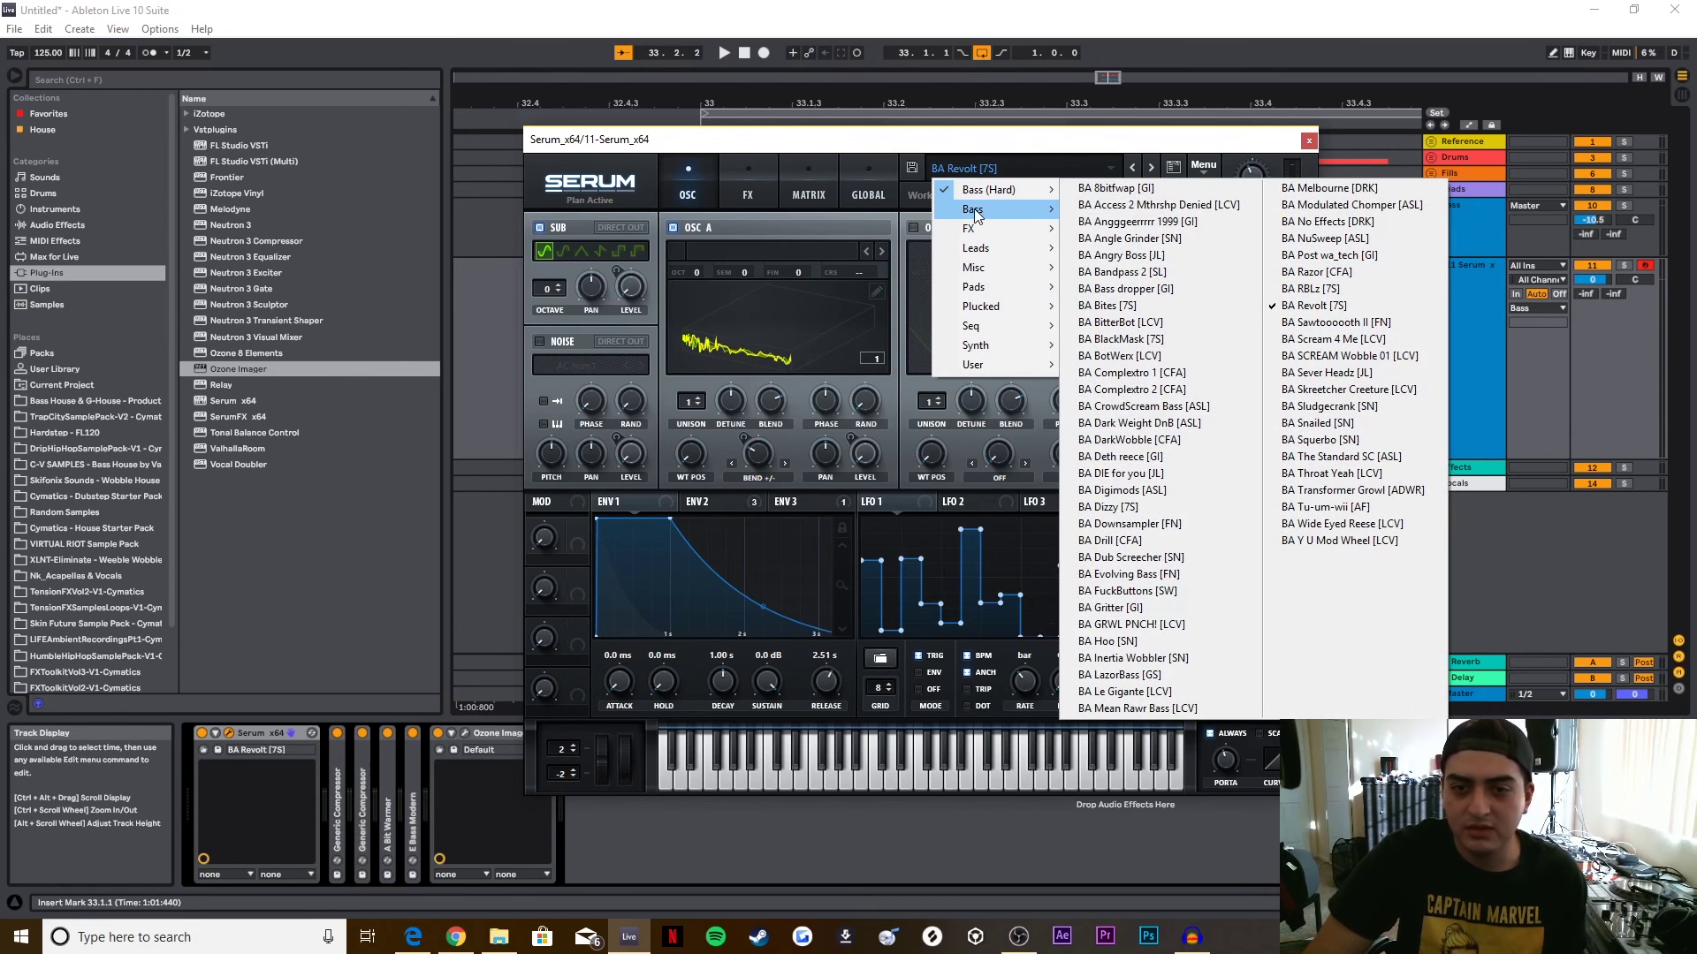
{"action": "left_click", "coordinate": [1140, 379]}
{"action": "left_click", "coordinate": [1308, 139]}
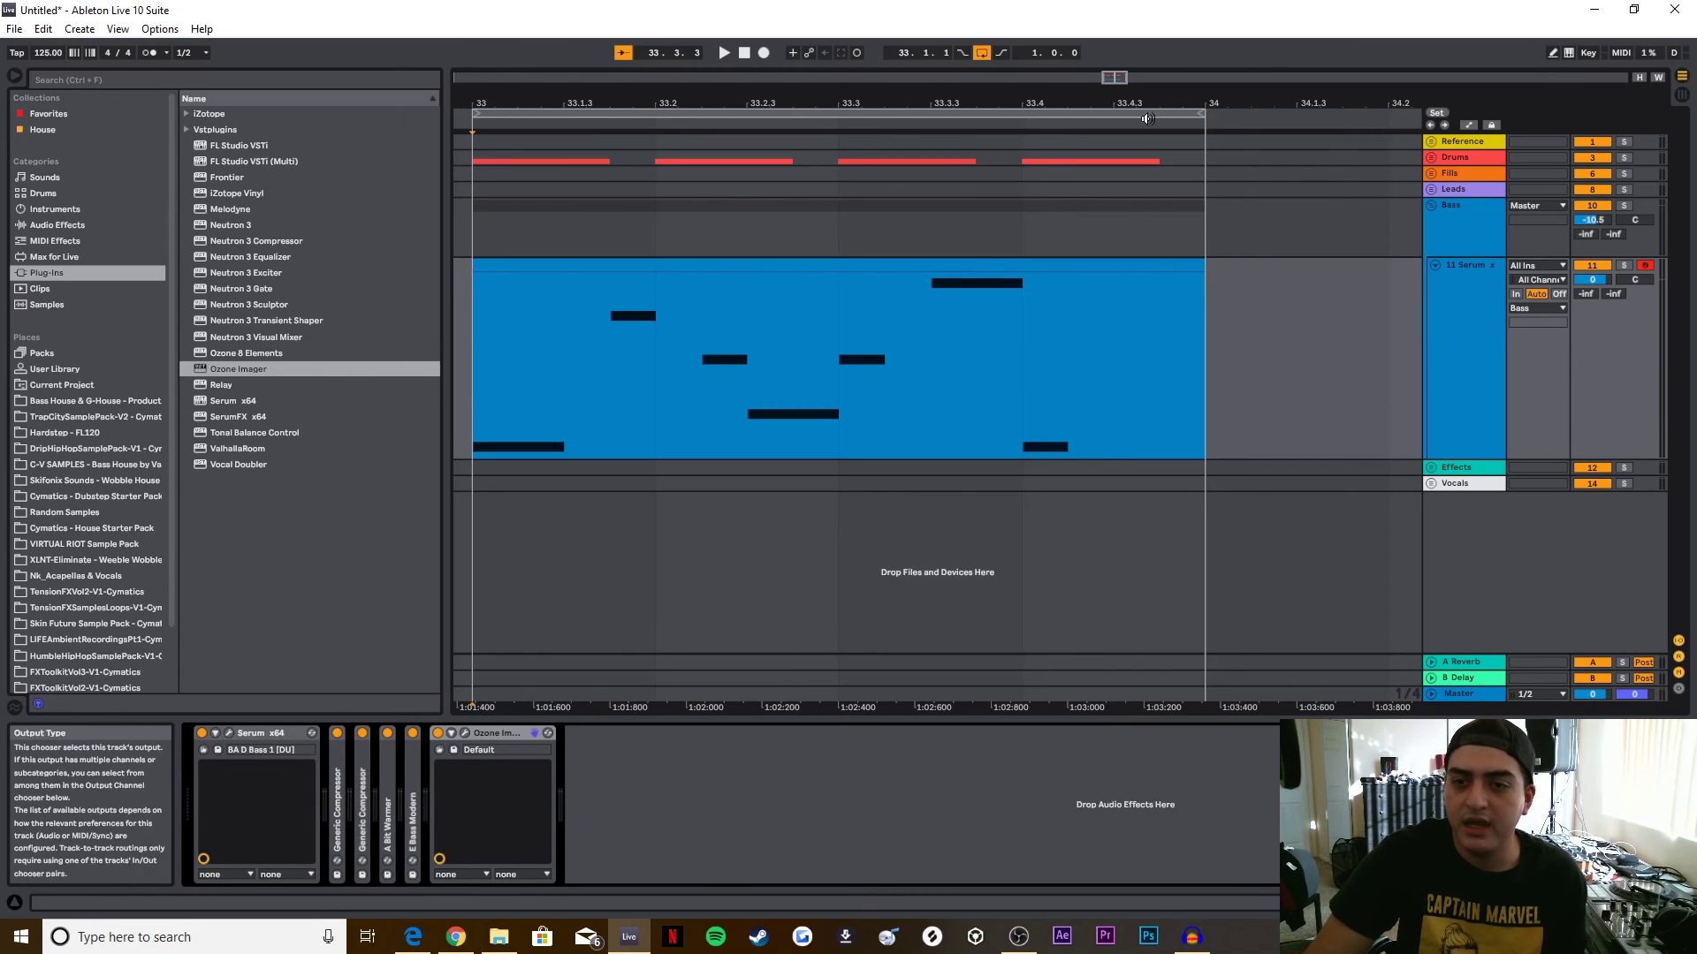
Step: Unfold the Drums group, play the loop and lower the Serum track's volume to -5.4 dB in the Session View mixer
{"action": "left_click", "coordinate": [1431, 157]}
{"action": "key", "text": "space"}
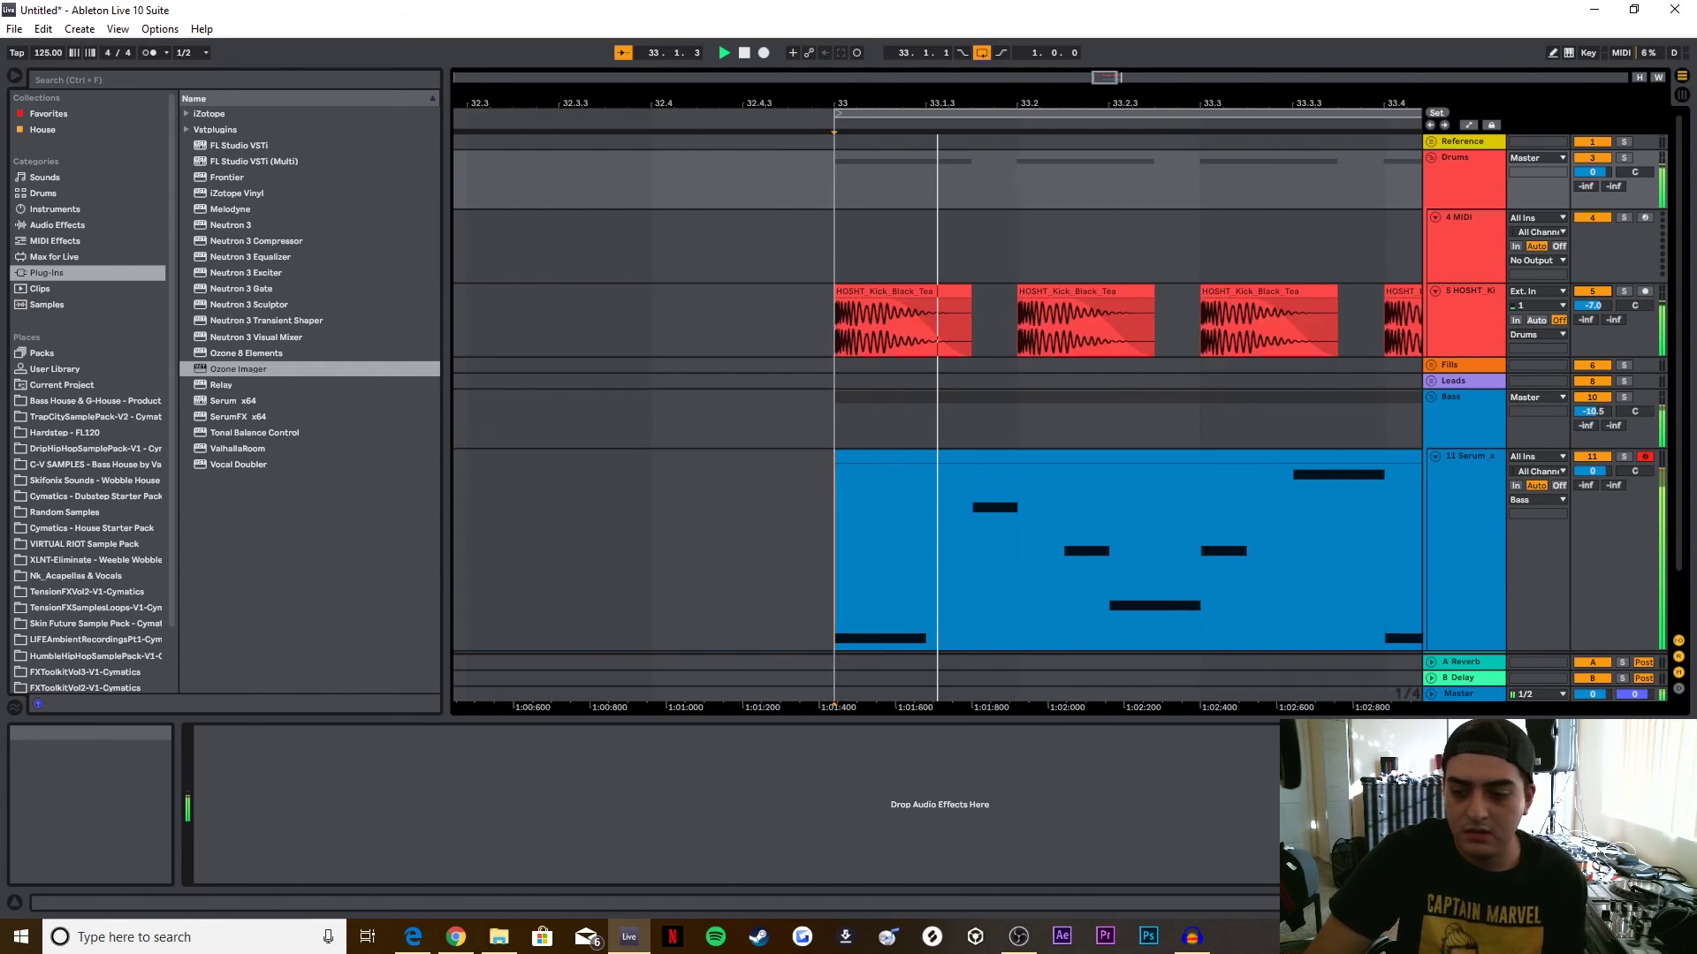
{"action": "key", "text": "Tab"}
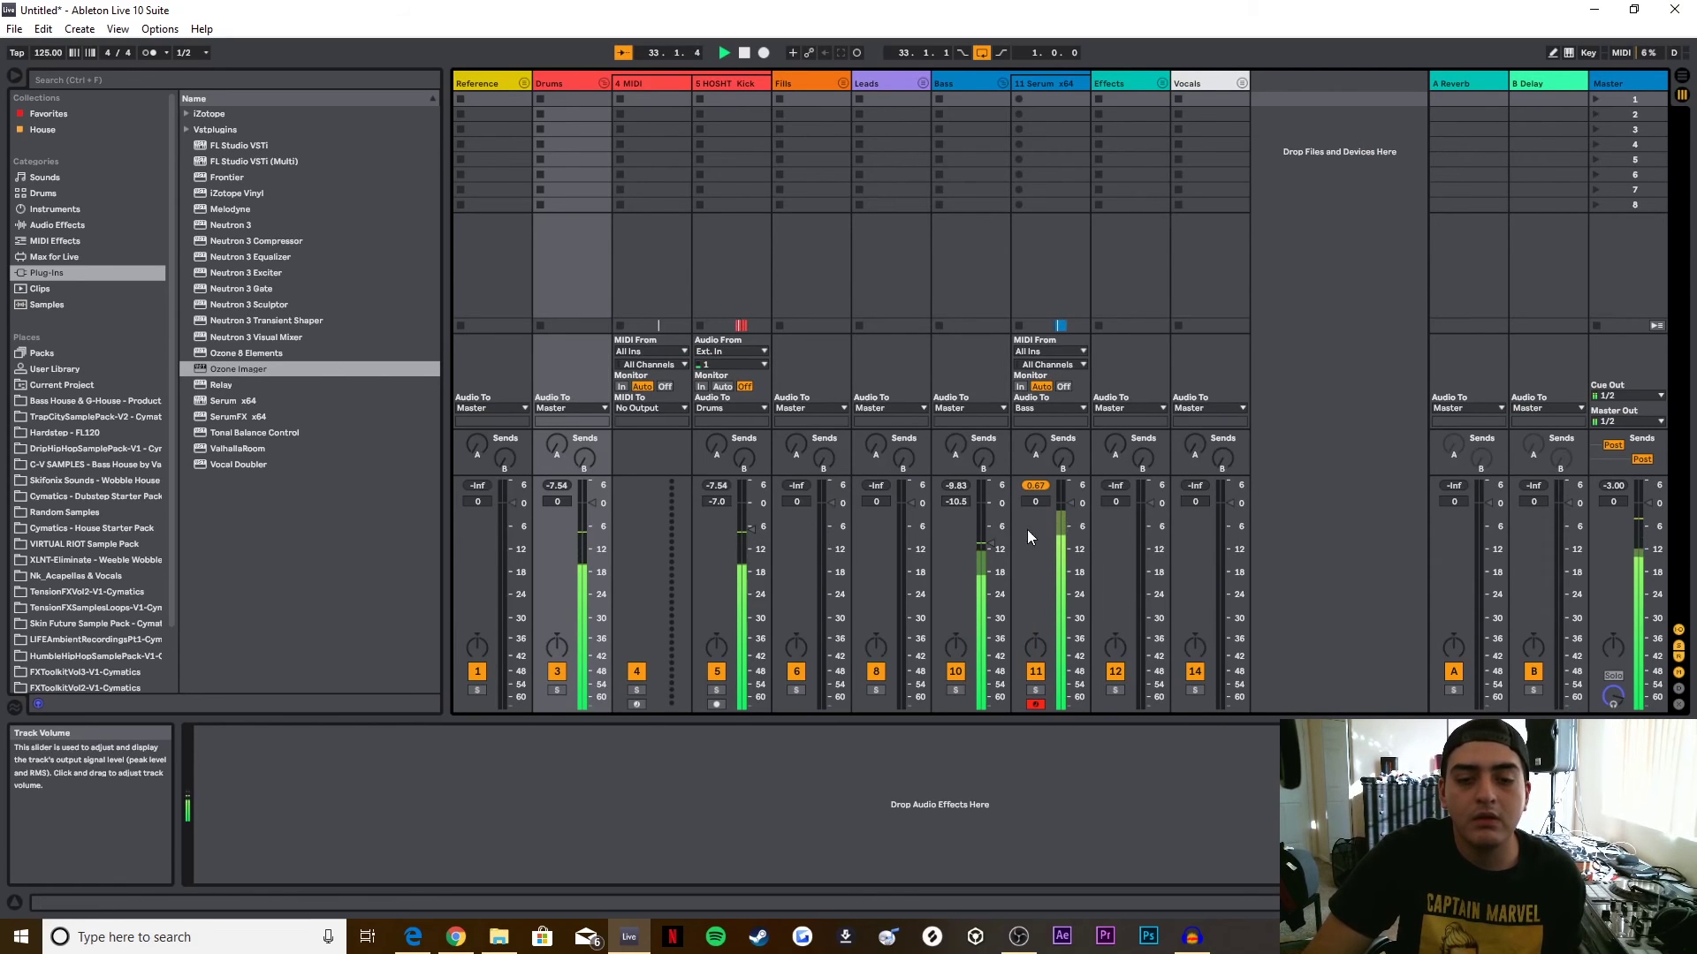
{"action": "mouse_move", "coordinate": [1035, 502]}
{"action": "left_mouse_down"}
{"action": "mouse_move", "coordinate": [1035, 539]}
{"action": "mouse_move", "coordinate": [1034, 521]}
{"action": "left_mouse_up"}
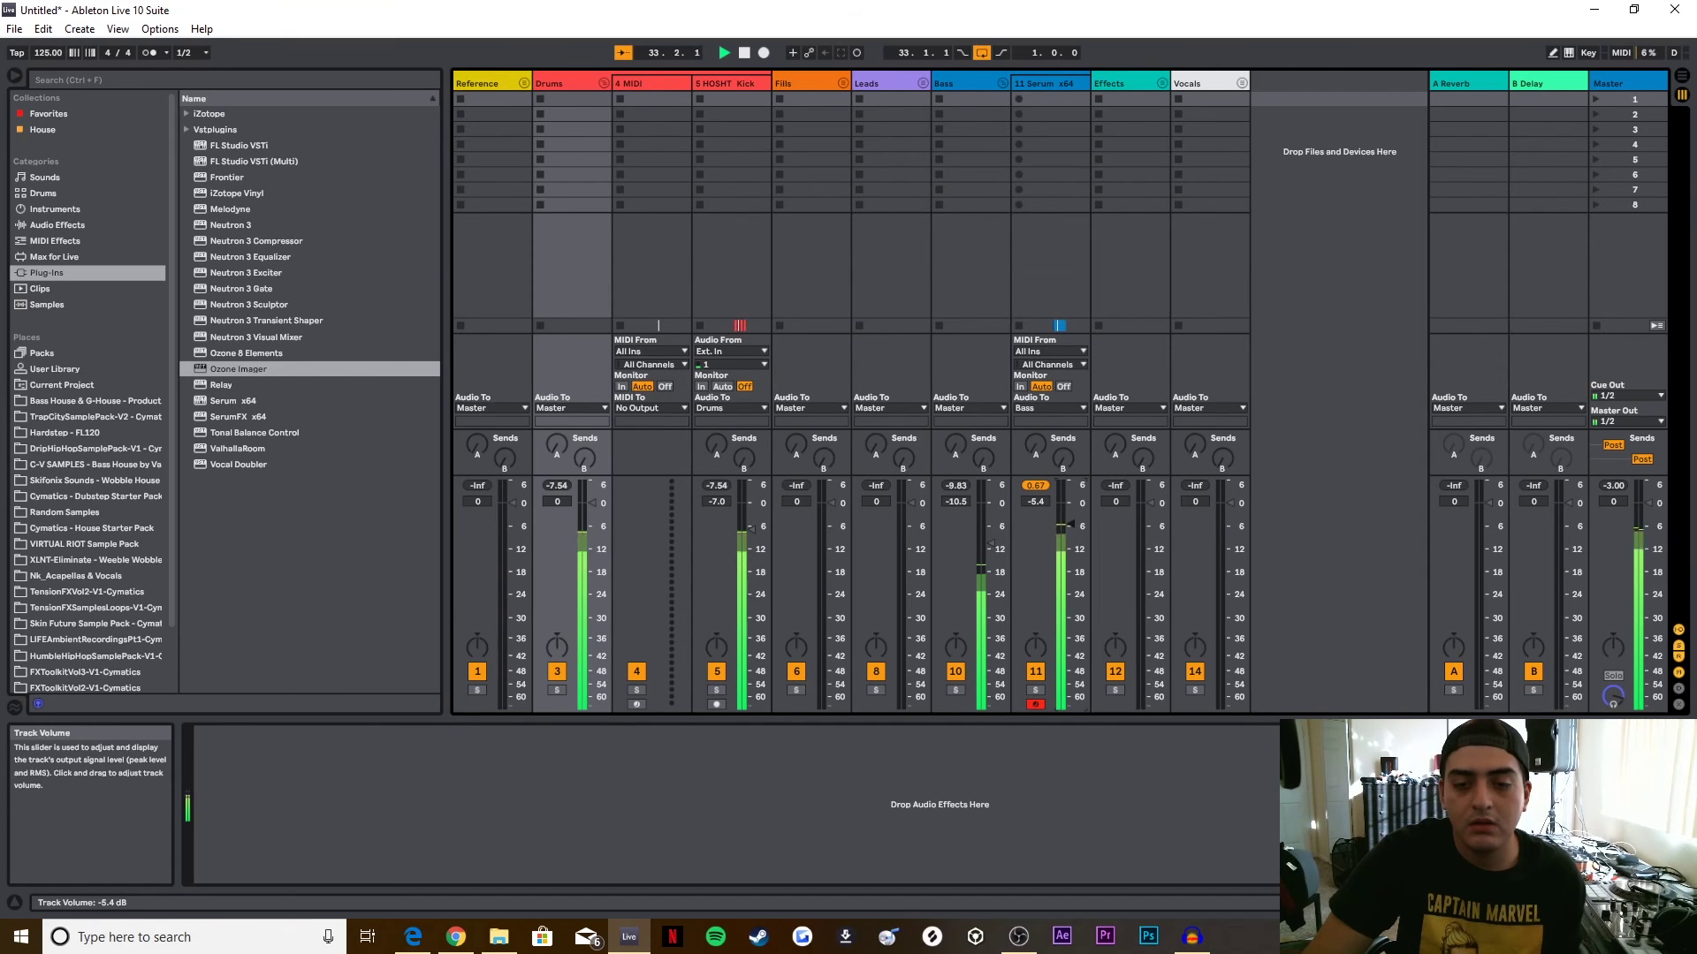
{"action": "key", "text": "space"}
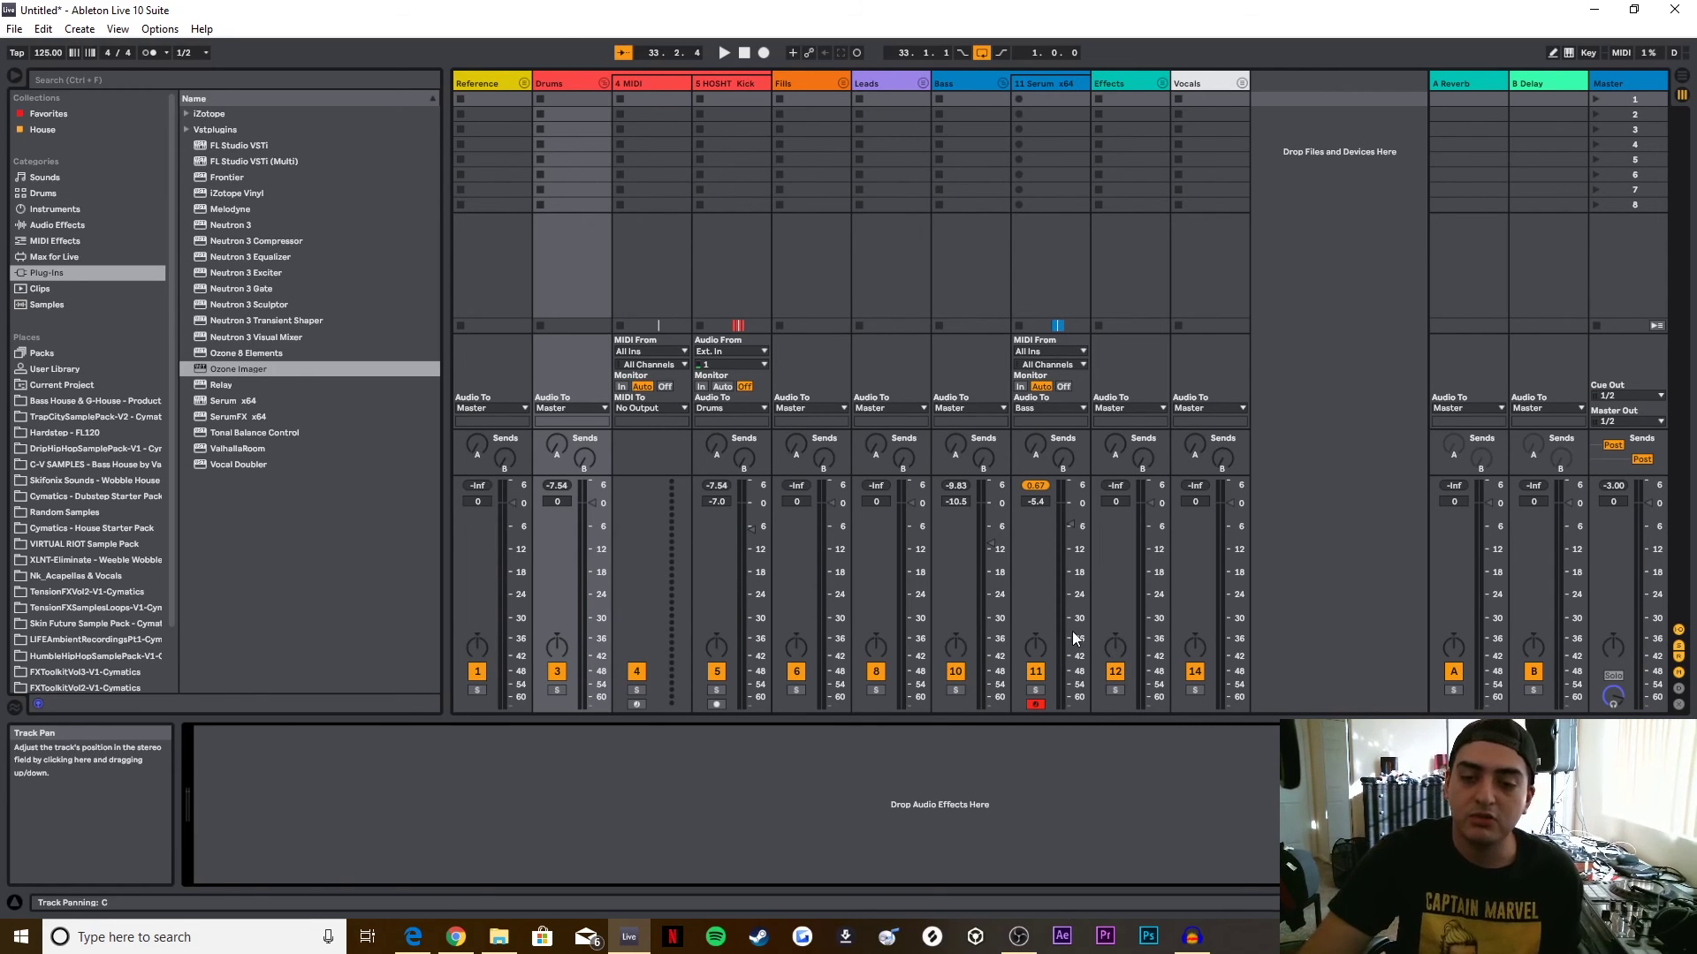
{"action": "key", "text": "Tab"}
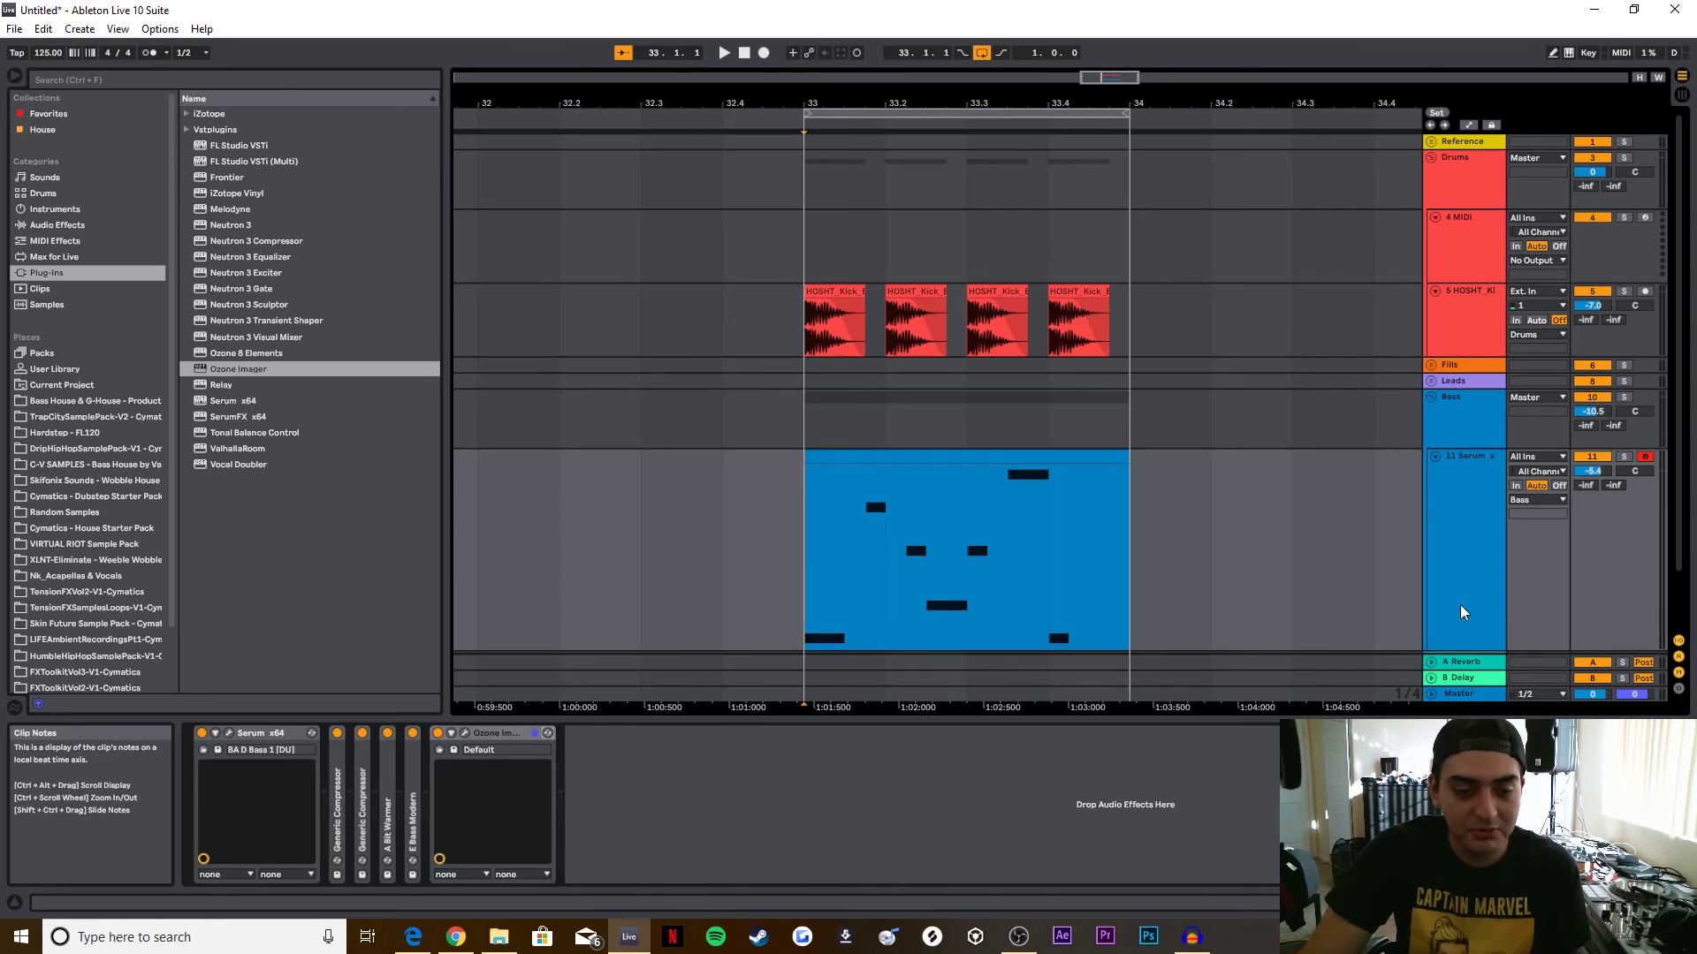